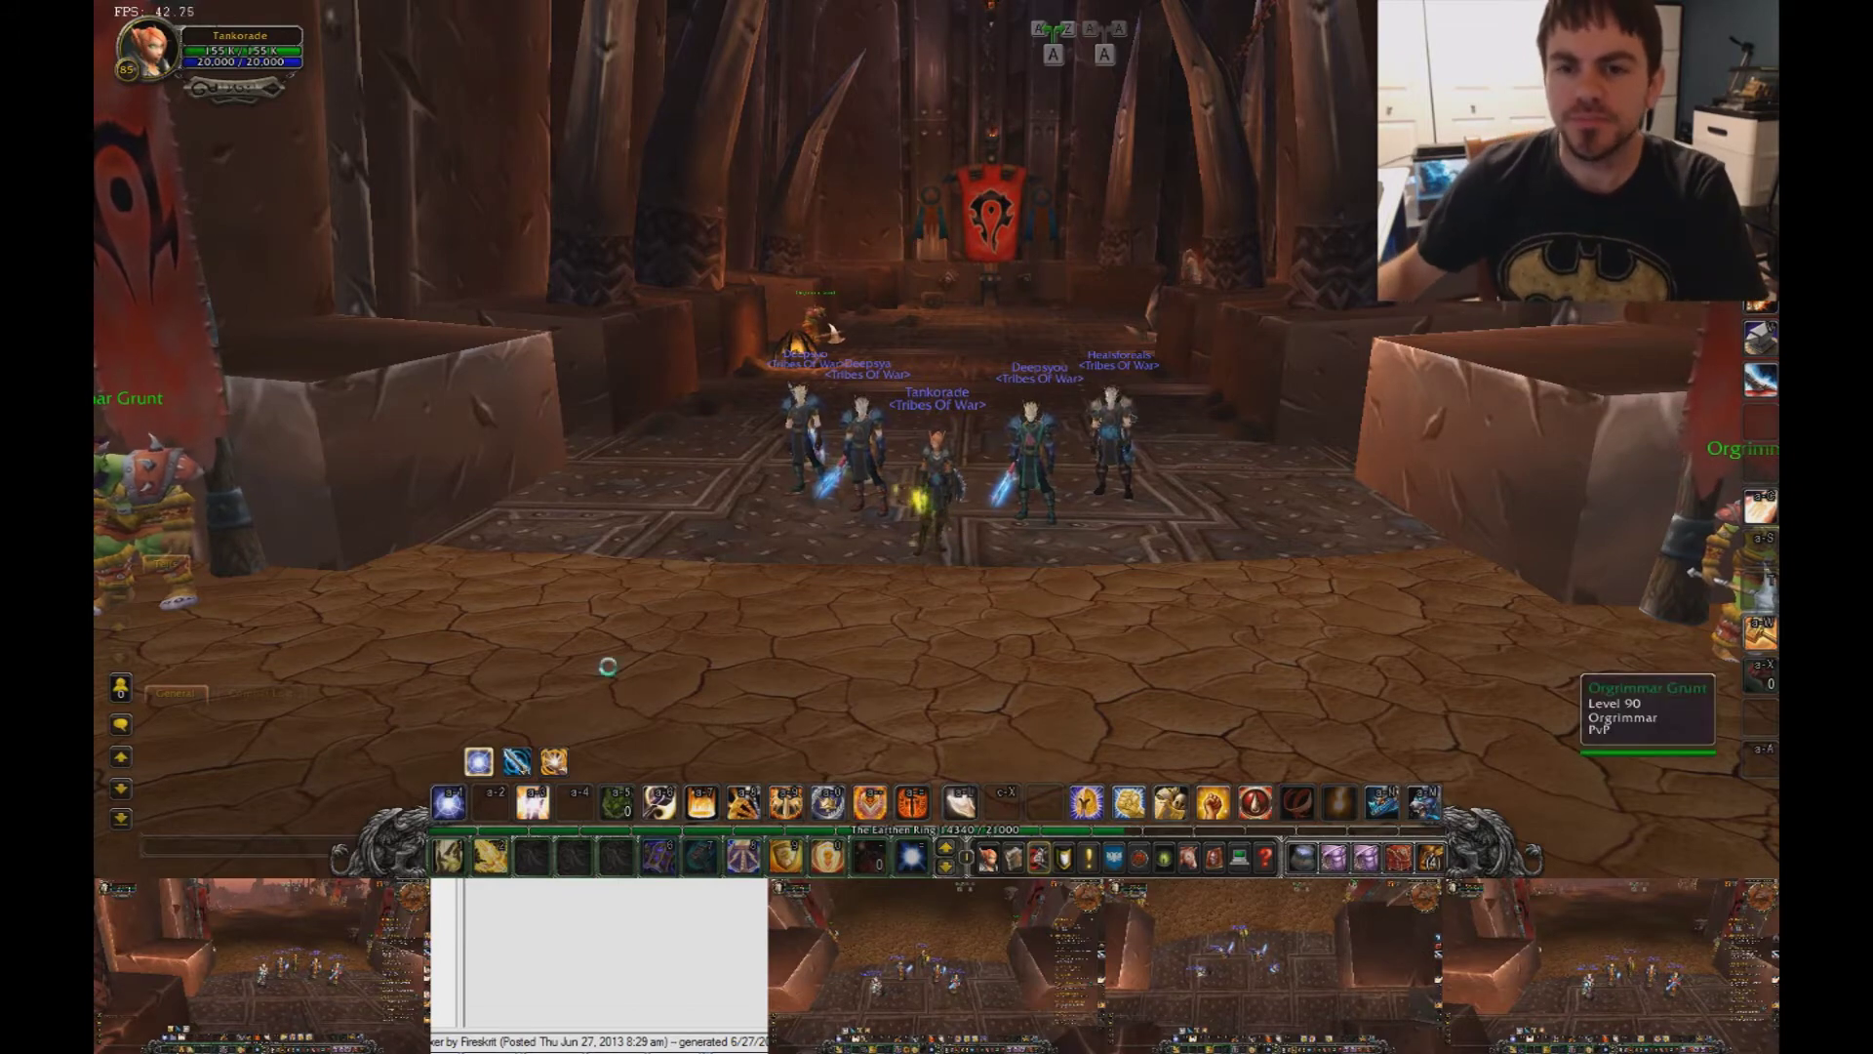
- Switch to ISBoxer Toolkit and start the Mapped Key Wizard with Always On as the key map for the new key
{"action": "left_click", "coordinate": [671, 932]}
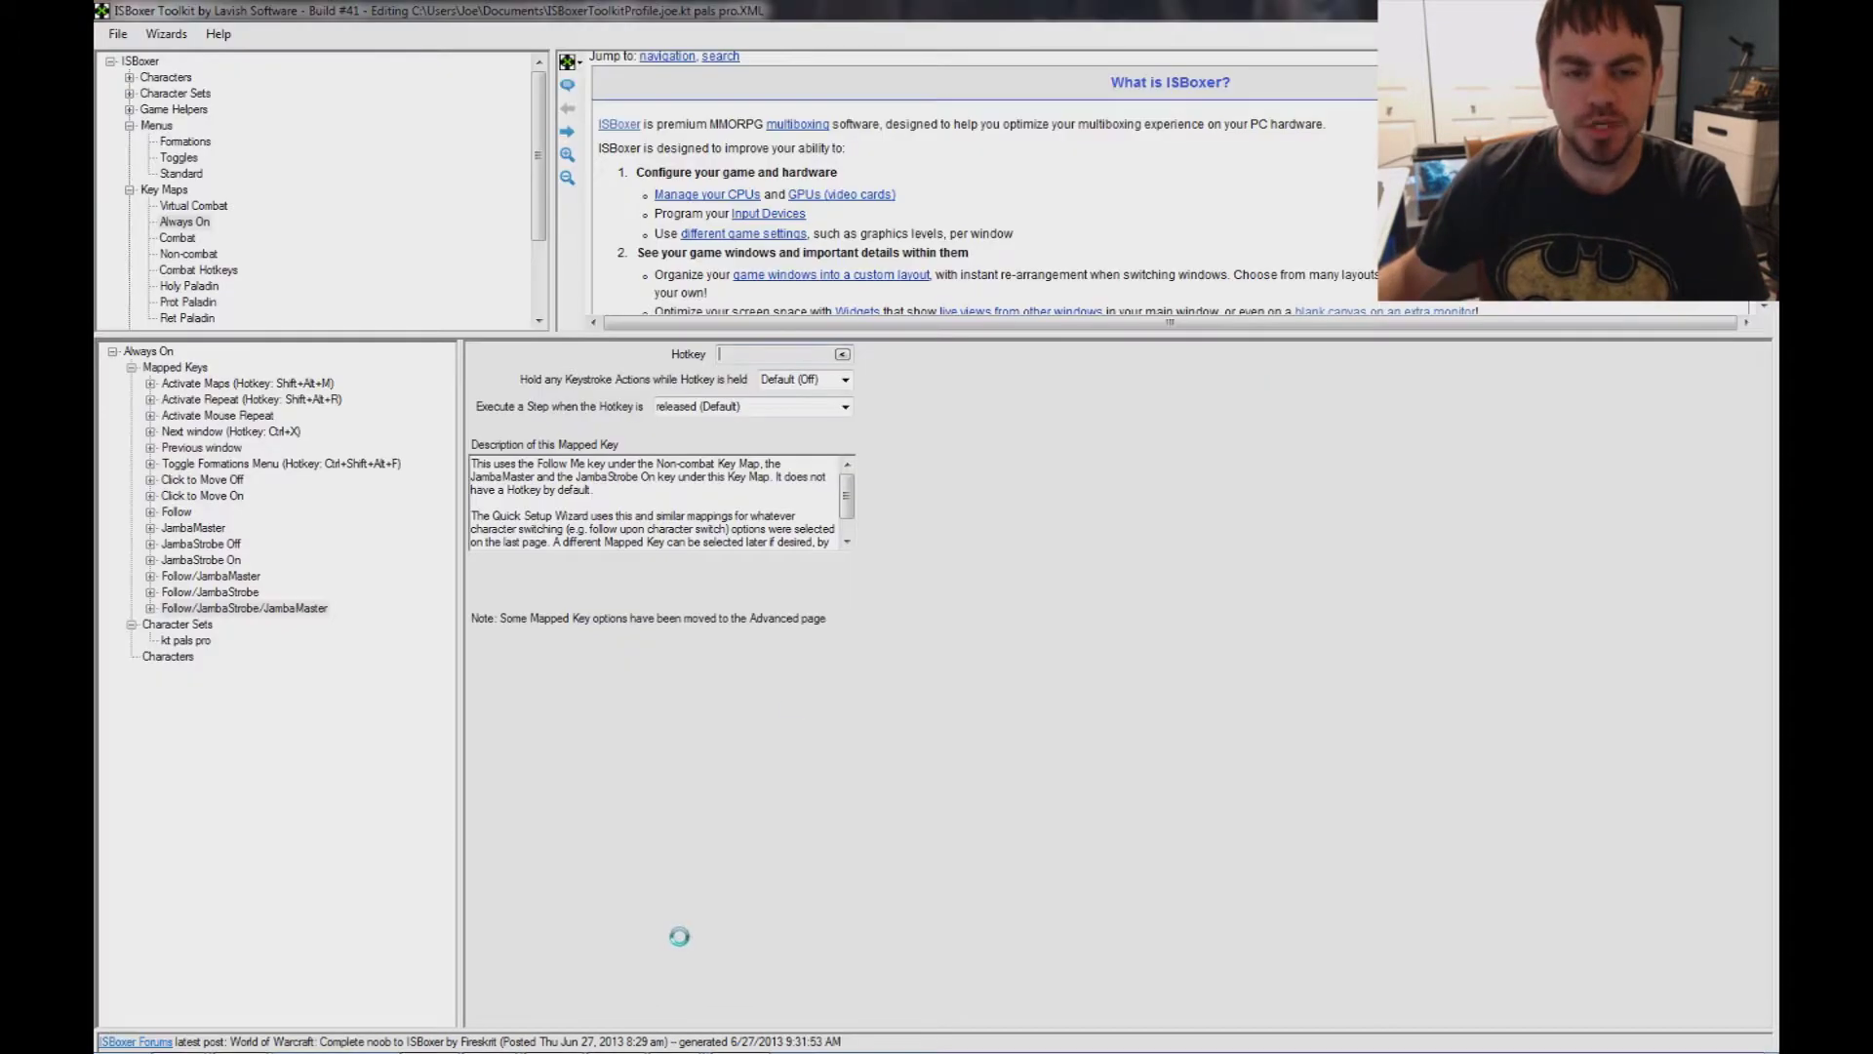
{"action": "left_click", "coordinate": [194, 39]}
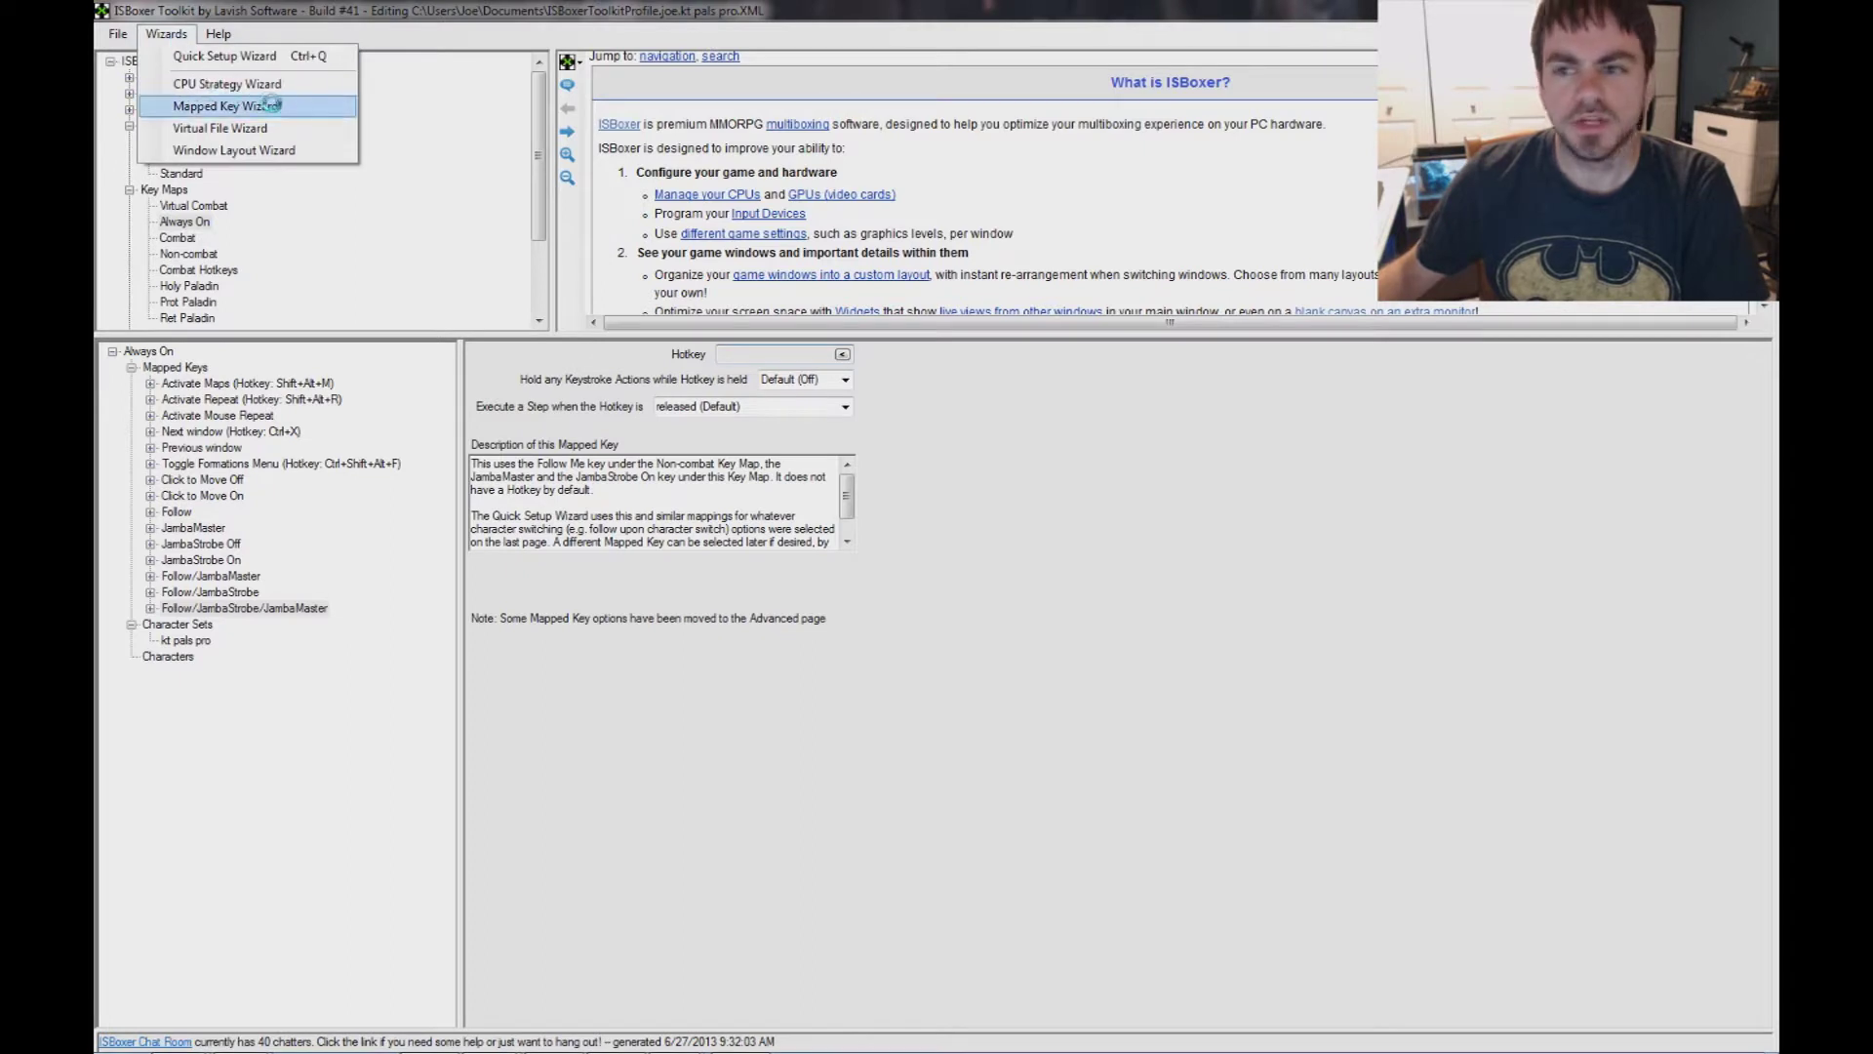
{"action": "left_click", "coordinate": [270, 105]}
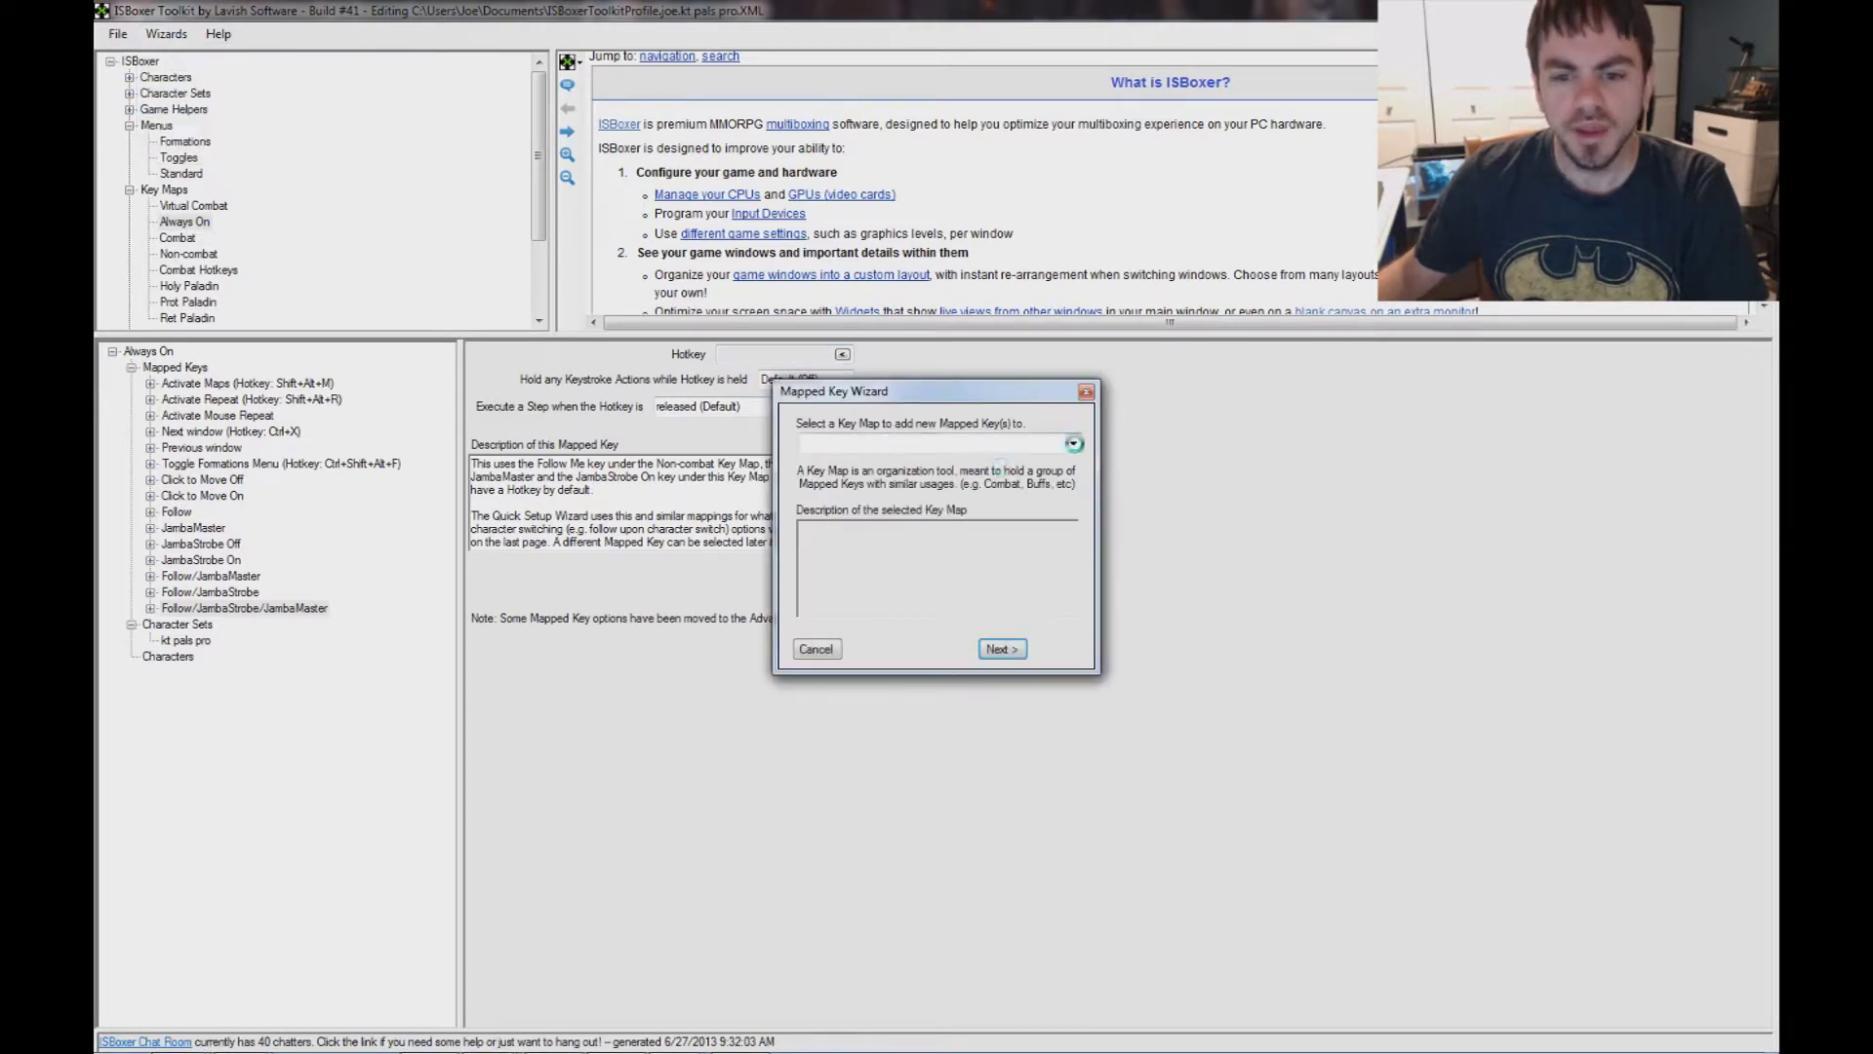
{"action": "left_click", "coordinate": [1075, 444]}
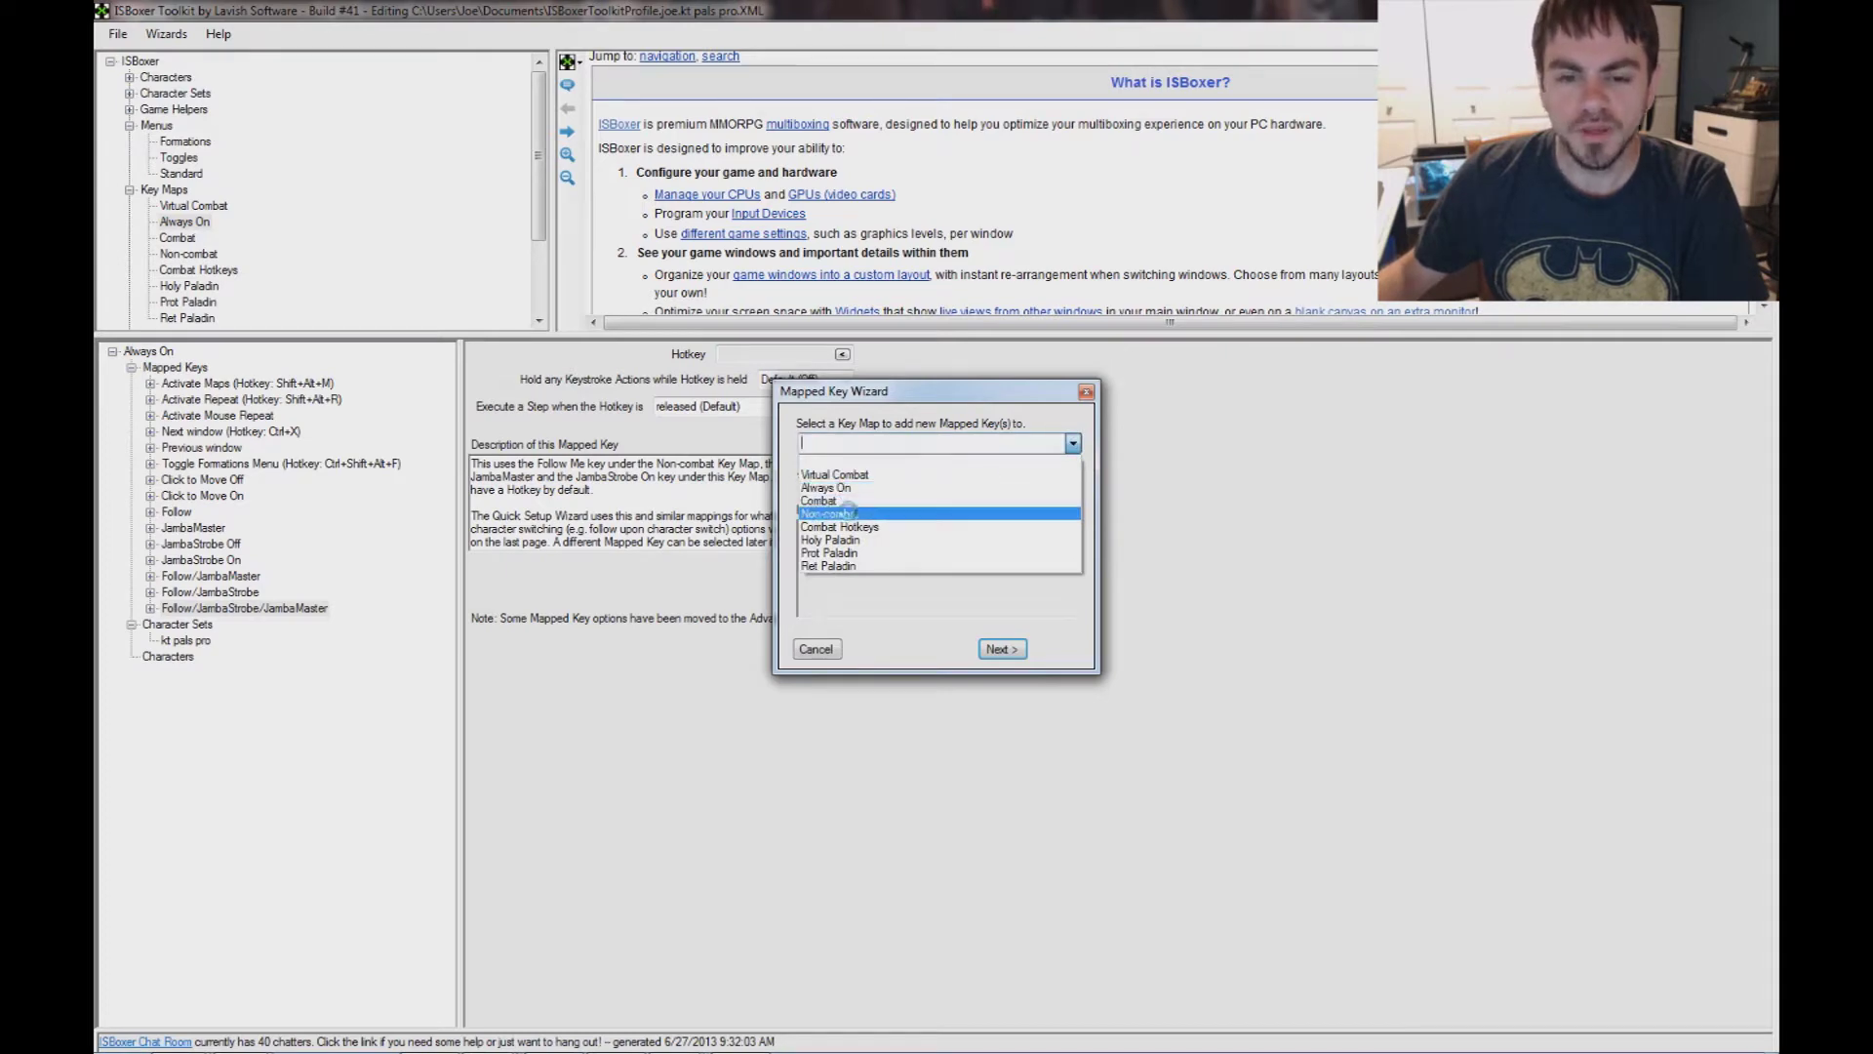
{"action": "left_click", "coordinate": [831, 488]}
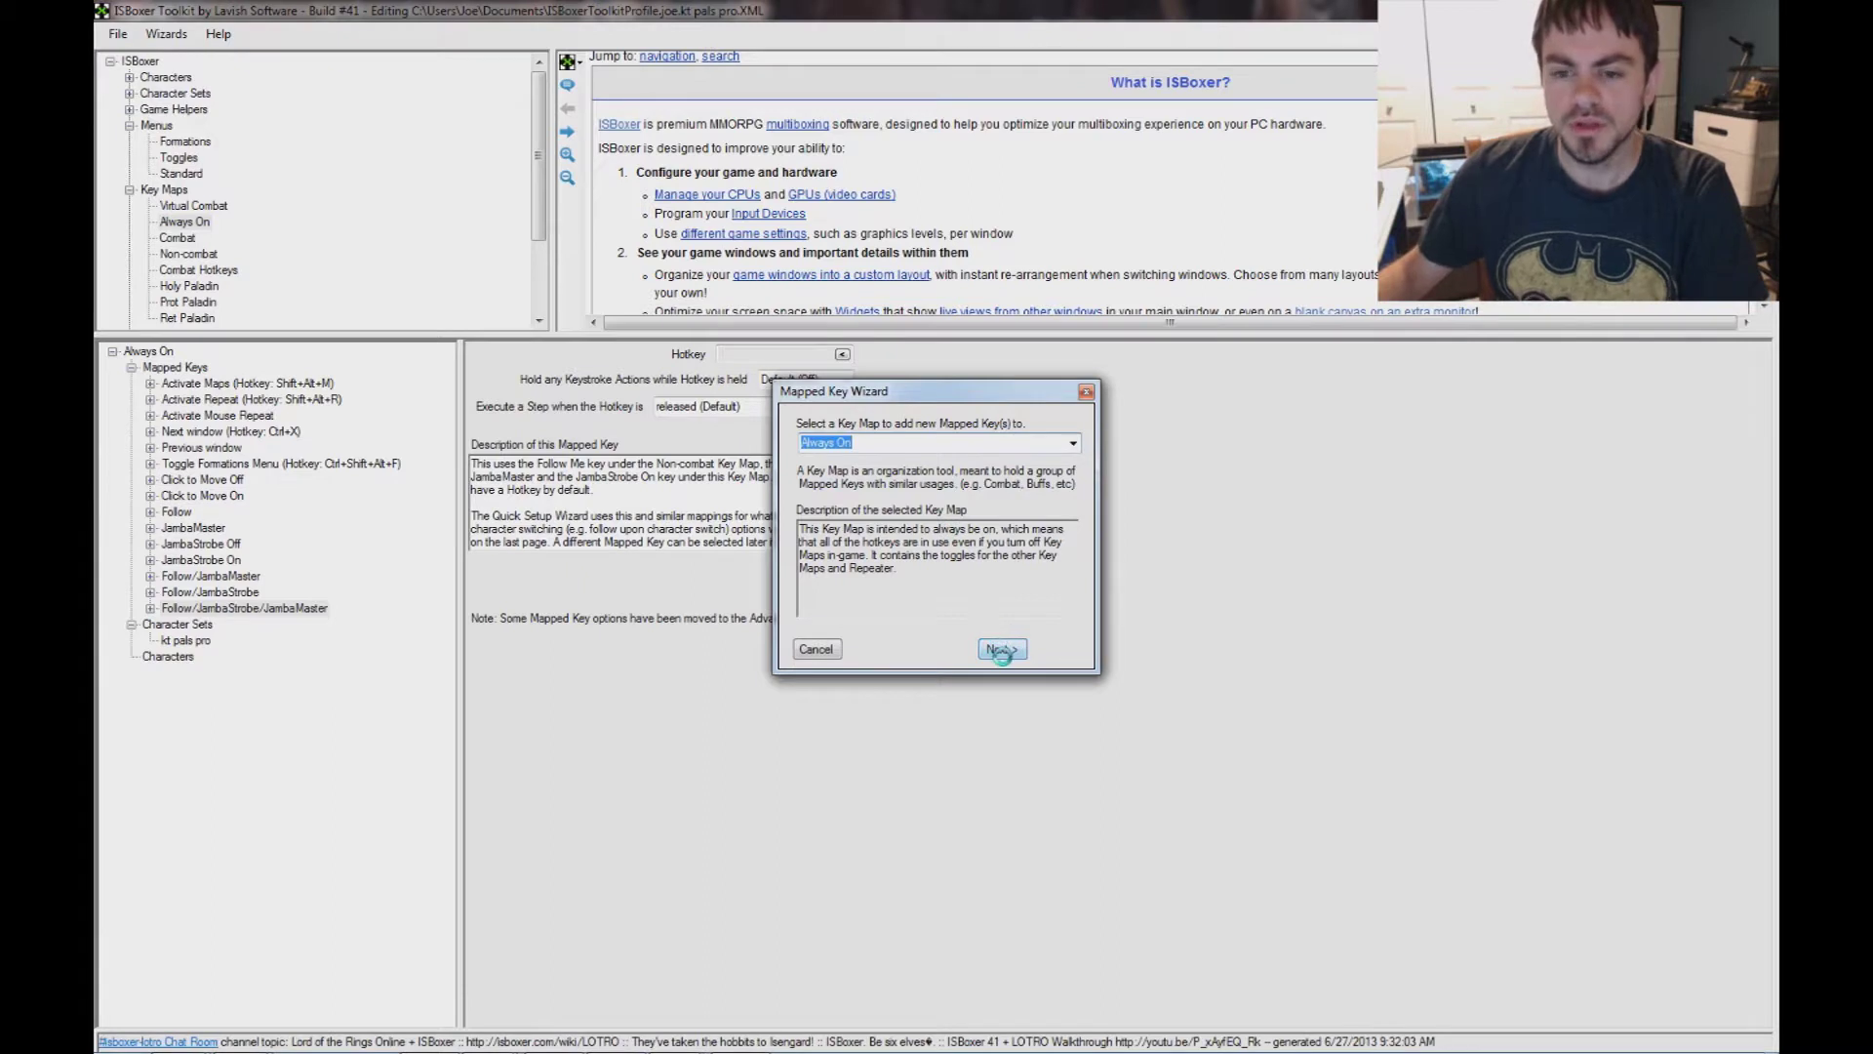
{"action": "left_click", "coordinate": [1002, 650]}
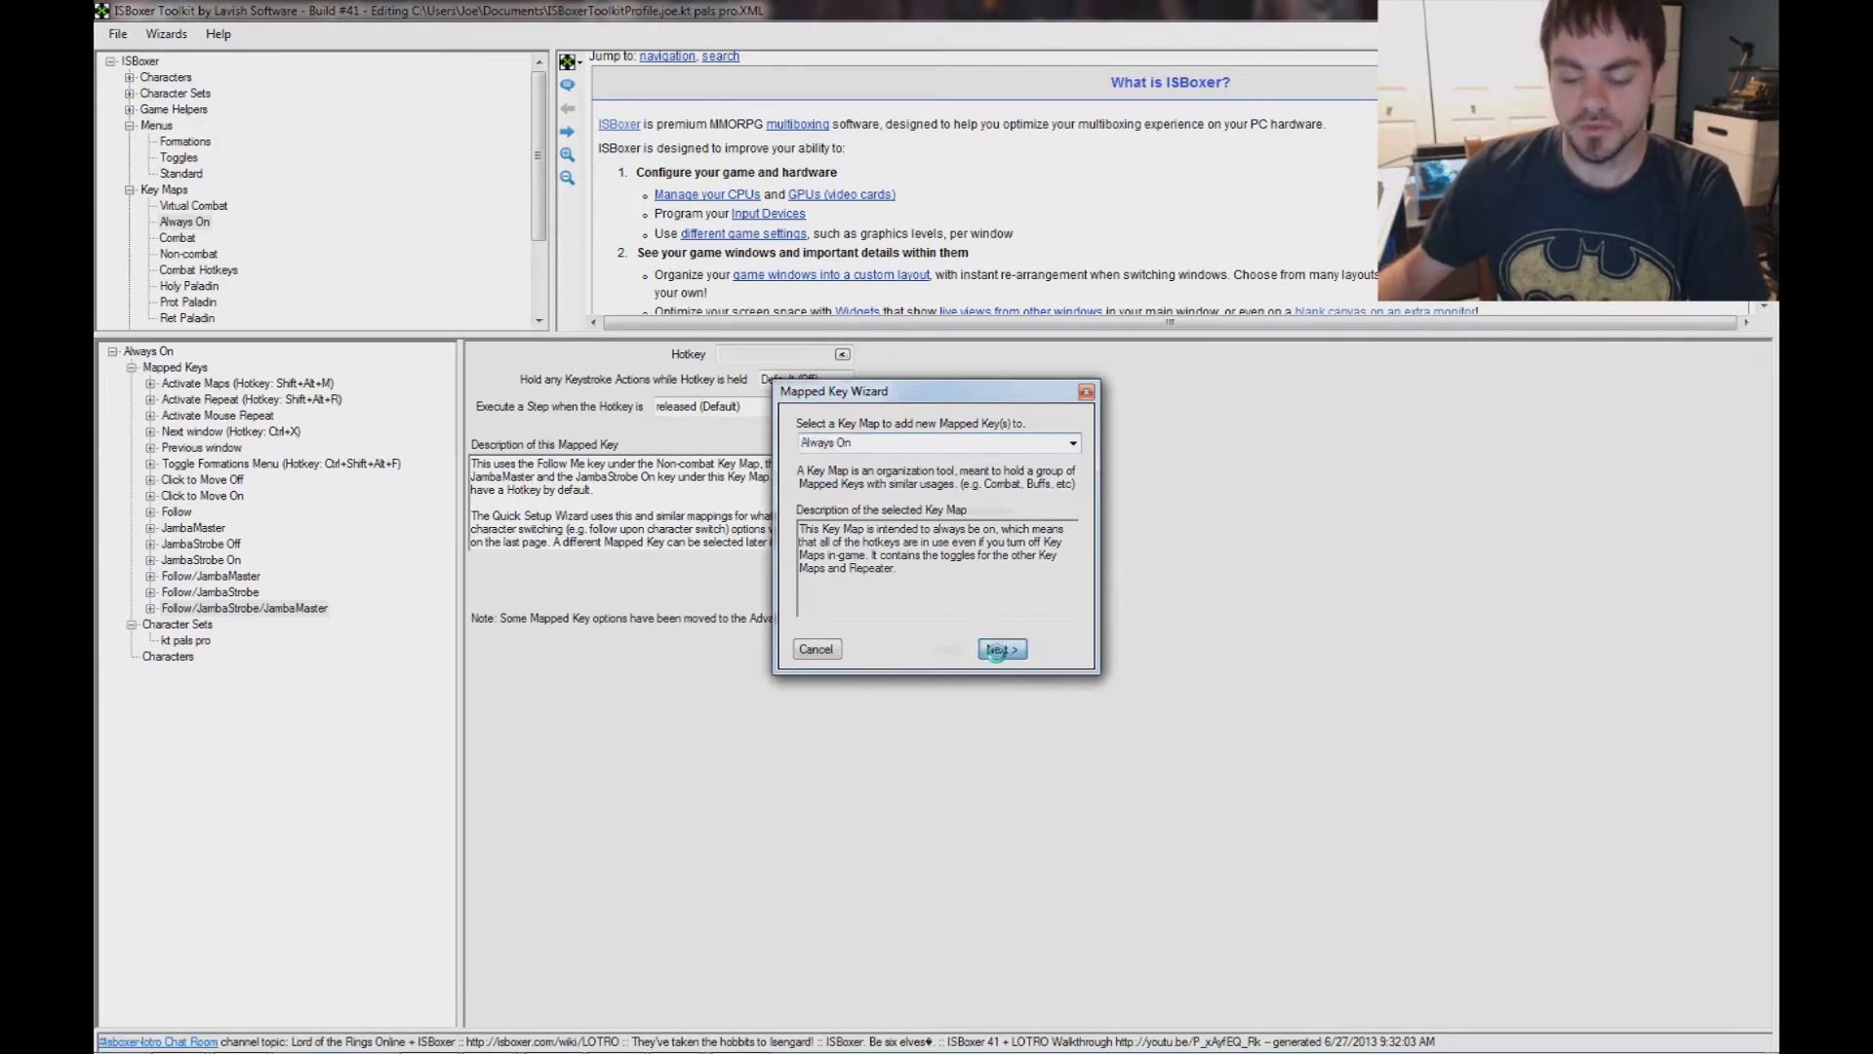
- Choose Screenshot as the mapped key type and assign F12 as its hotkey
{"action": "left_click", "coordinate": [1046, 454]}
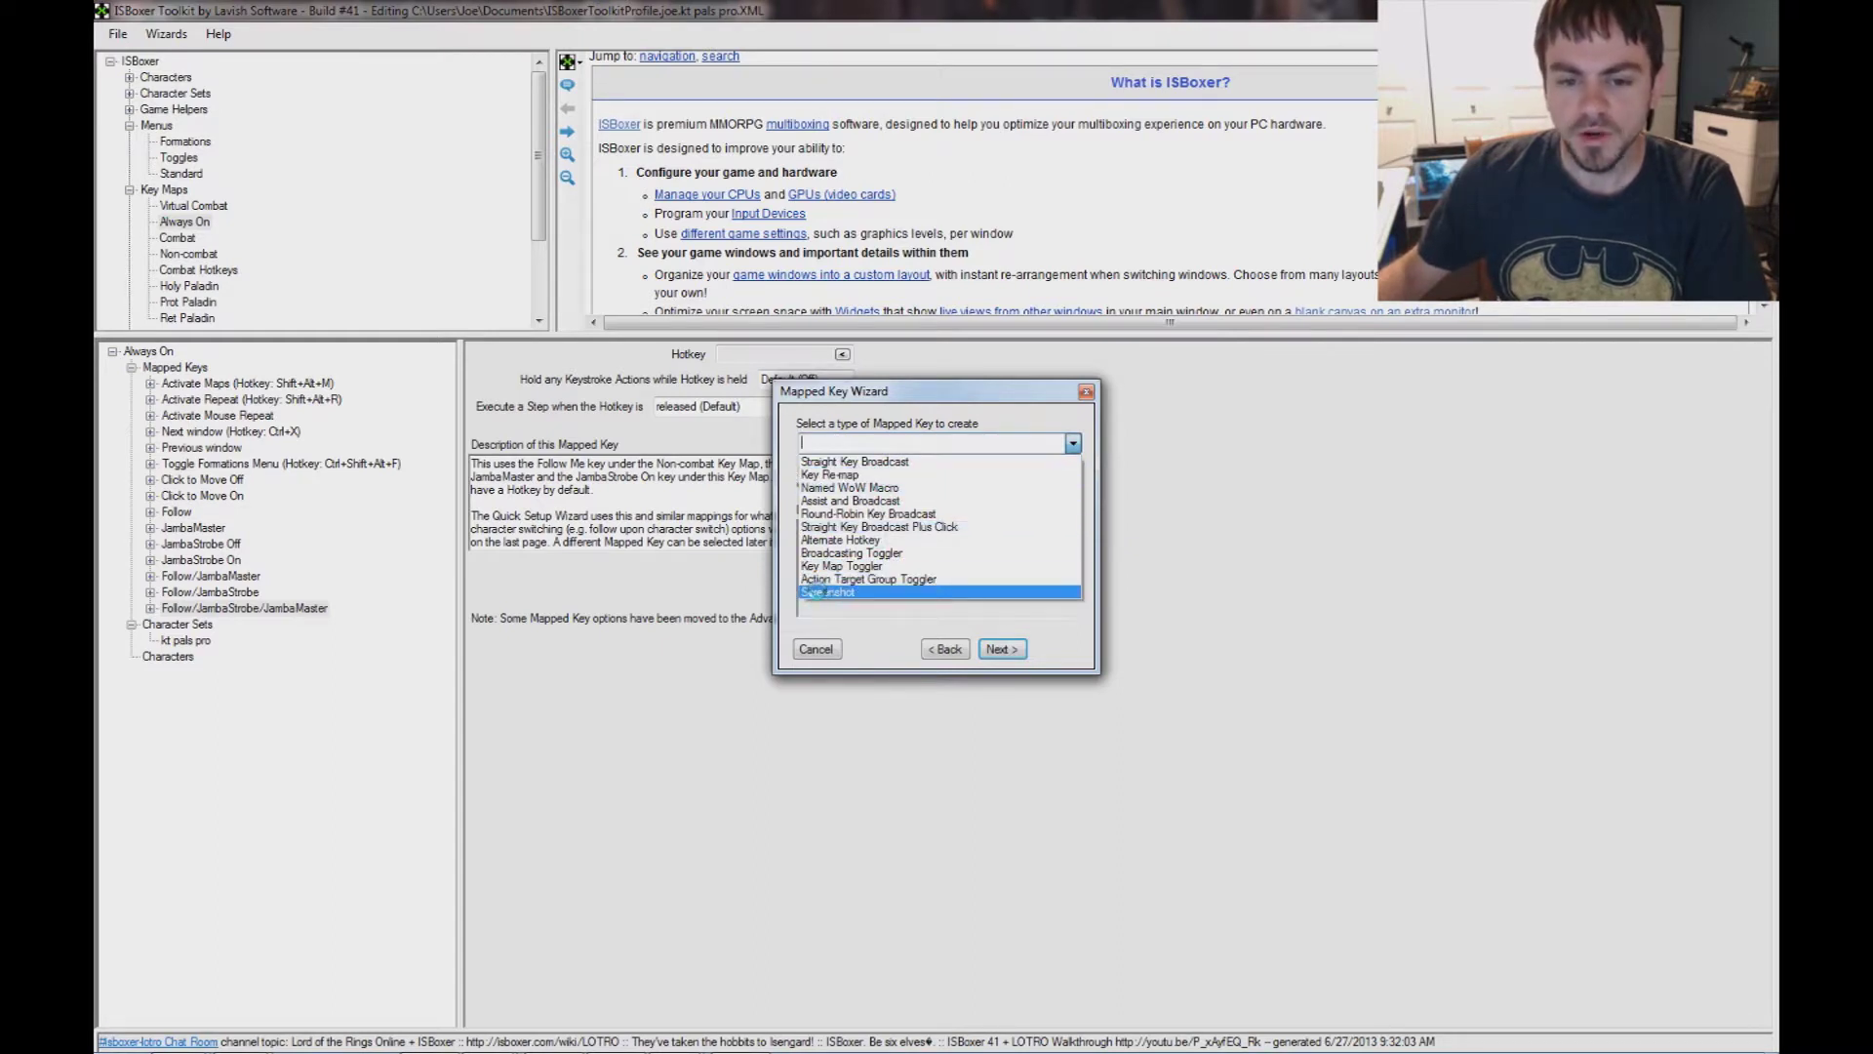
{"action": "left_click", "coordinate": [813, 592]}
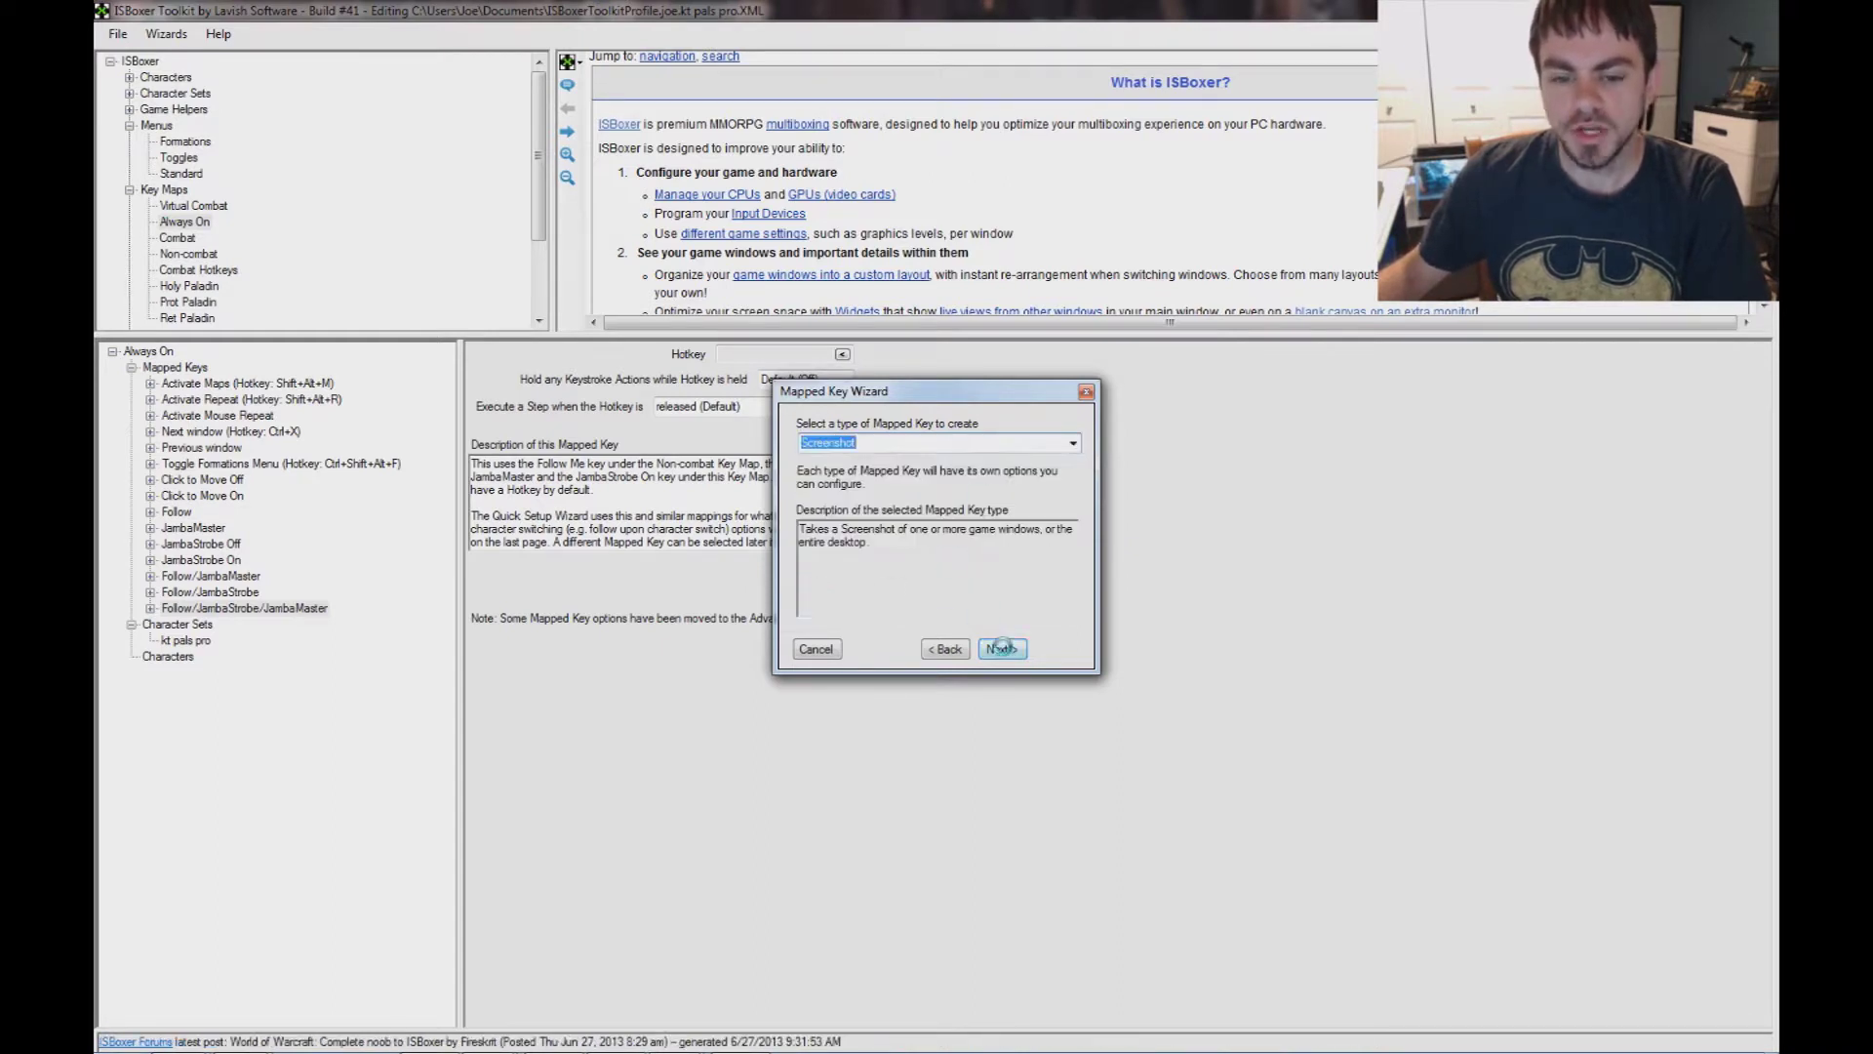
{"action": "left_click", "coordinate": [1002, 648]}
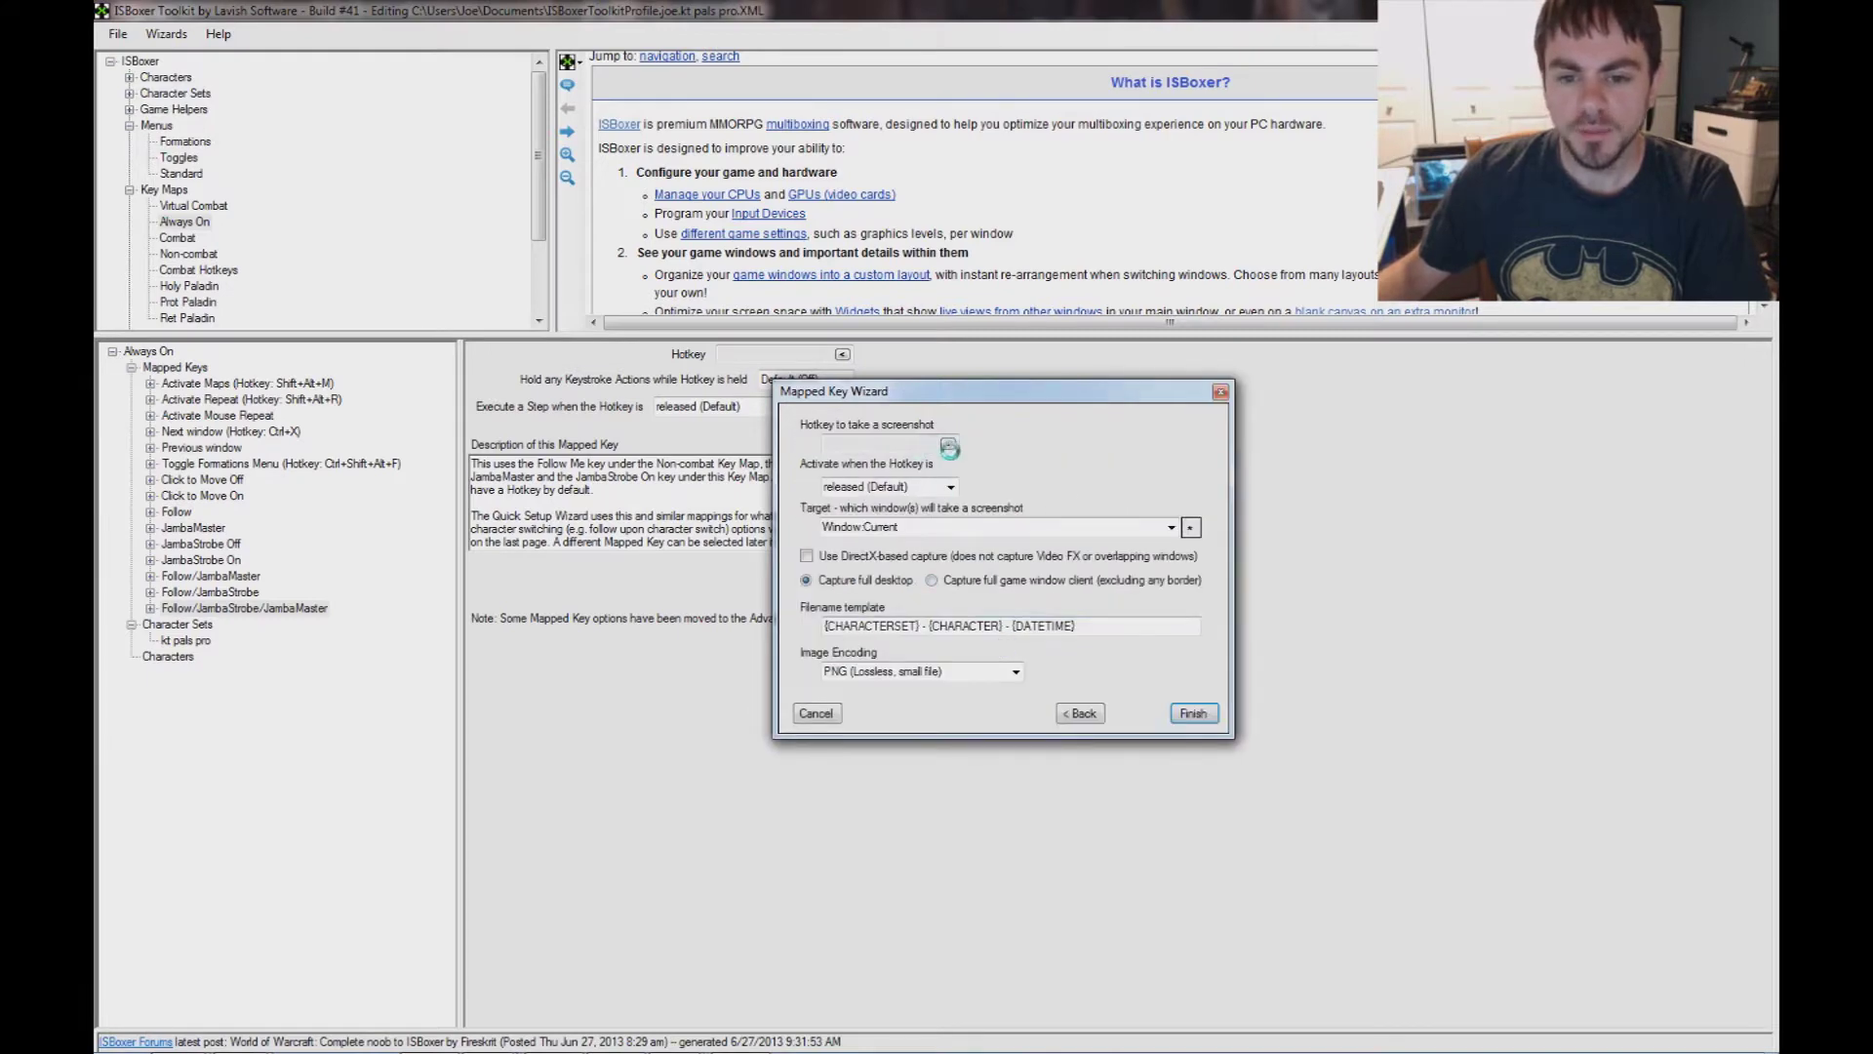
{"action": "left_click", "coordinate": [949, 447]}
{"action": "key", "text": "F12"}
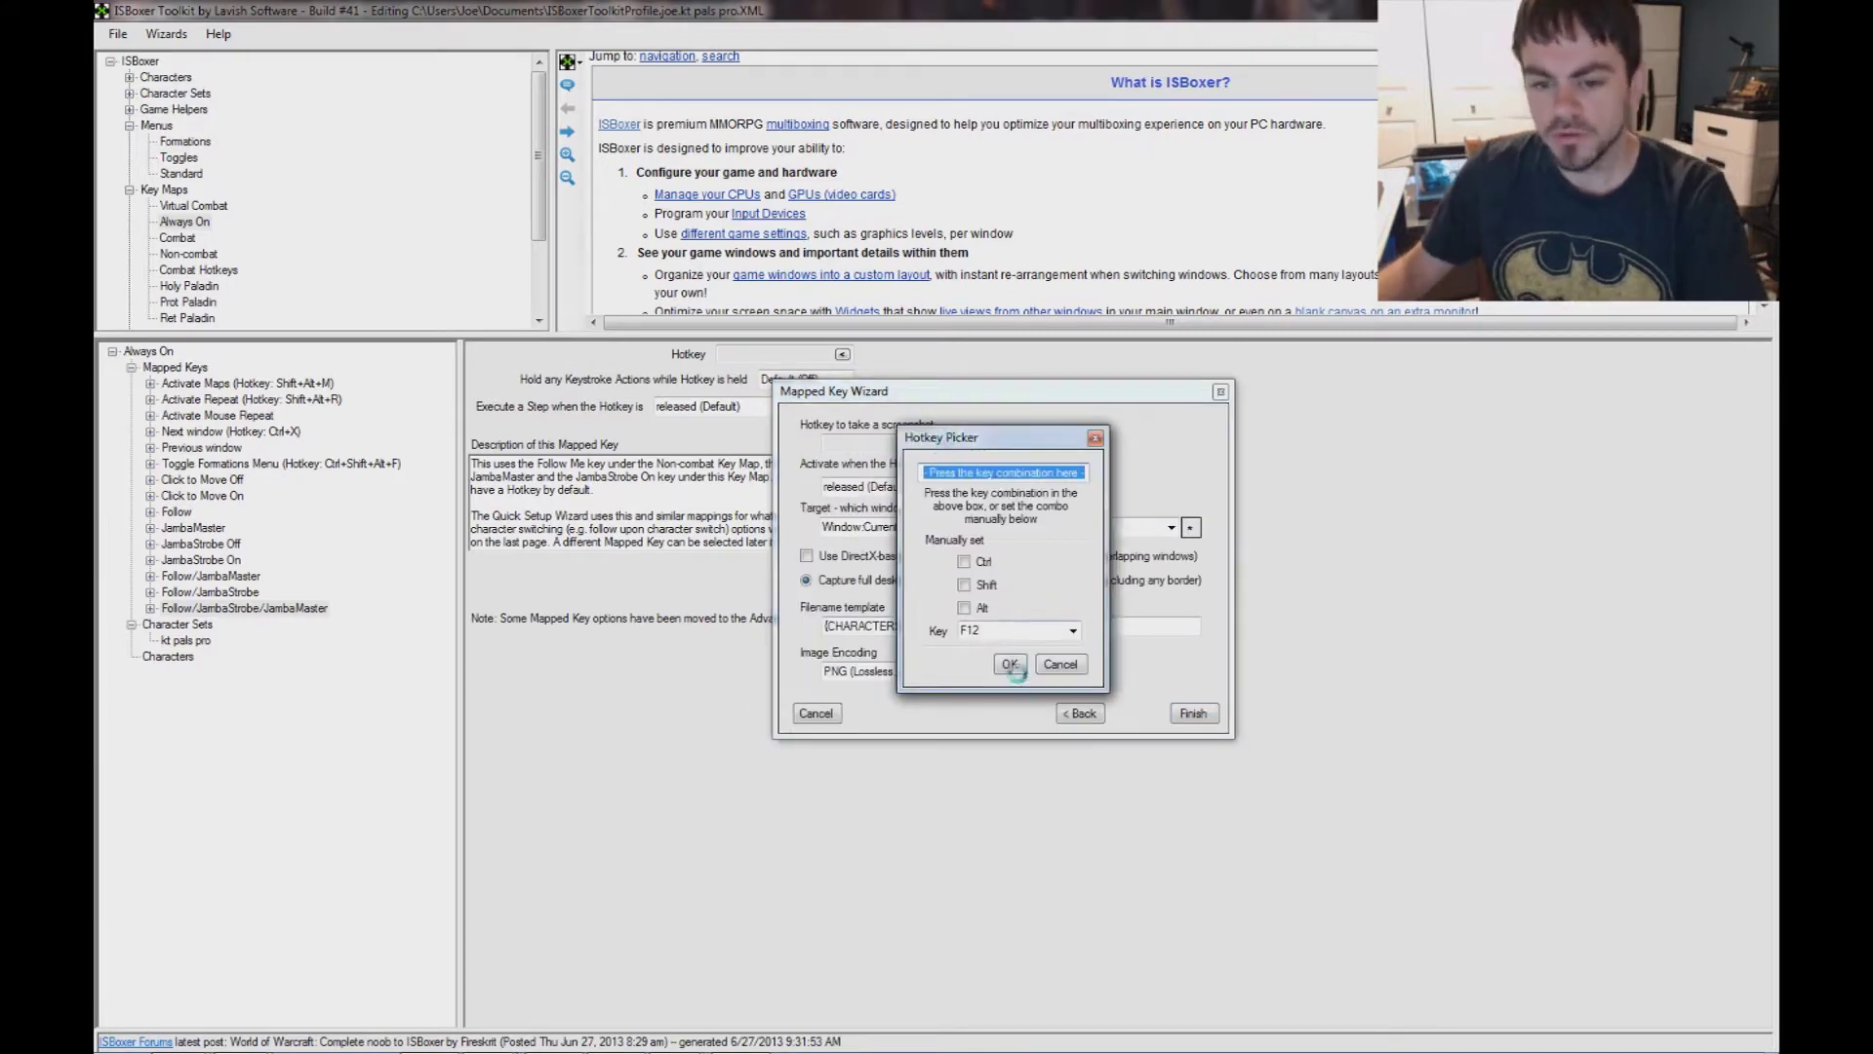
{"action": "left_click", "coordinate": [1011, 665]}
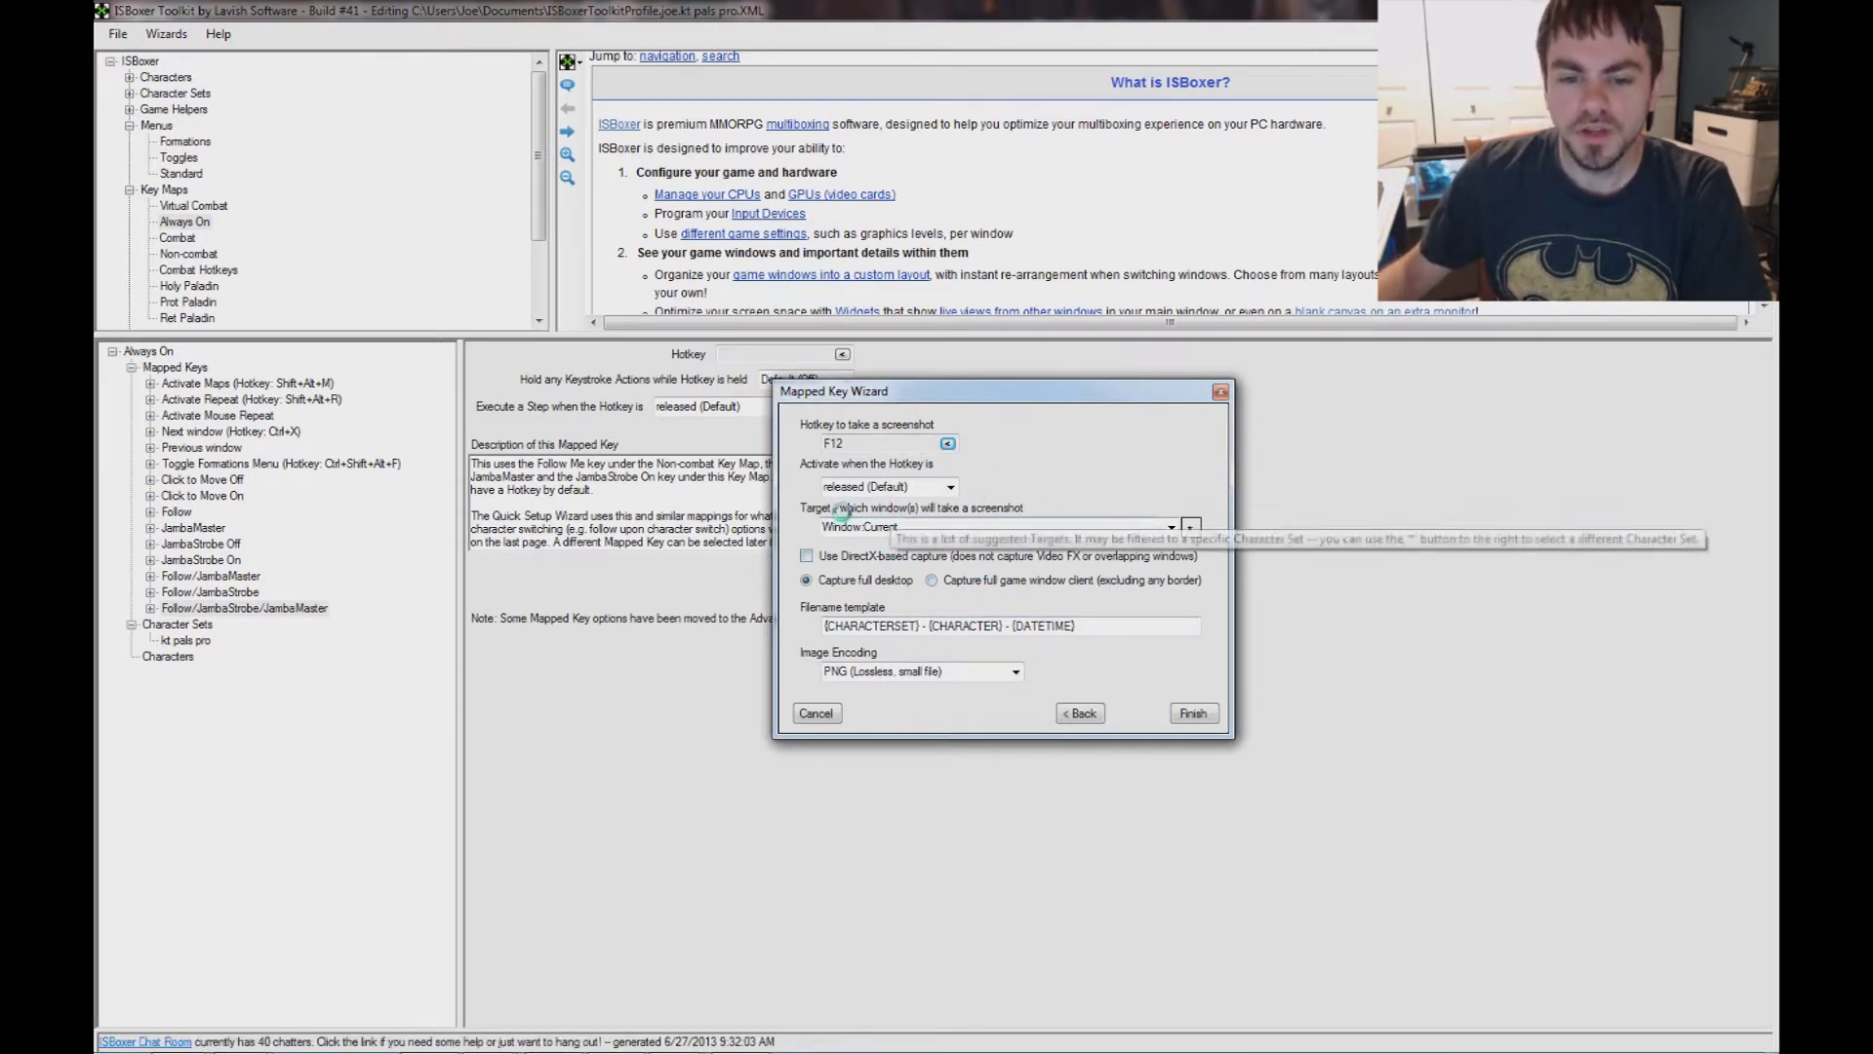
- Target Character Slot 1 with full desktop capture and PNG (Lossless, small file) encoding, and finish the wizard
{"action": "left_click", "coordinate": [1171, 527]}
{"action": "scroll", "coordinate": [976, 566], "scroll_direction": "up", "scroll_amount": 1}
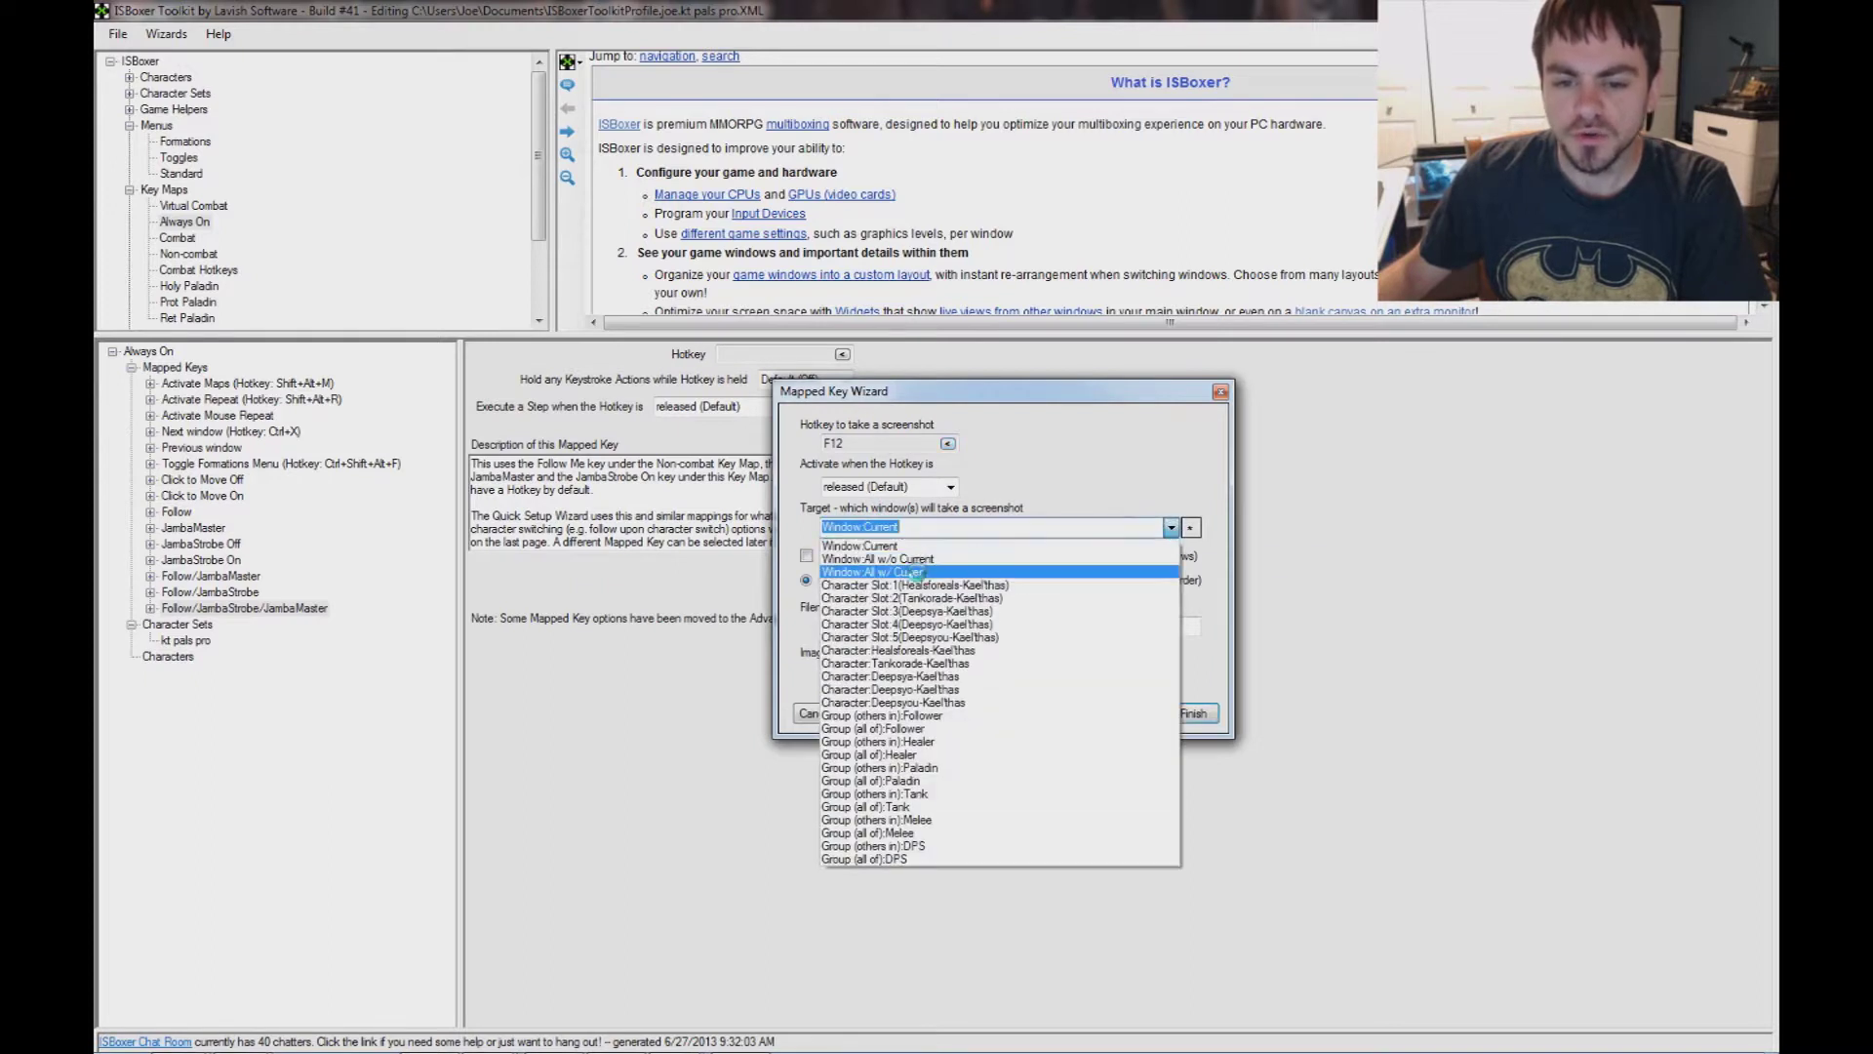
{"action": "left_click", "coordinate": [927, 573]}
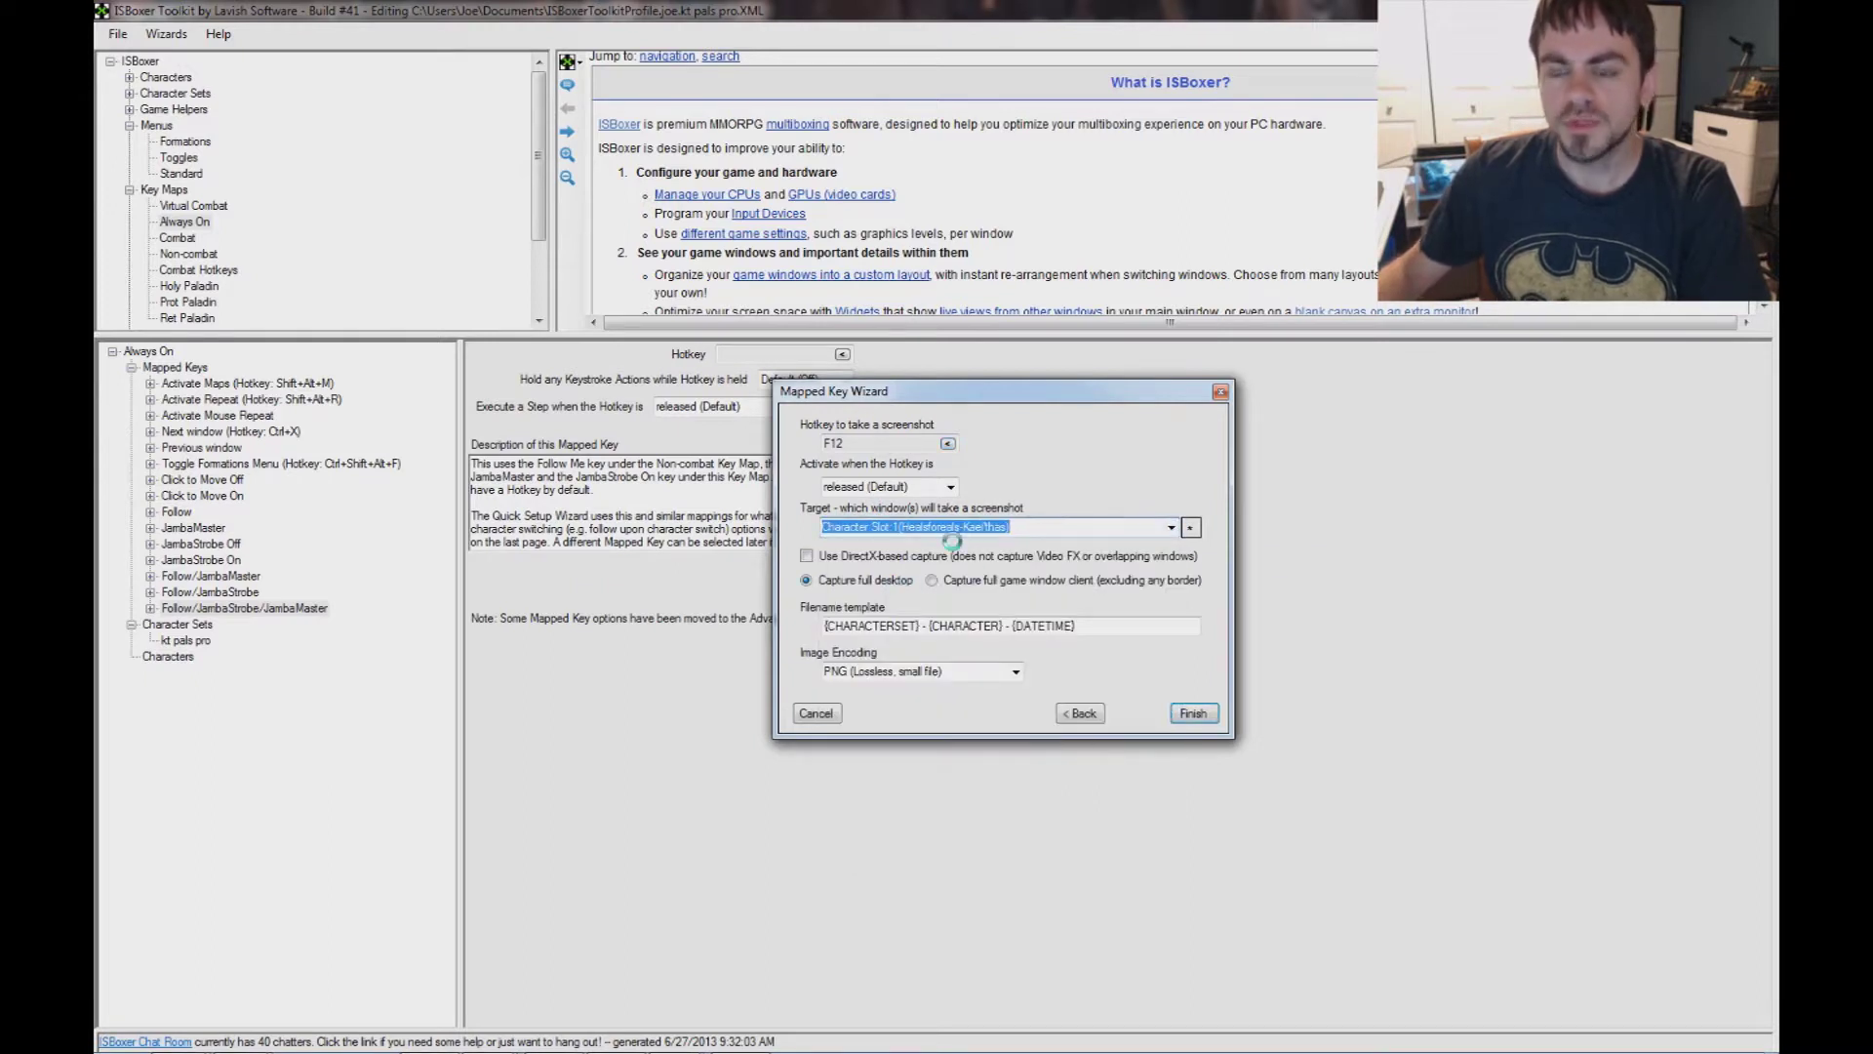
{"action": "left_click", "coordinate": [806, 580]}
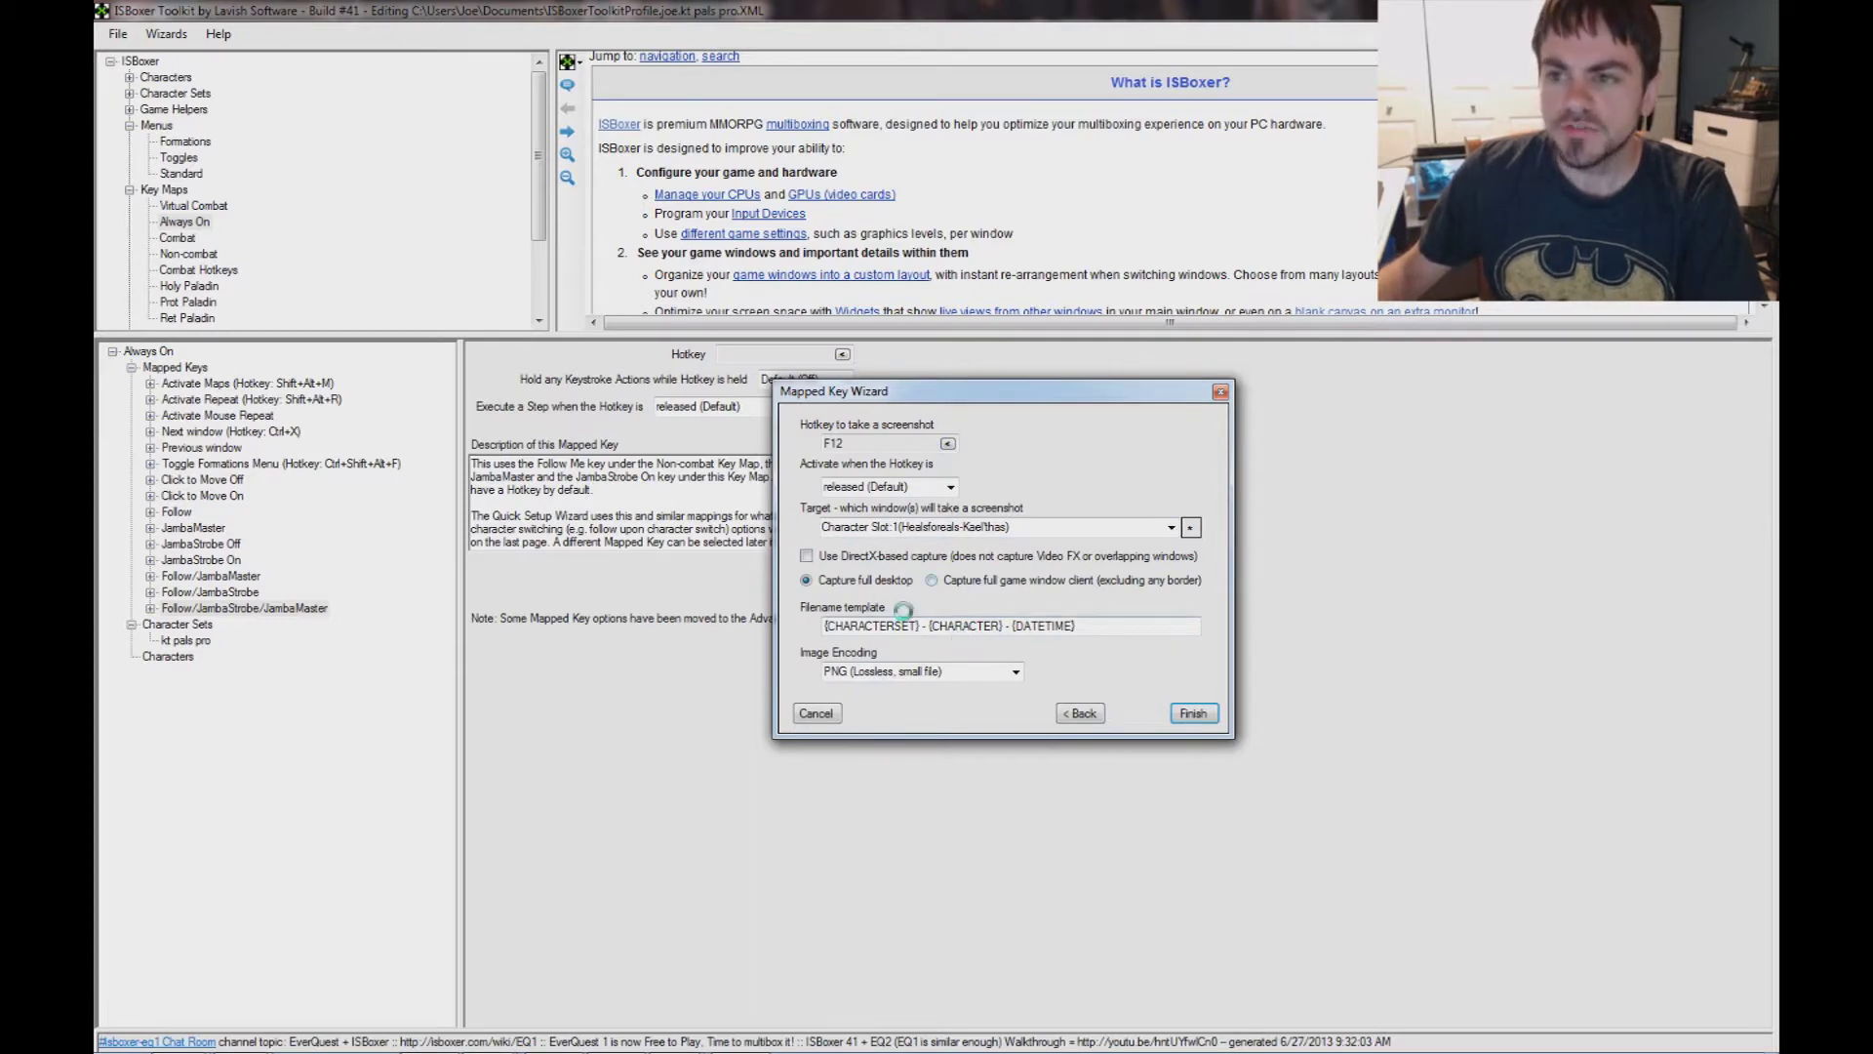
{"action": "left_click", "coordinate": [1013, 671]}
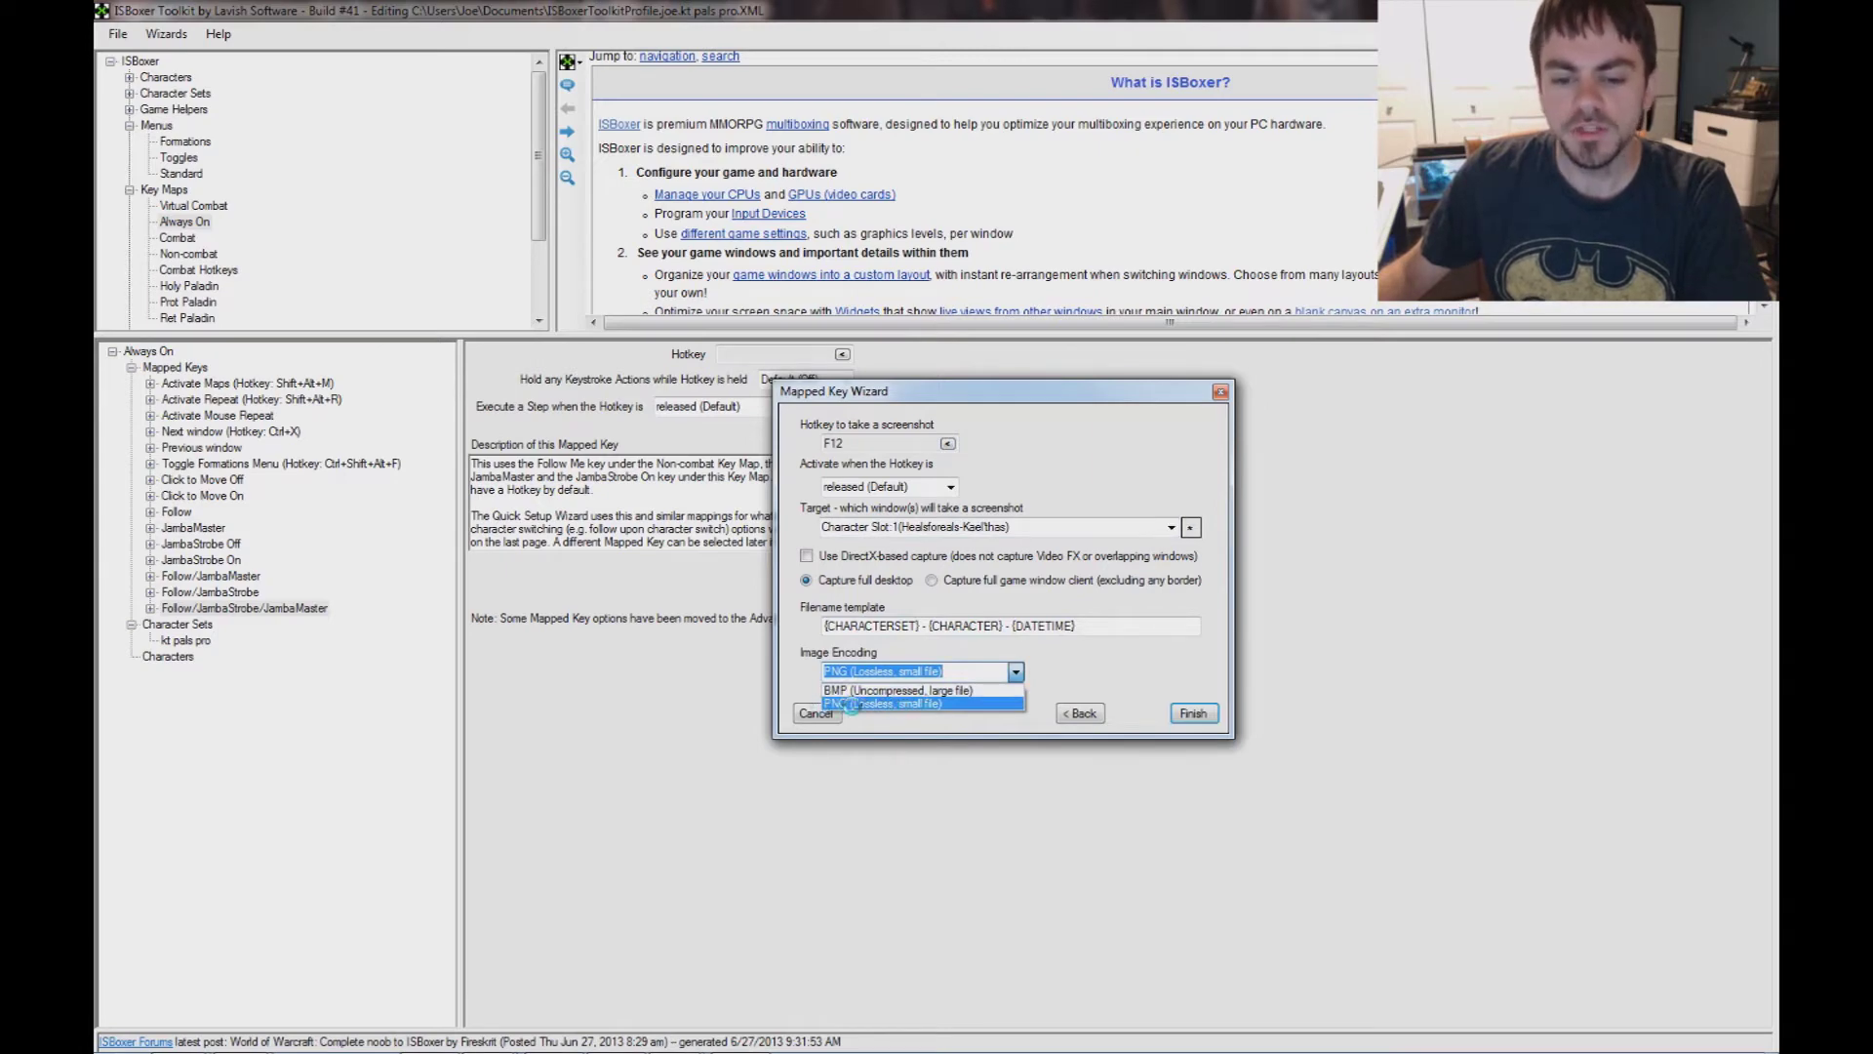
{"action": "left_click", "coordinate": [851, 704]}
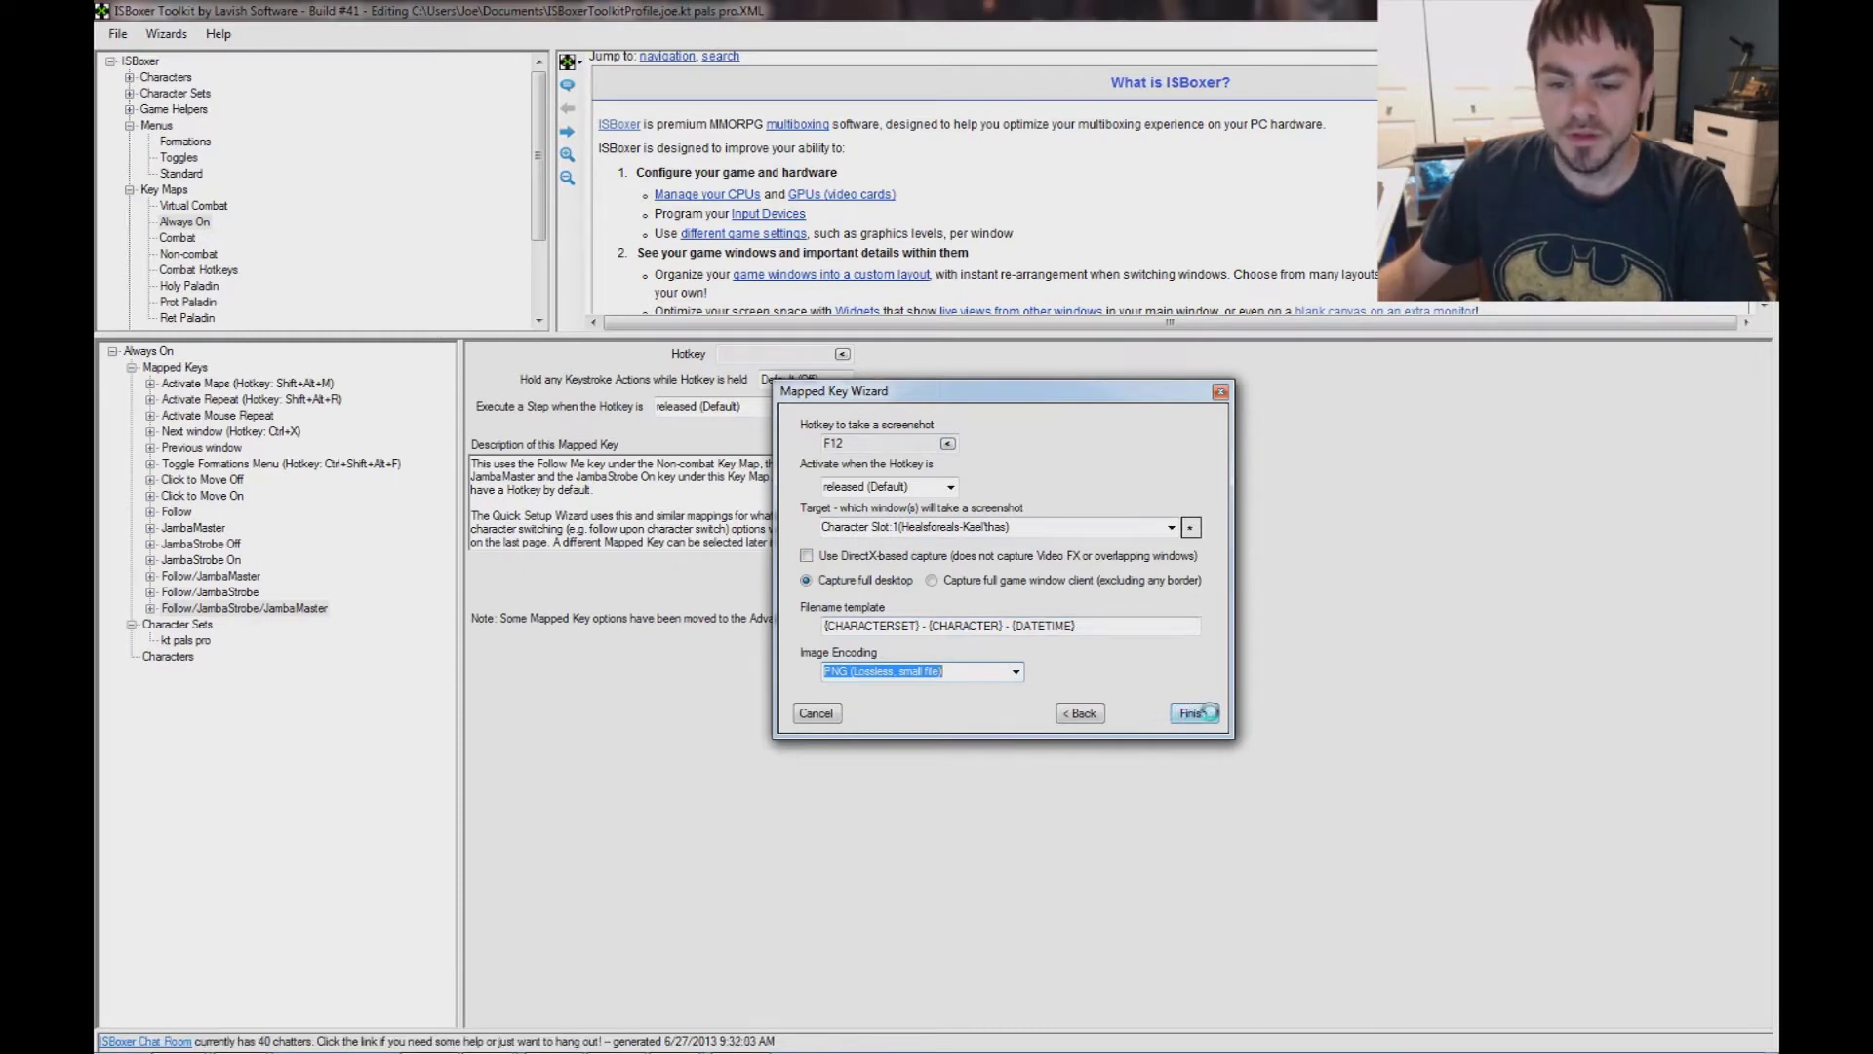
{"action": "left_click", "coordinate": [1208, 712]}
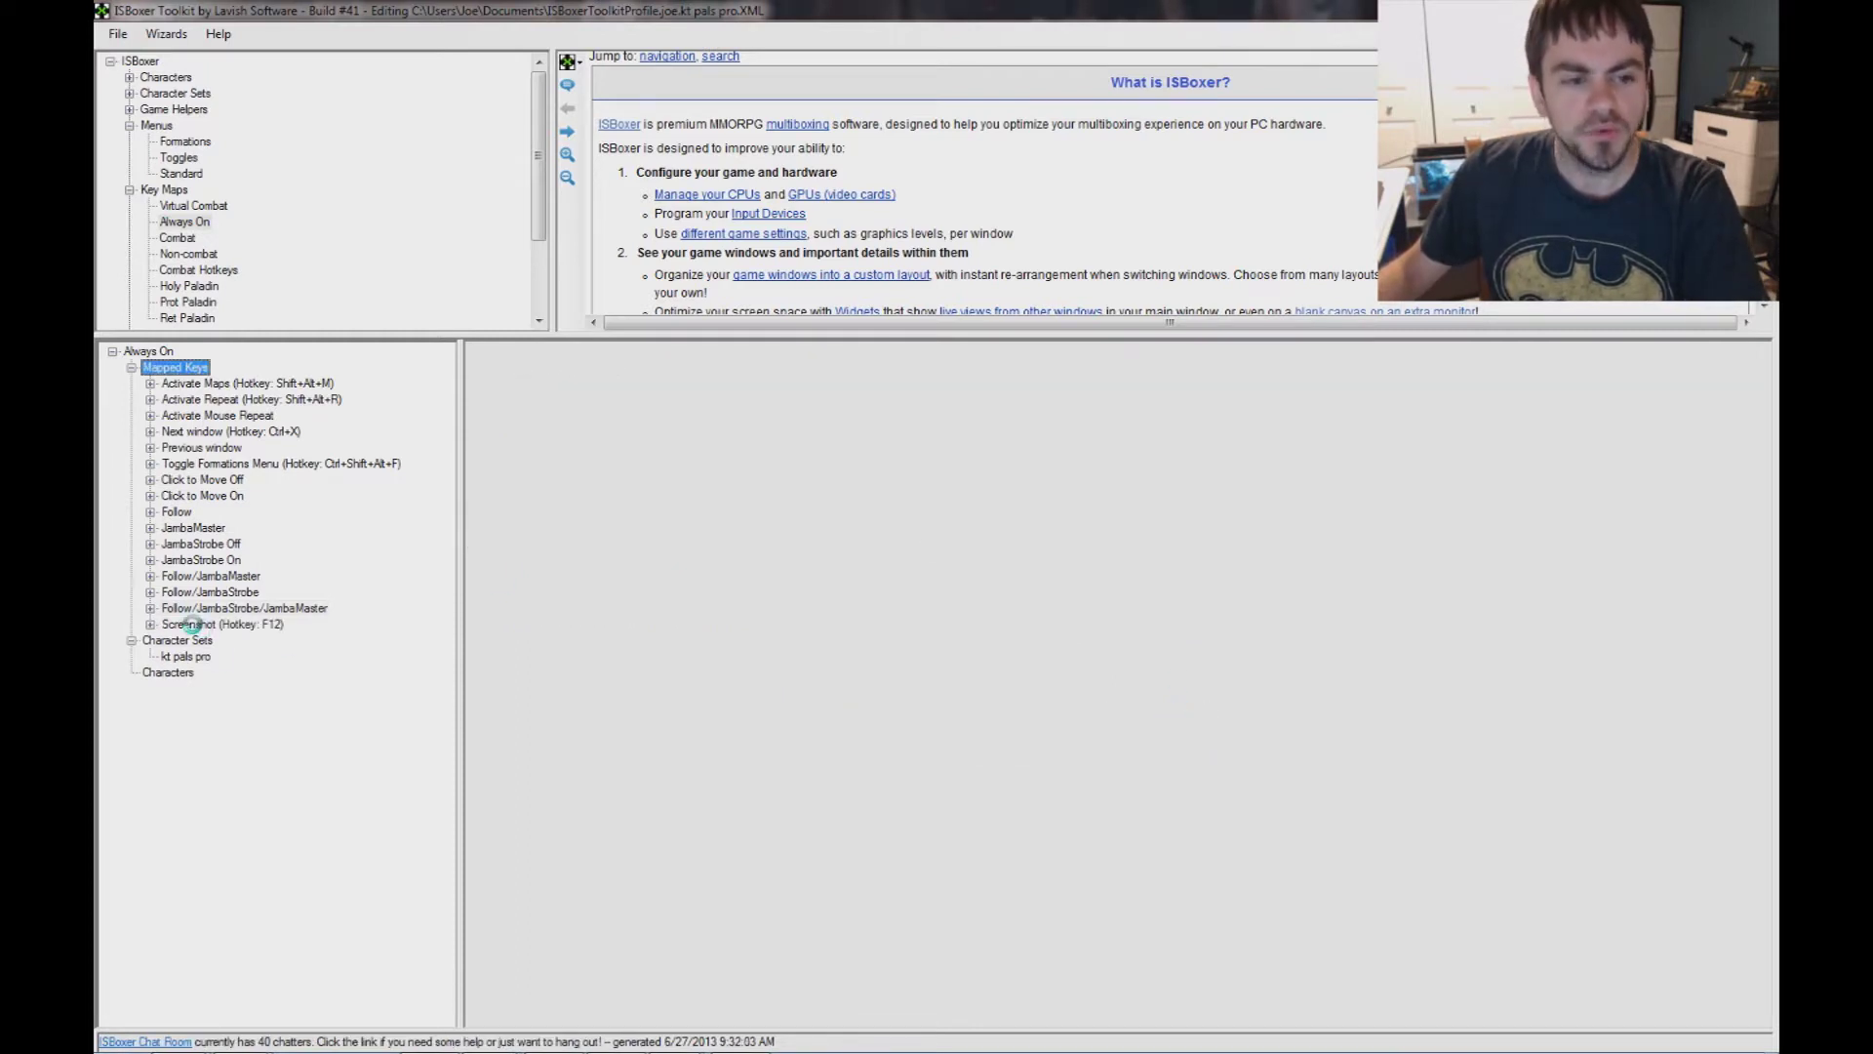
- Enable an auto-recurring timer with a 5-second delay on the screenshot action in step 1 of the new Screenshot mapped key
{"action": "double_click", "coordinate": [192, 624]}
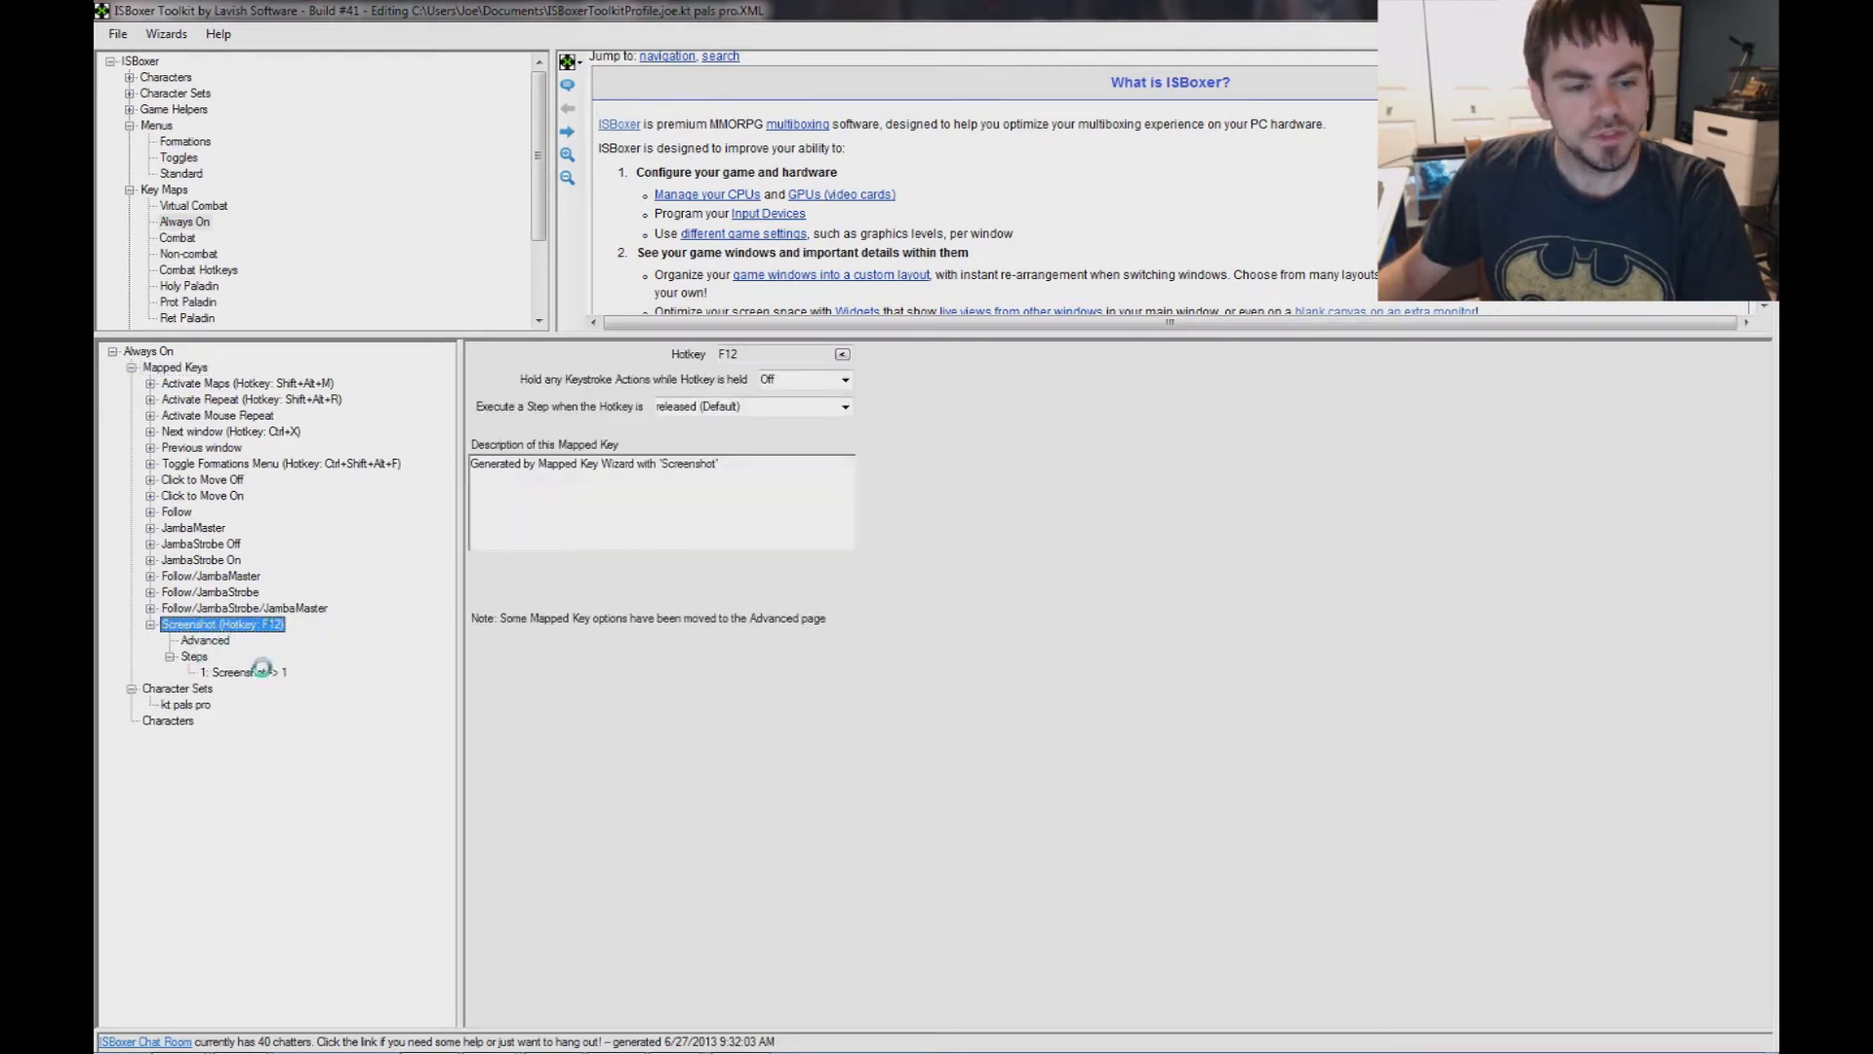
{"action": "left_click", "coordinate": [217, 672]}
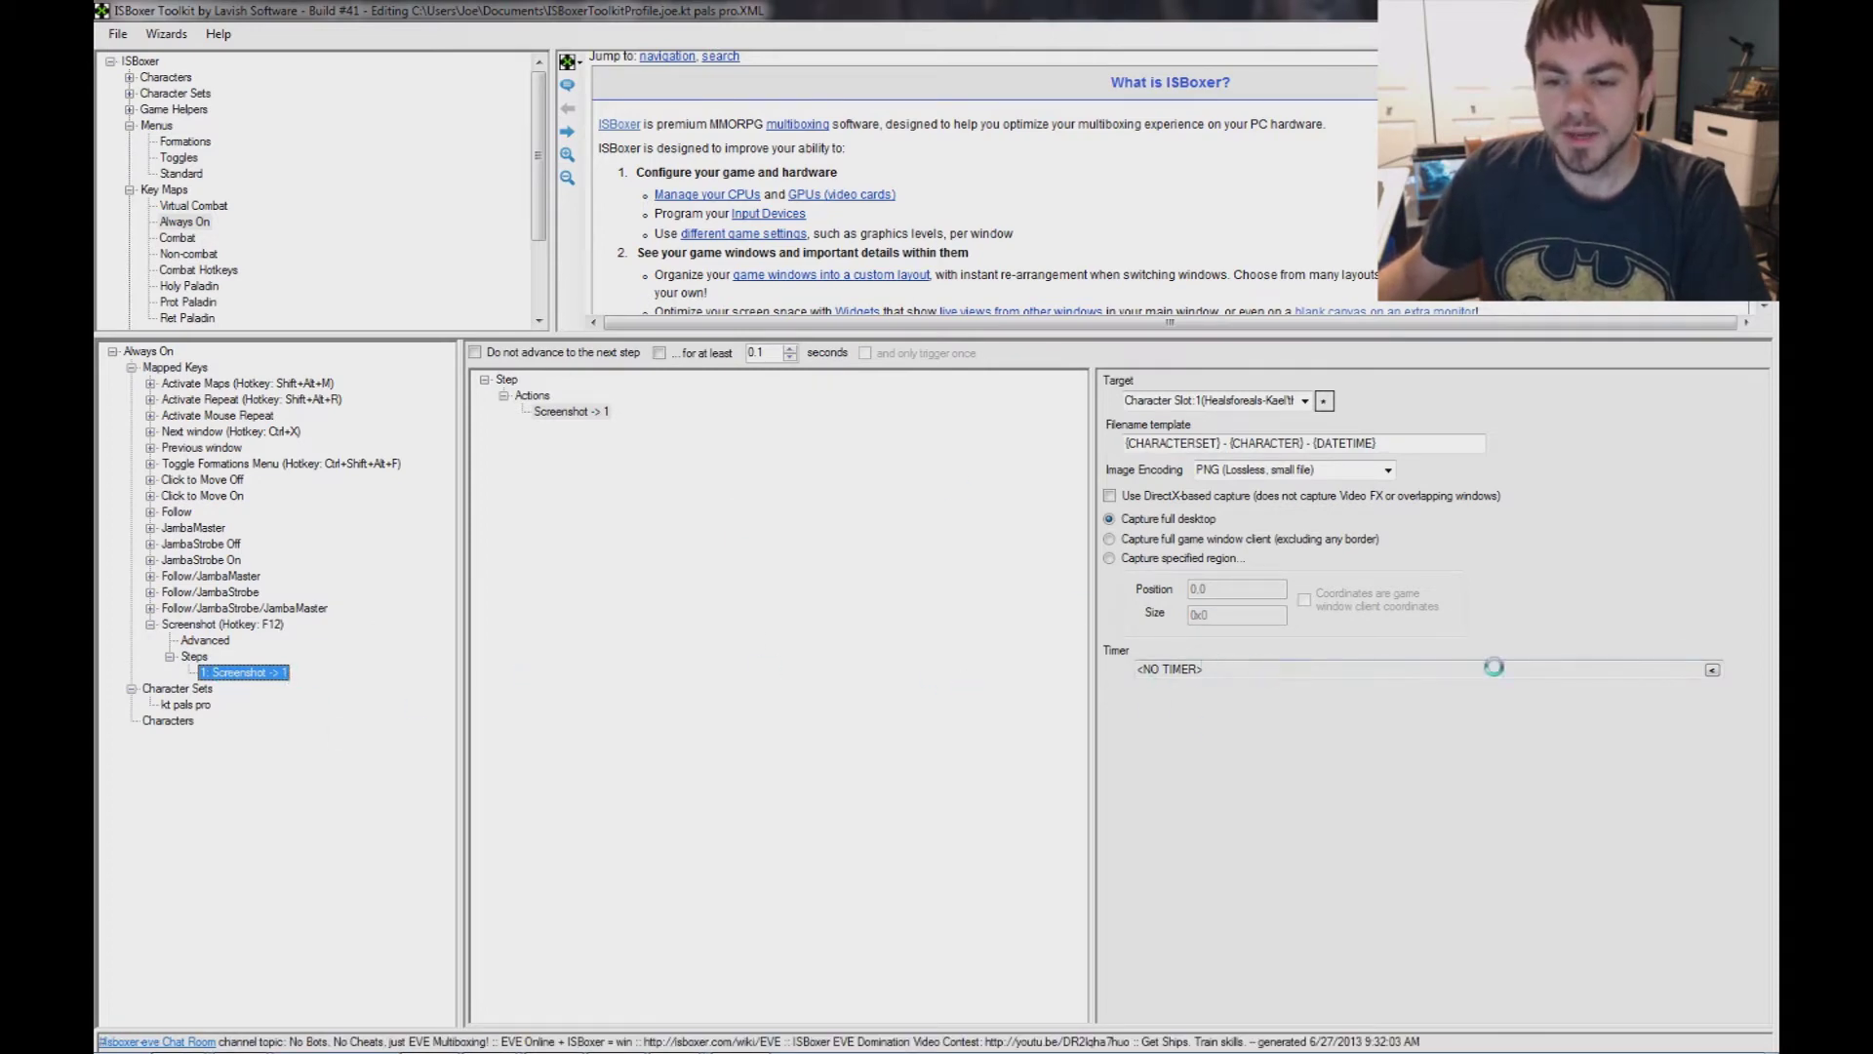
{"action": "left_click", "coordinate": [1712, 669]}
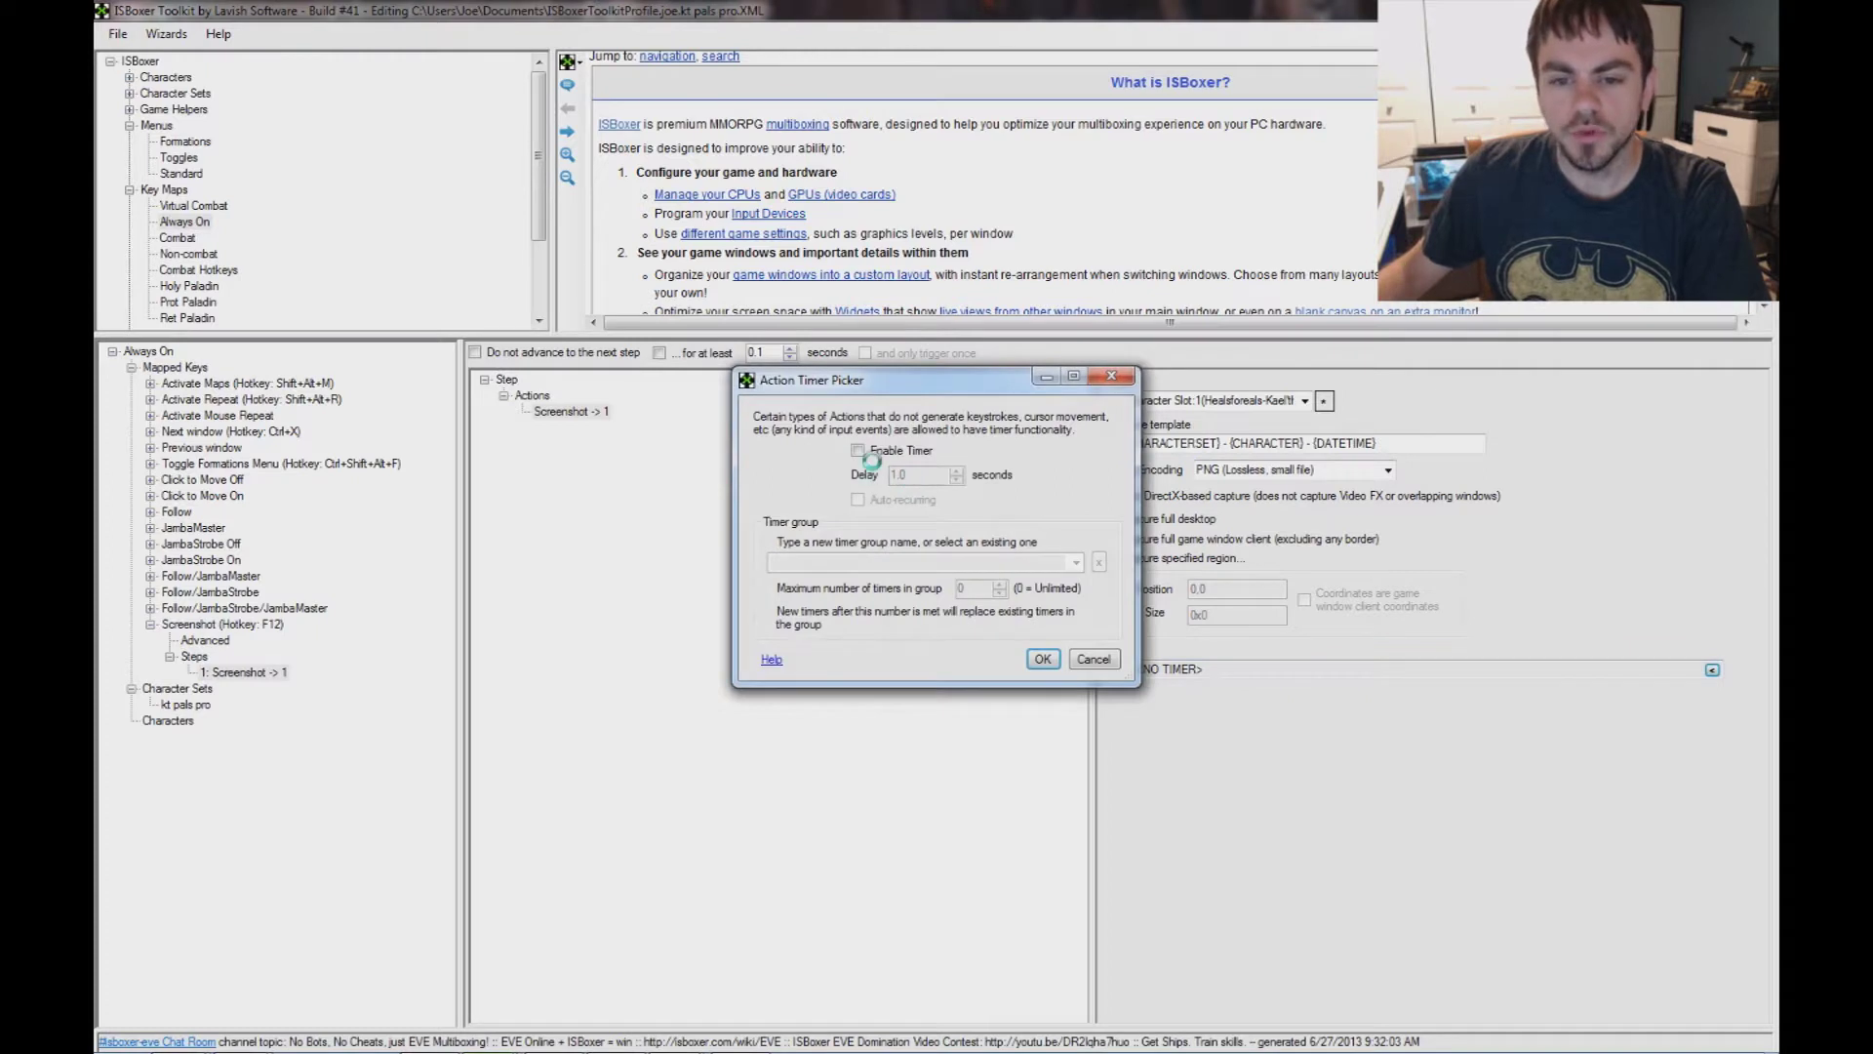
{"action": "left_click", "coordinate": [858, 450]}
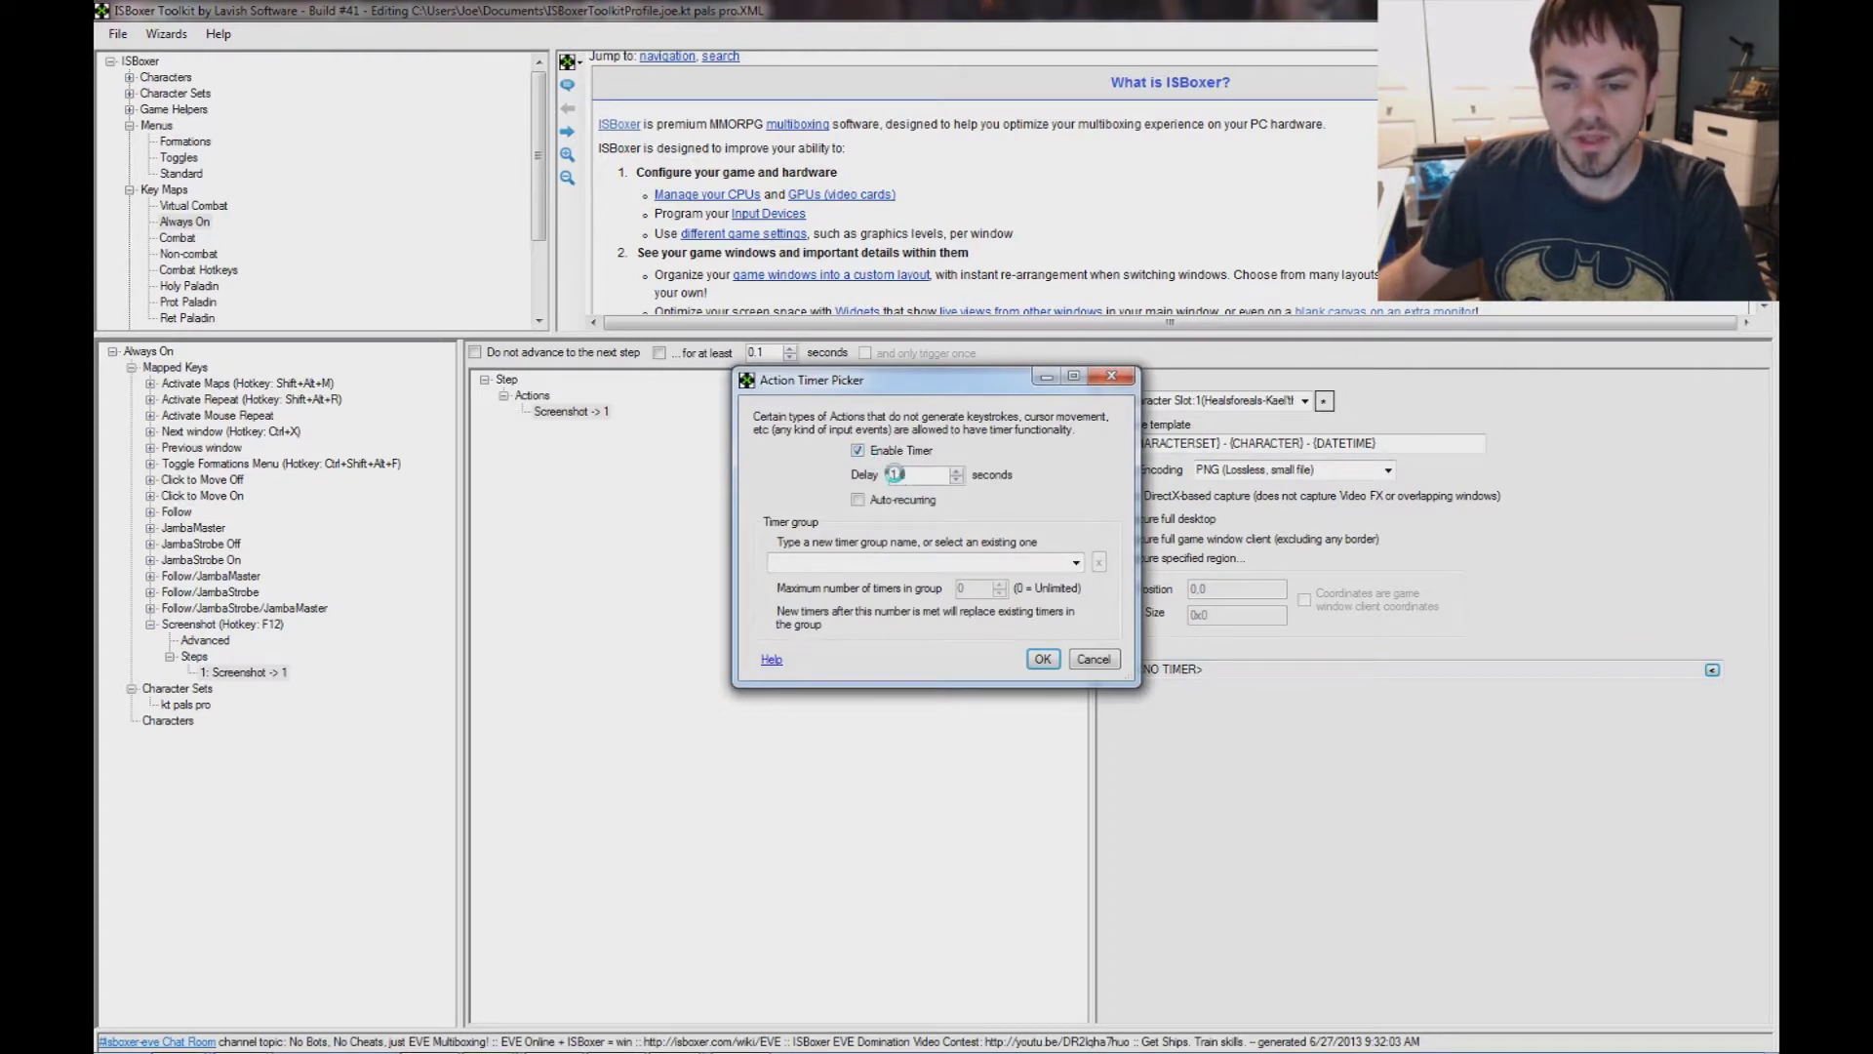
{"action": "type", "text": "5"}
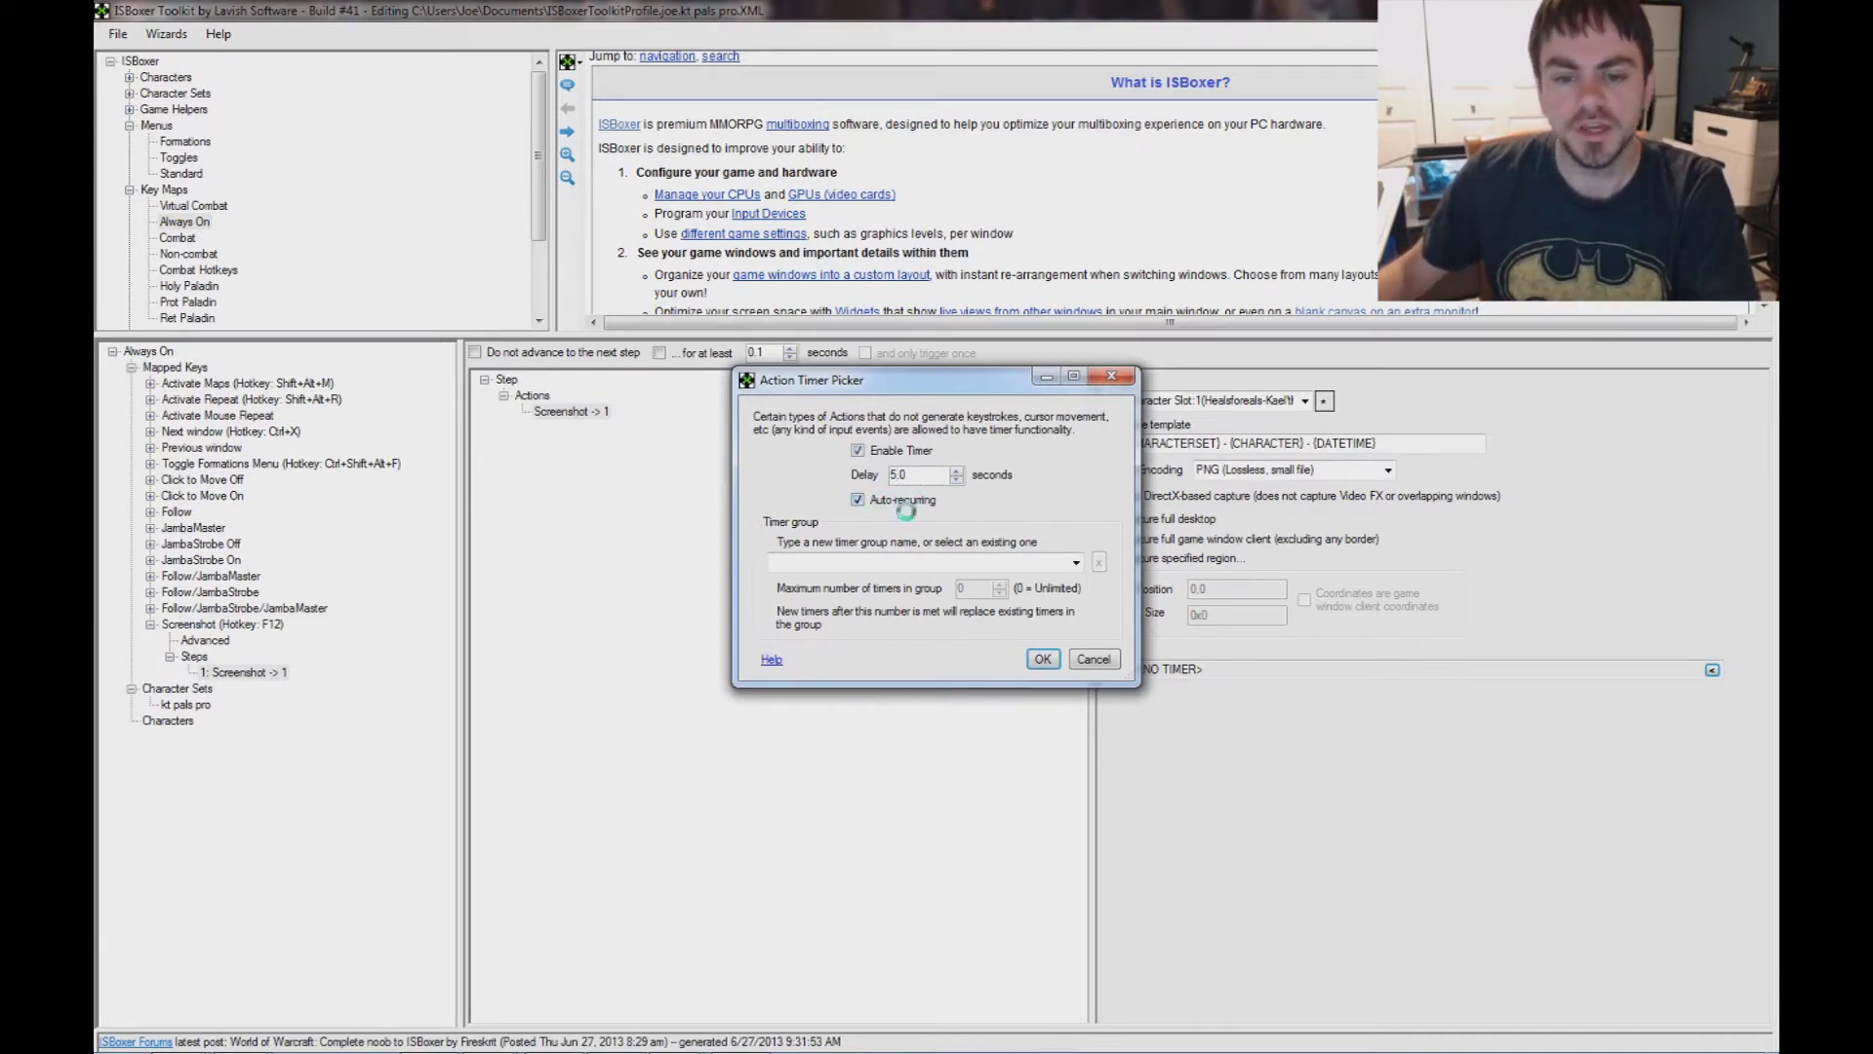
- Assign the timer to a new timer group named screenshot with a maximum of 1 timer, and accept the timer settings
{"action": "left_click", "coordinate": [1075, 563]}
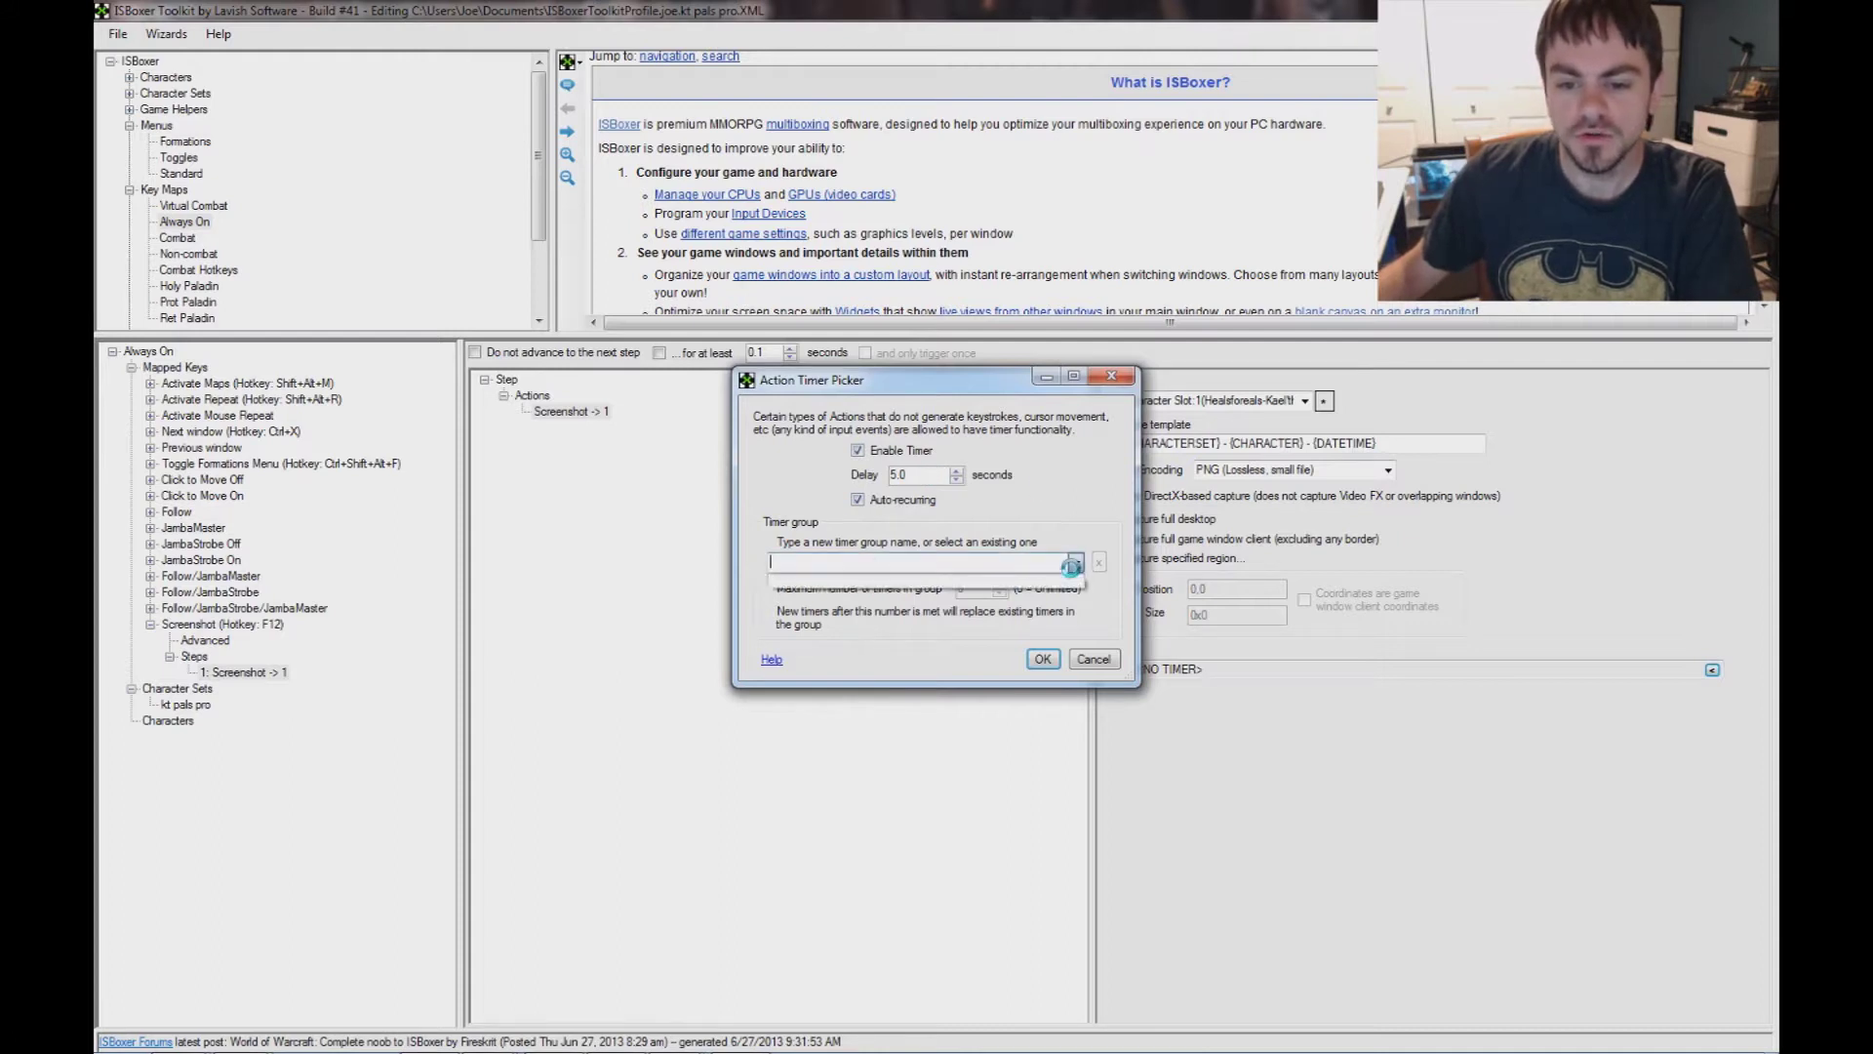
{"action": "left_click", "coordinate": [1071, 566]}
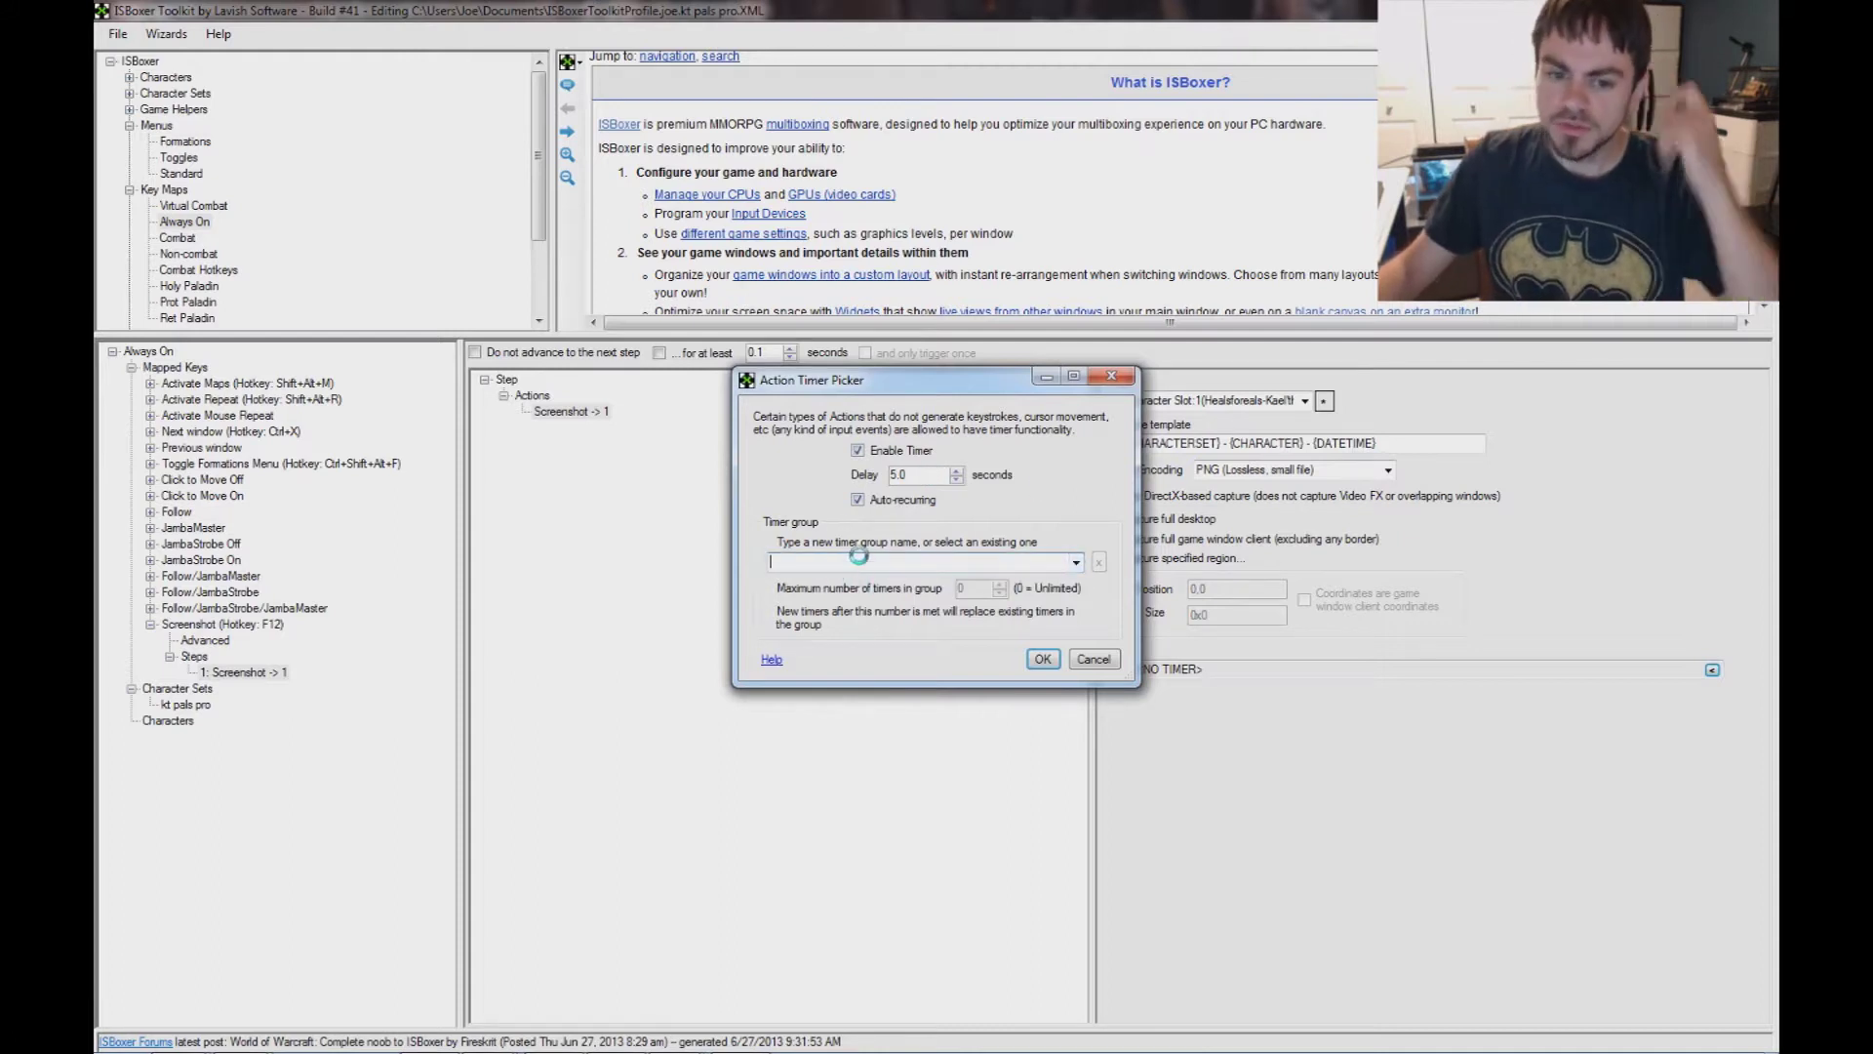
{"action": "type", "text": "screenshot"}
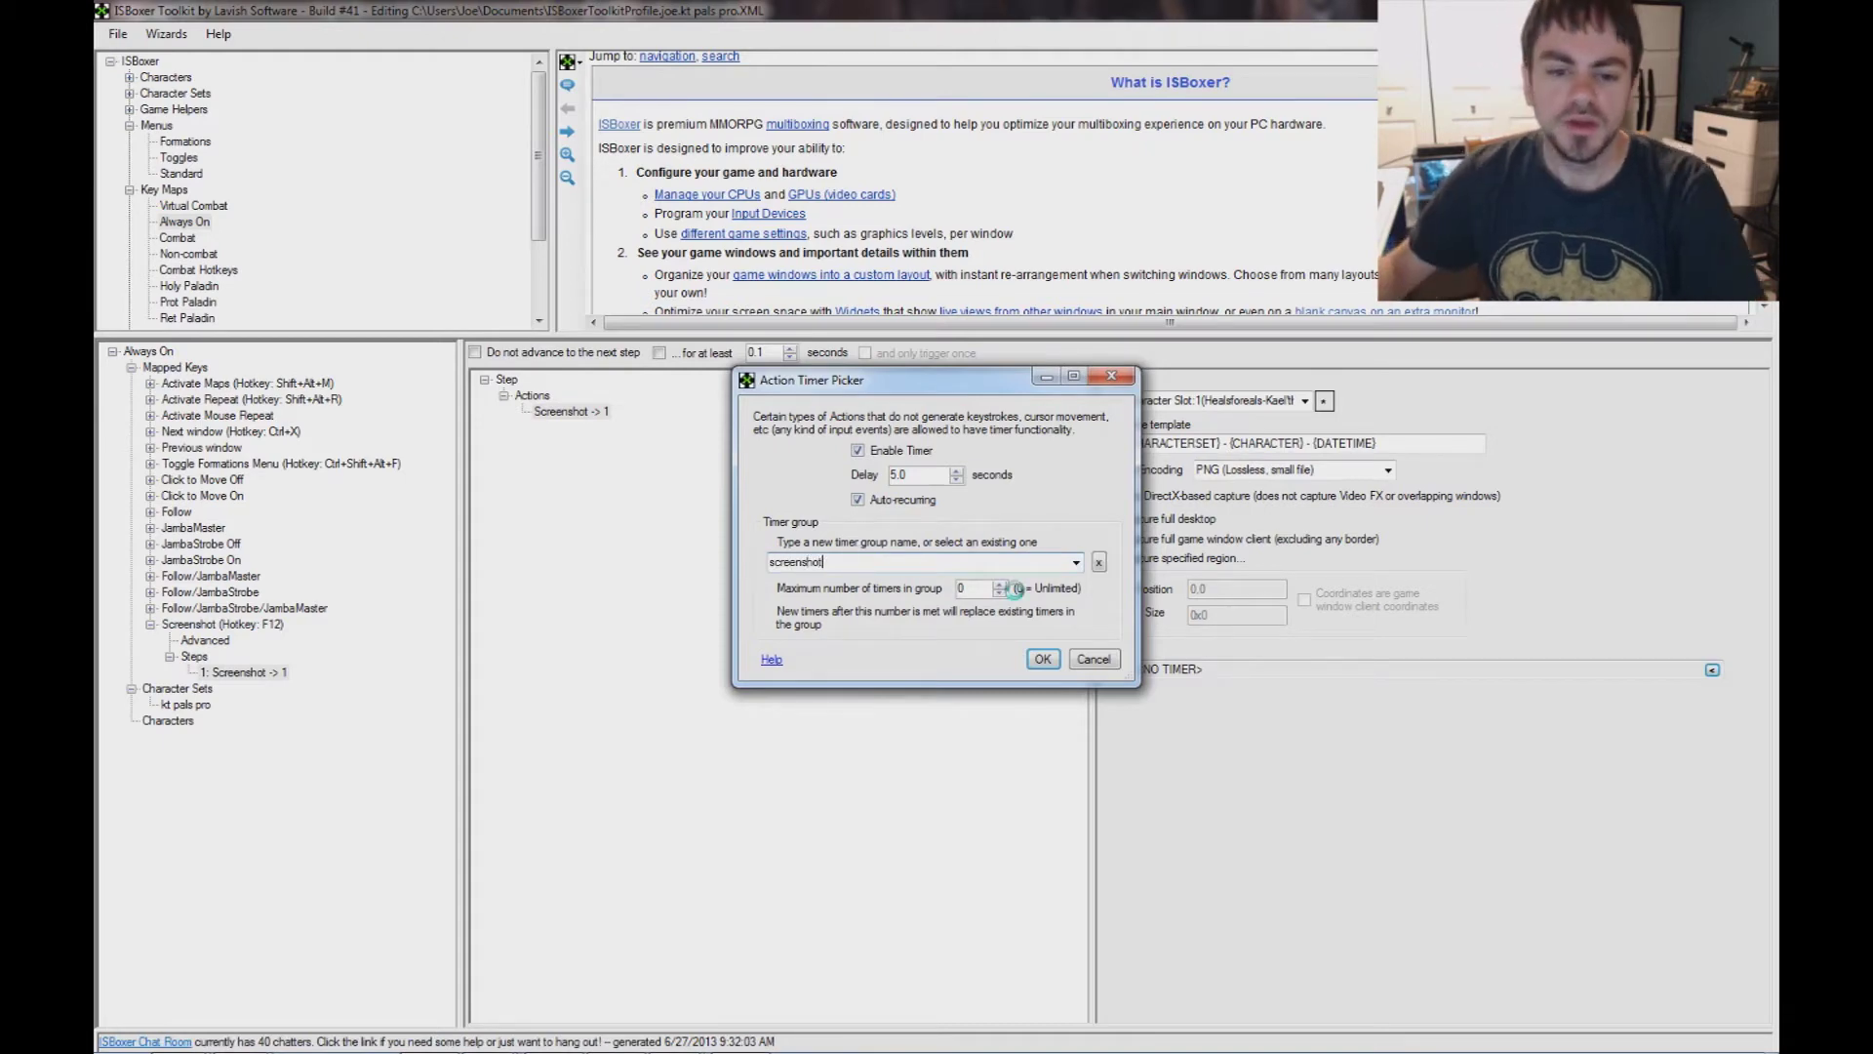
{"action": "key", "text": "Tab"}
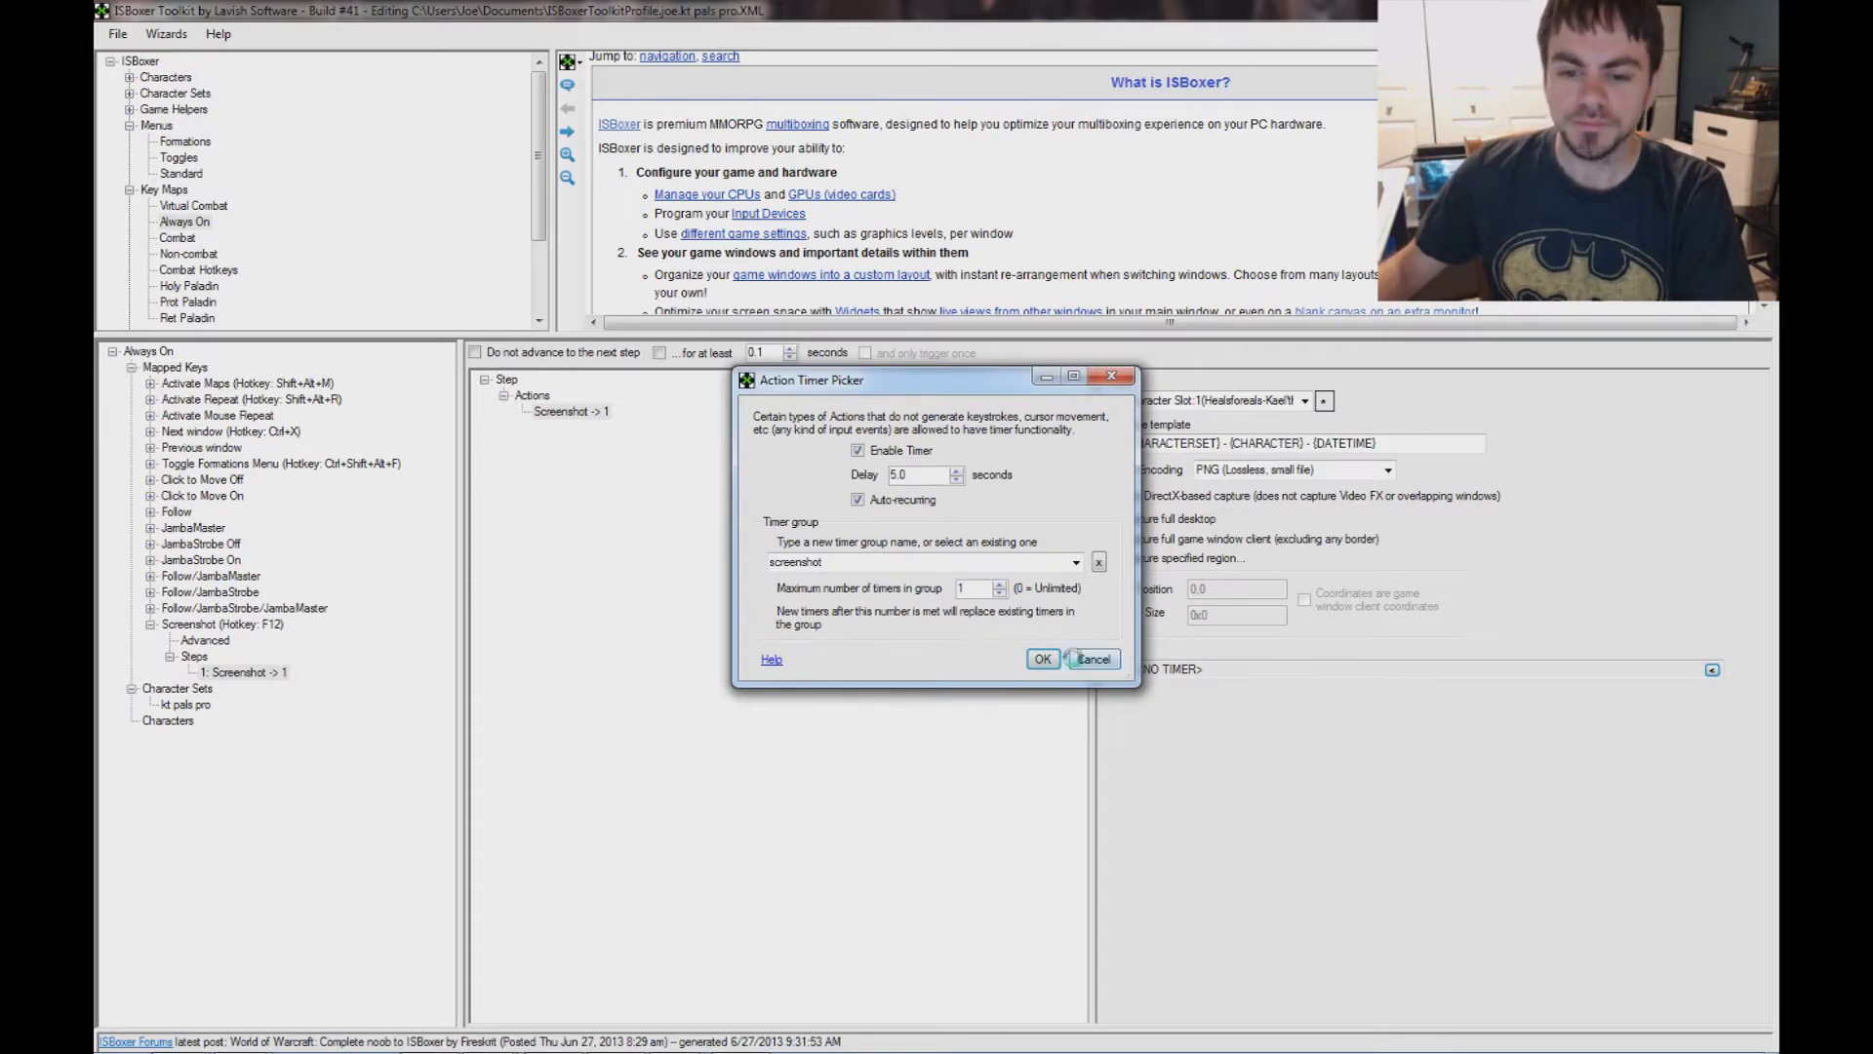
{"action": "left_click", "coordinate": [1042, 658]}
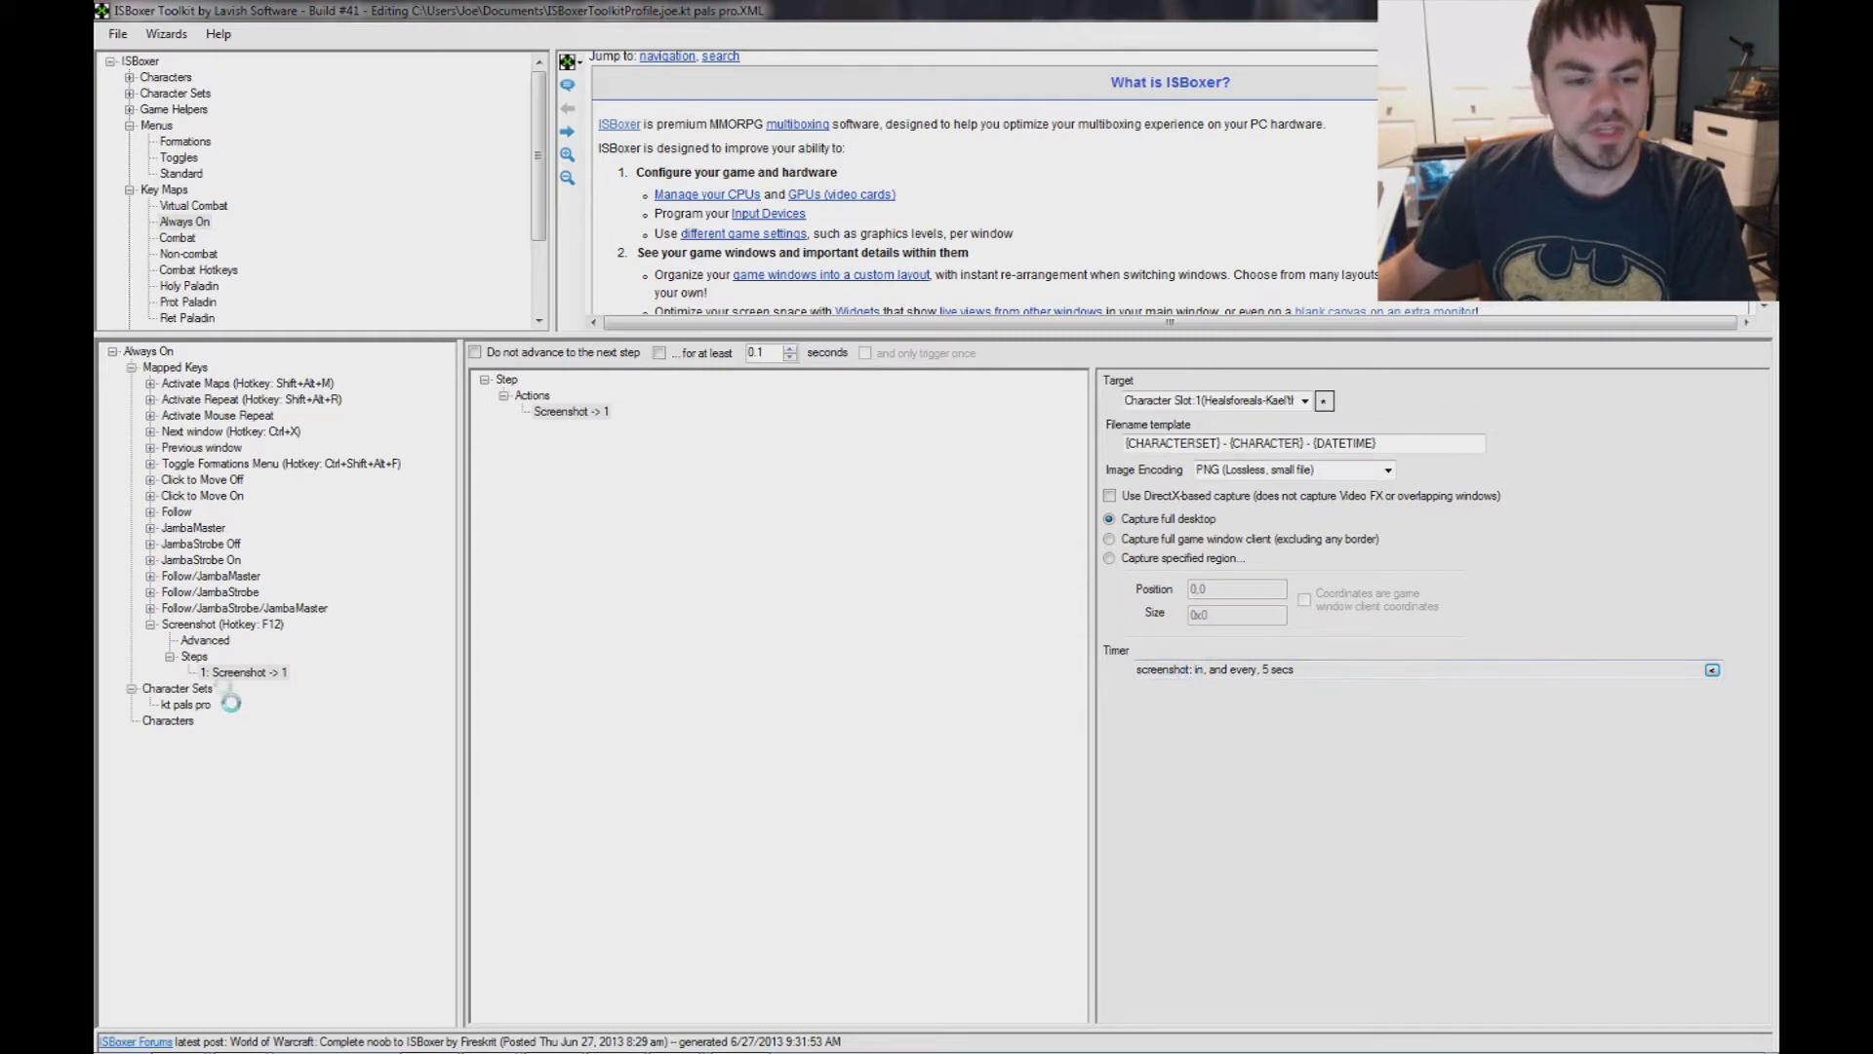
- Add a second step to the Screenshot mapped key and give it a new Timer Group action
{"action": "left_click", "coordinate": [194, 654]}
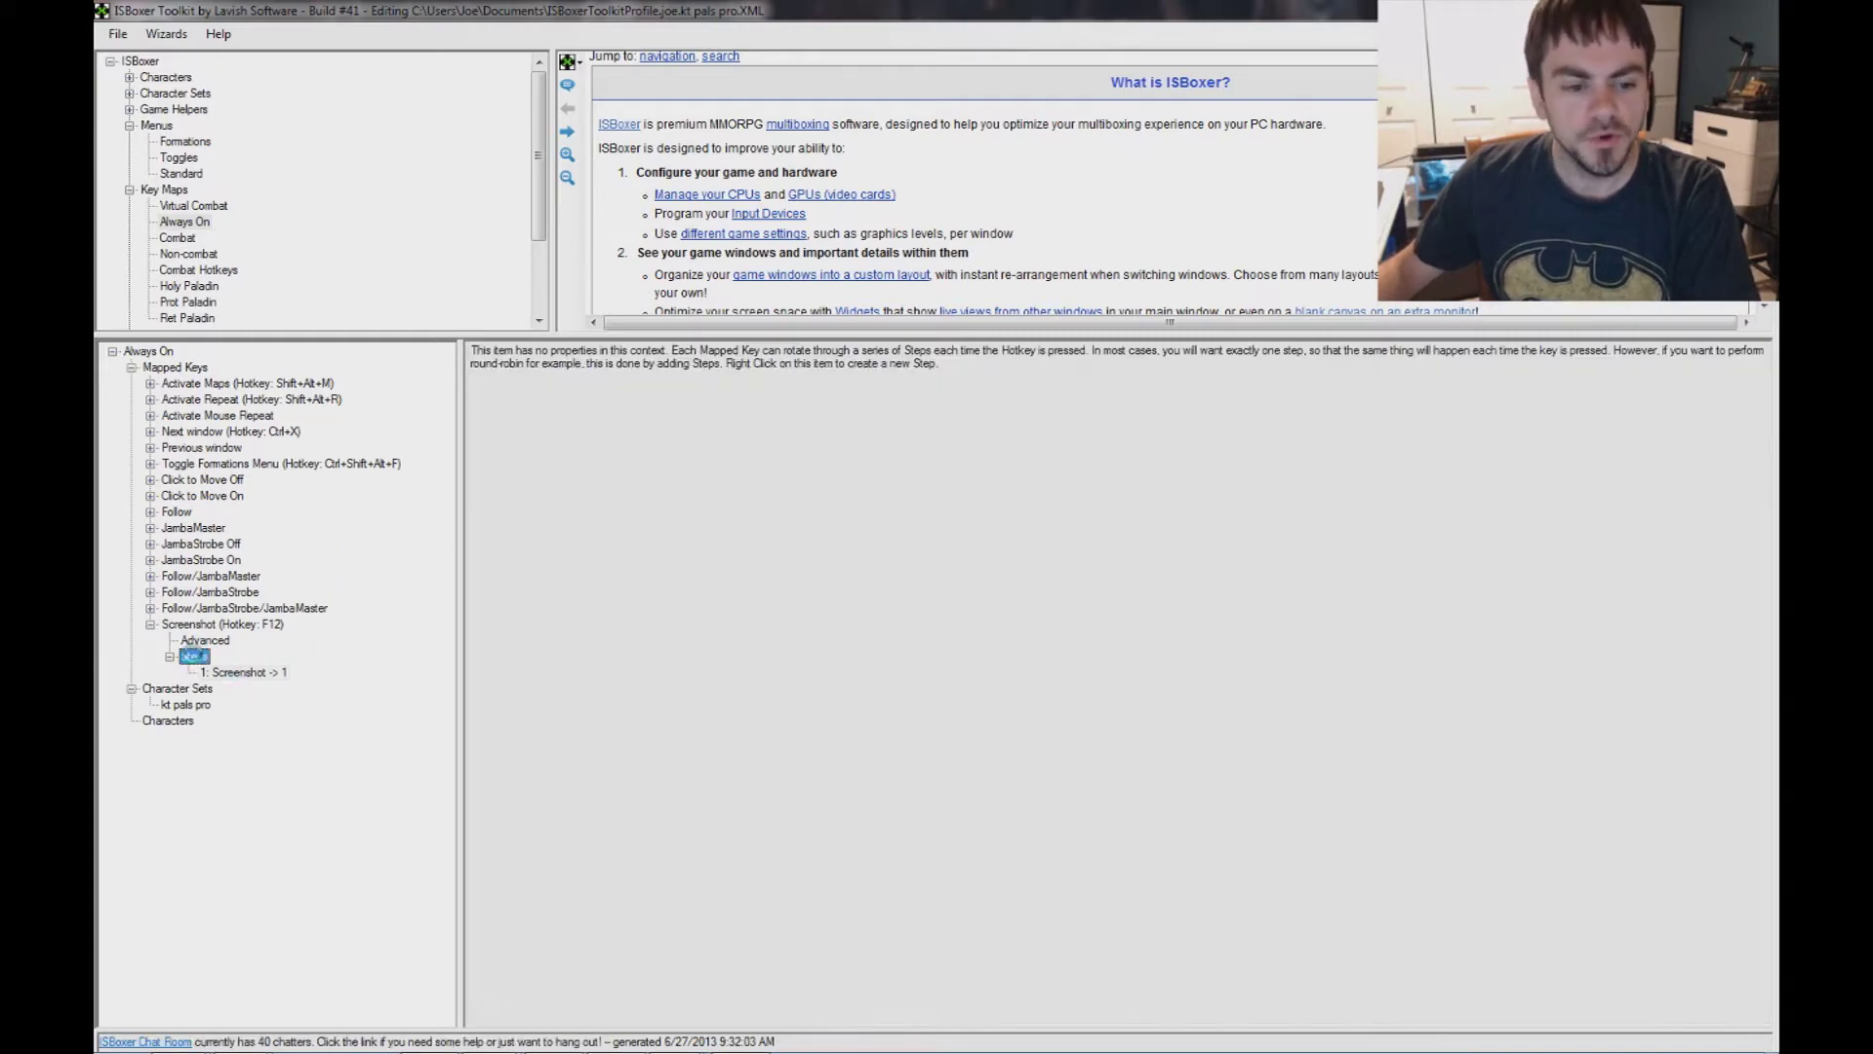
{"action": "right_click", "coordinate": [194, 654]}
{"action": "left_click", "coordinate": [245, 664]}
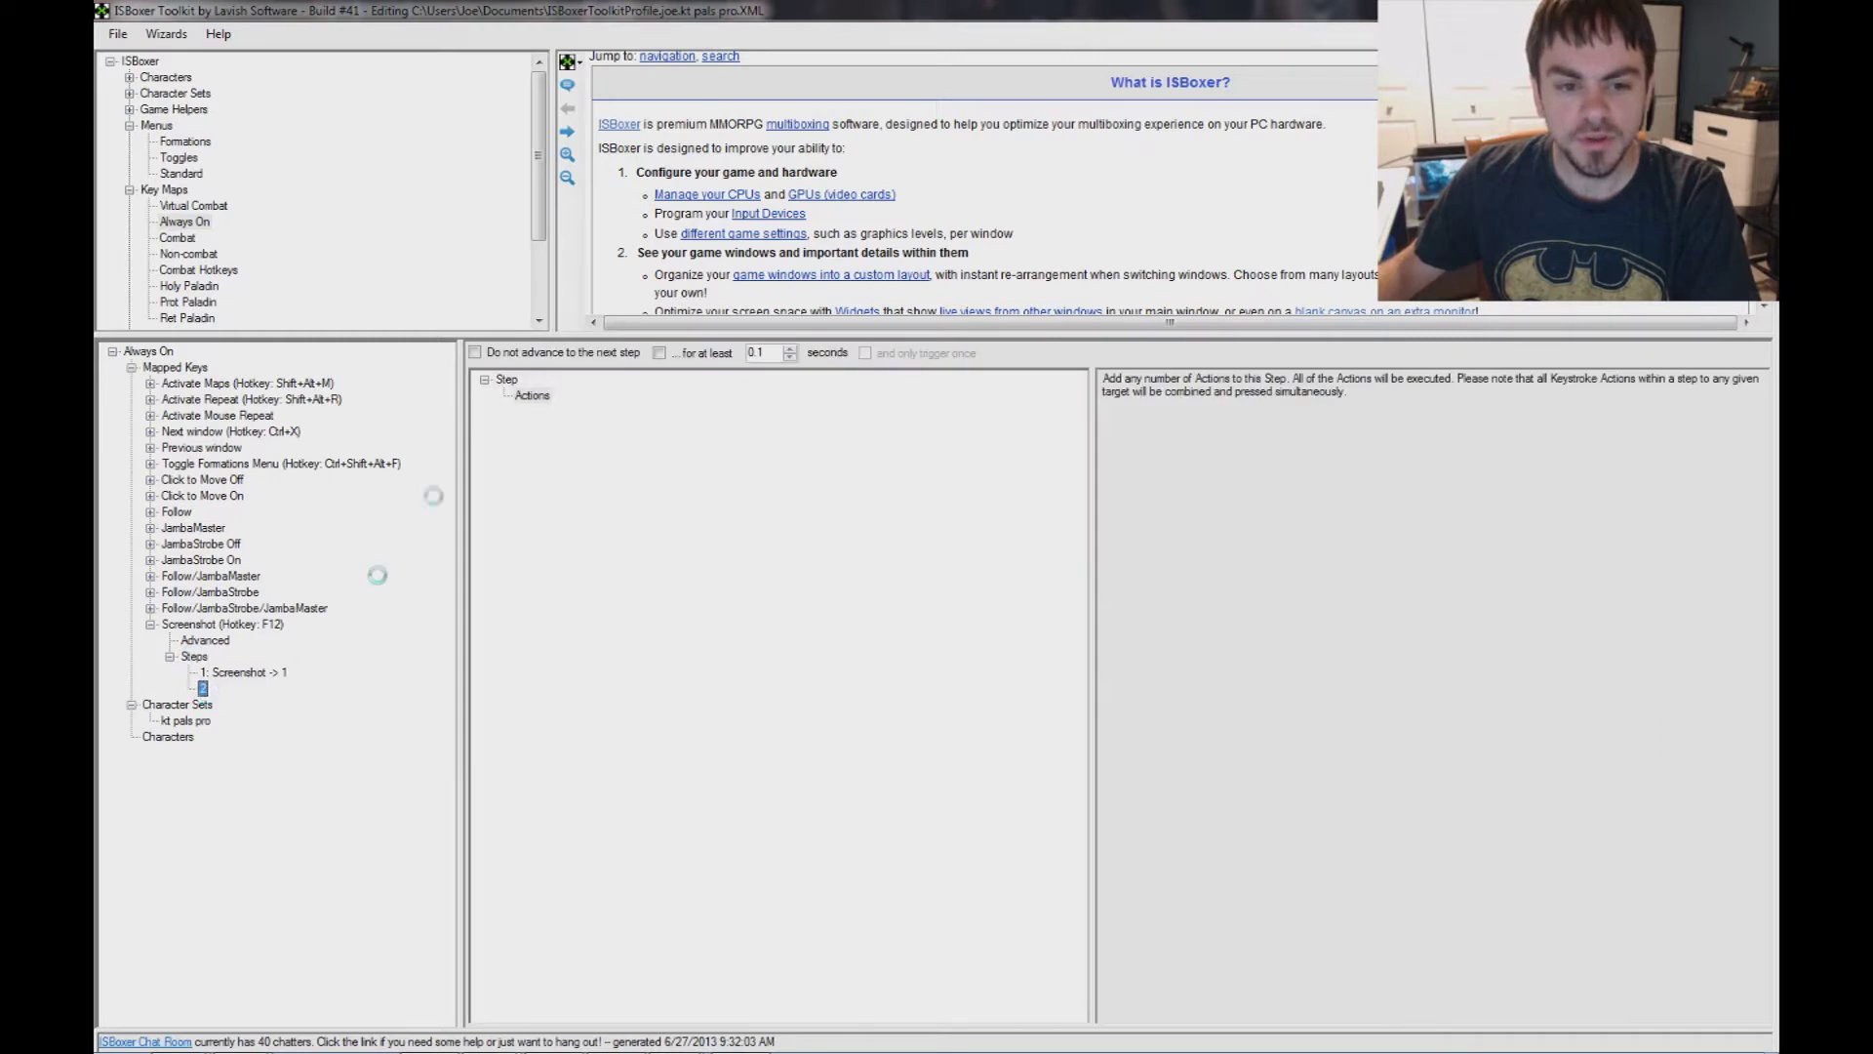
{"action": "right_click", "coordinate": [528, 395]}
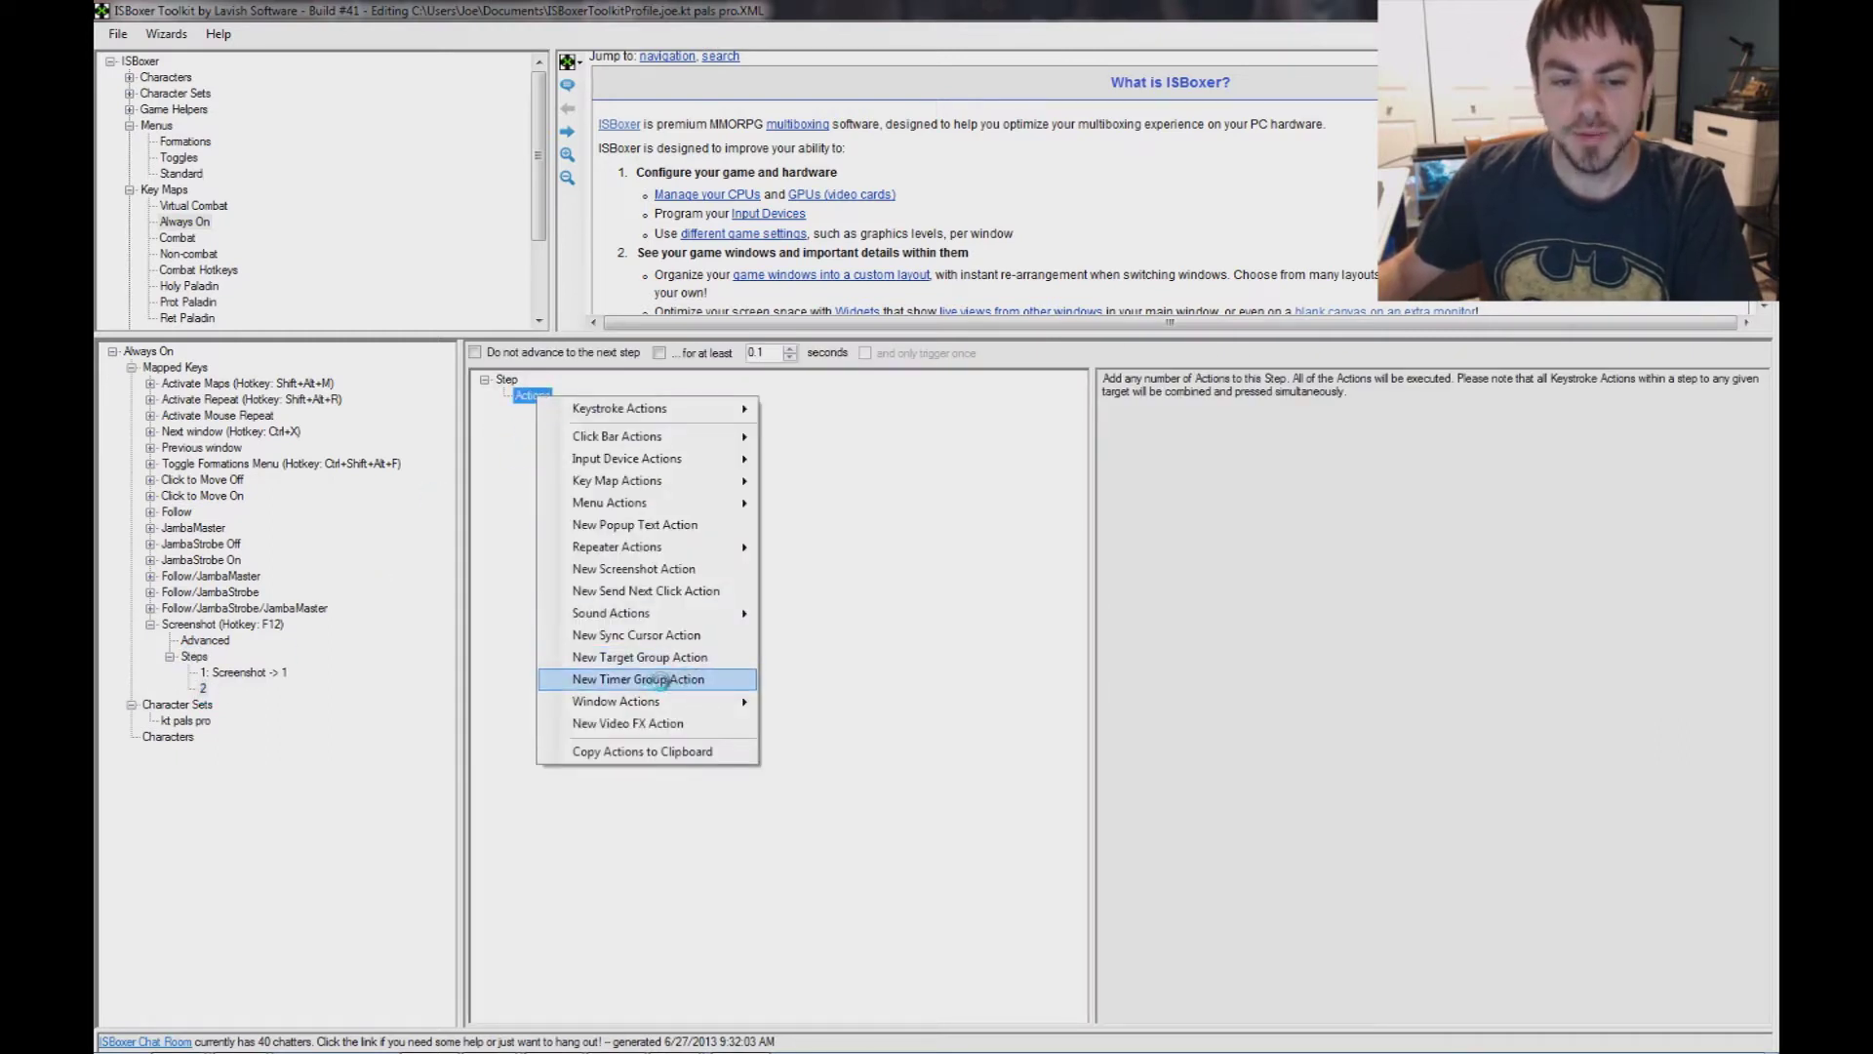
{"action": "left_click", "coordinate": [661, 679]}
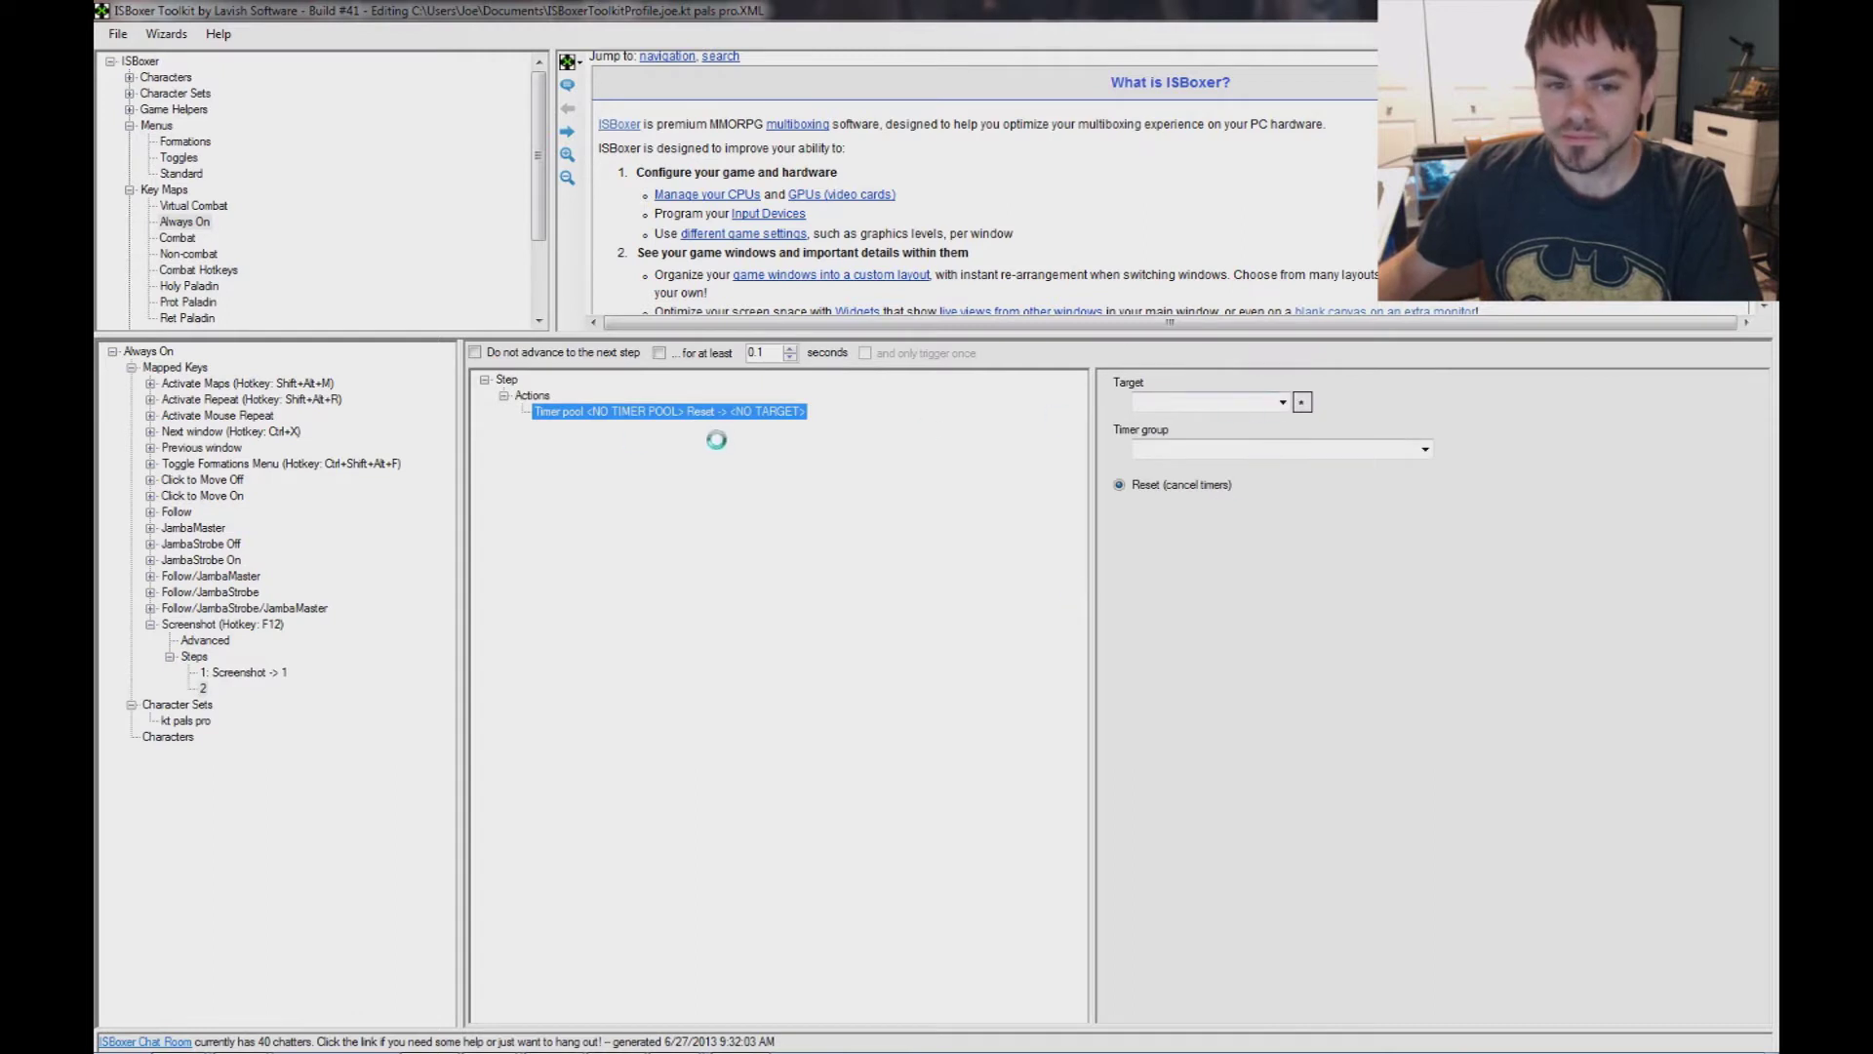
- Make the timer group action reset the screenshot timer group on Character Slot 1, and return to the first step
{"action": "left_click", "coordinate": [1282, 402]}
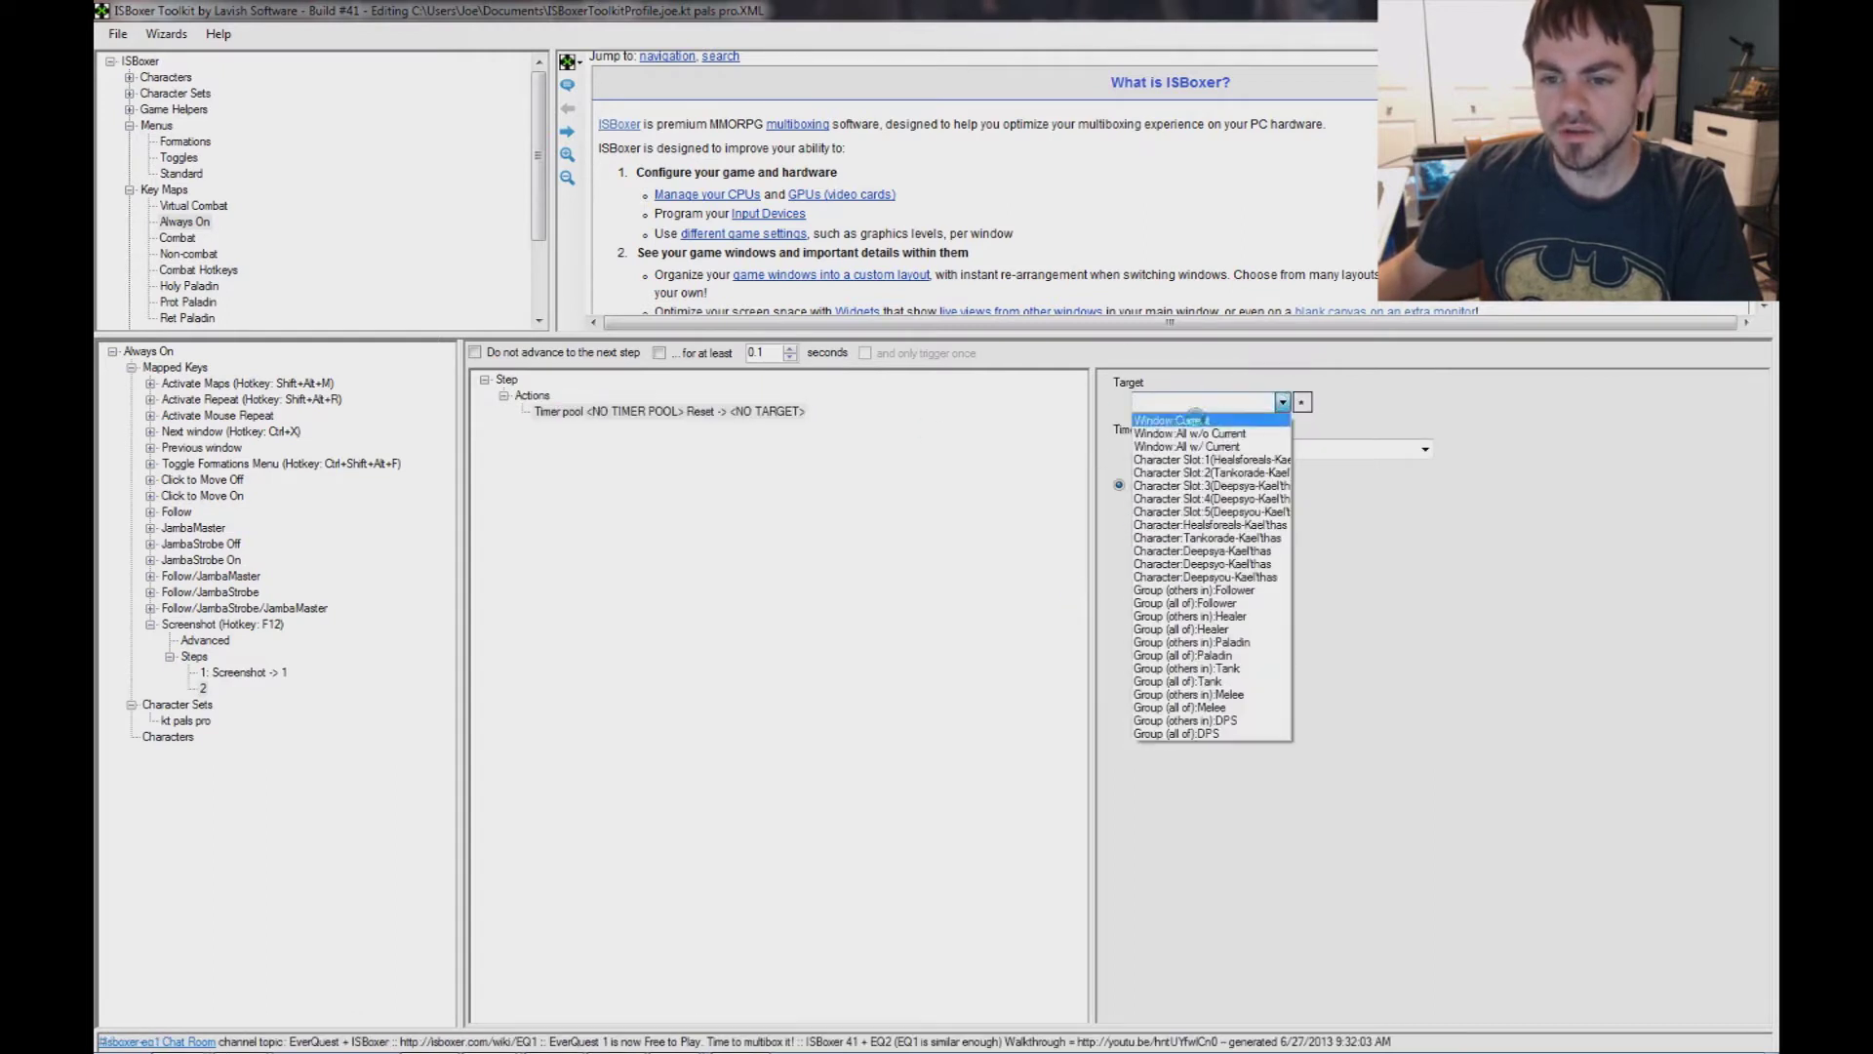
{"action": "left_click", "coordinate": [1200, 459]}
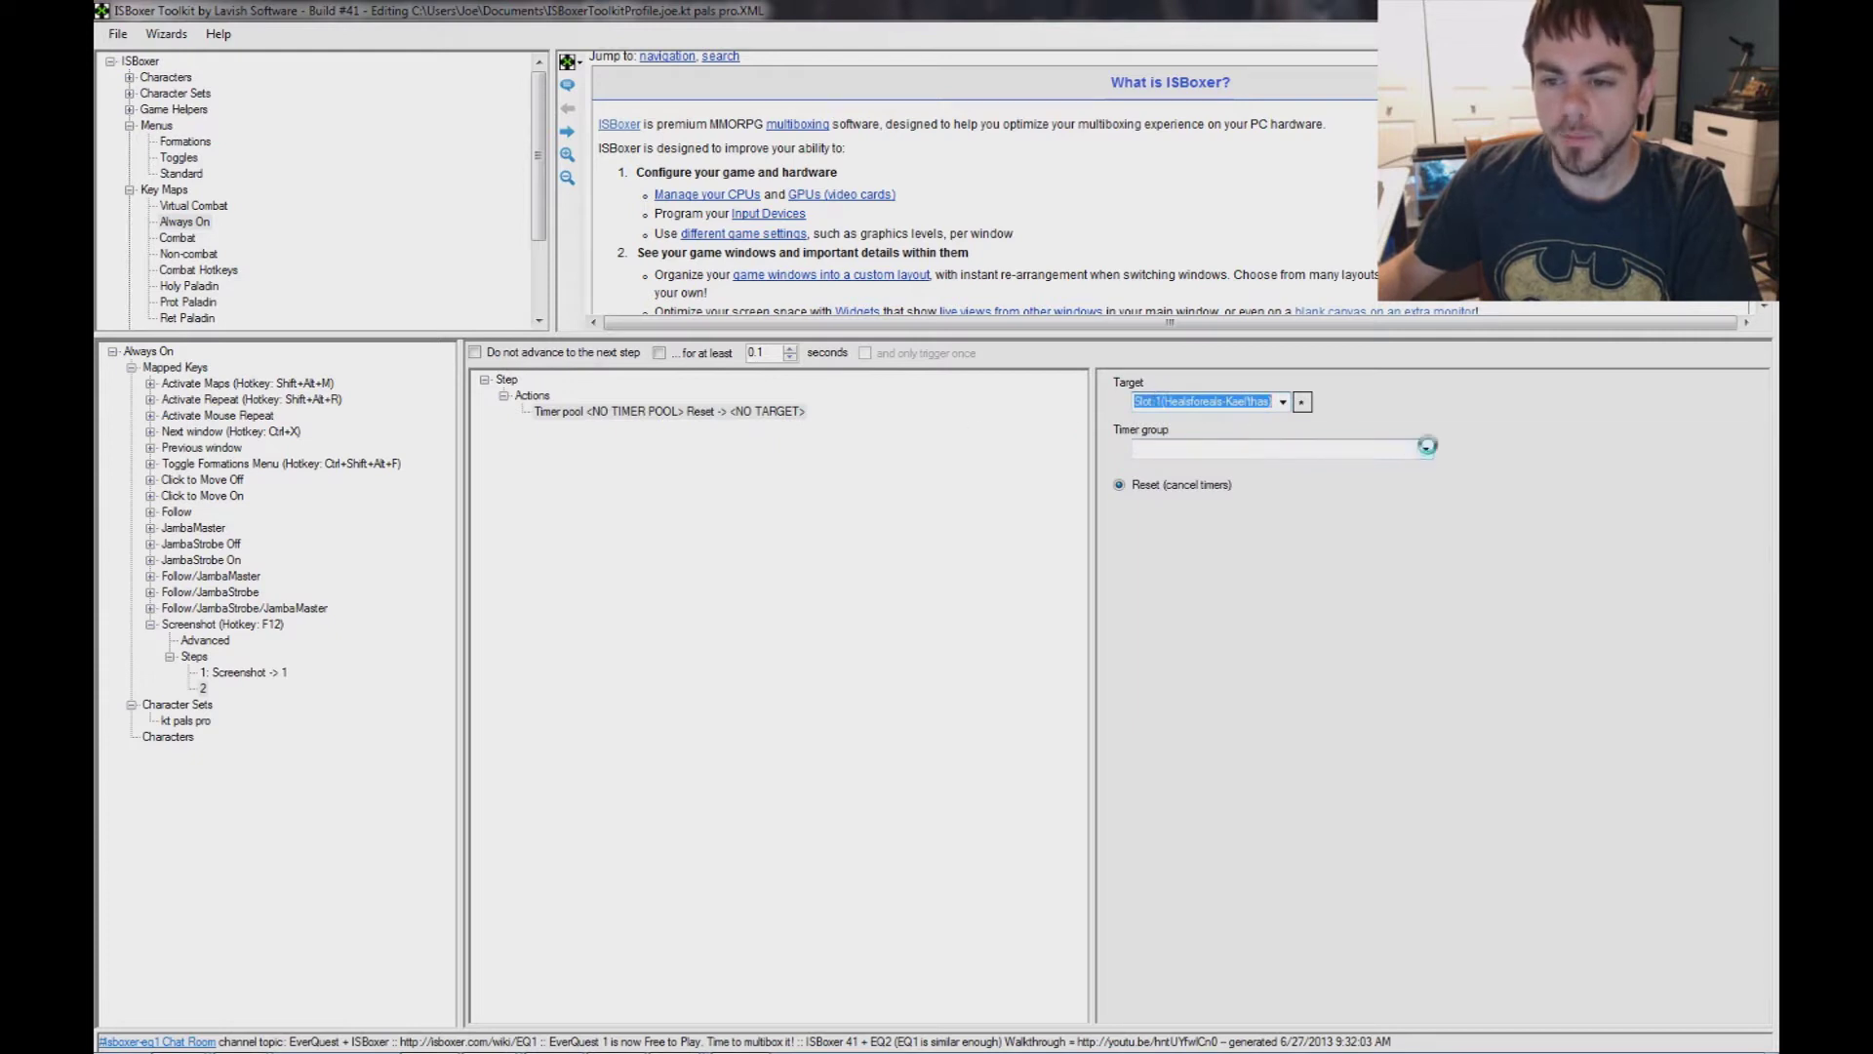
{"action": "left_click", "coordinate": [1425, 448]}
{"action": "left_click", "coordinate": [1178, 468]}
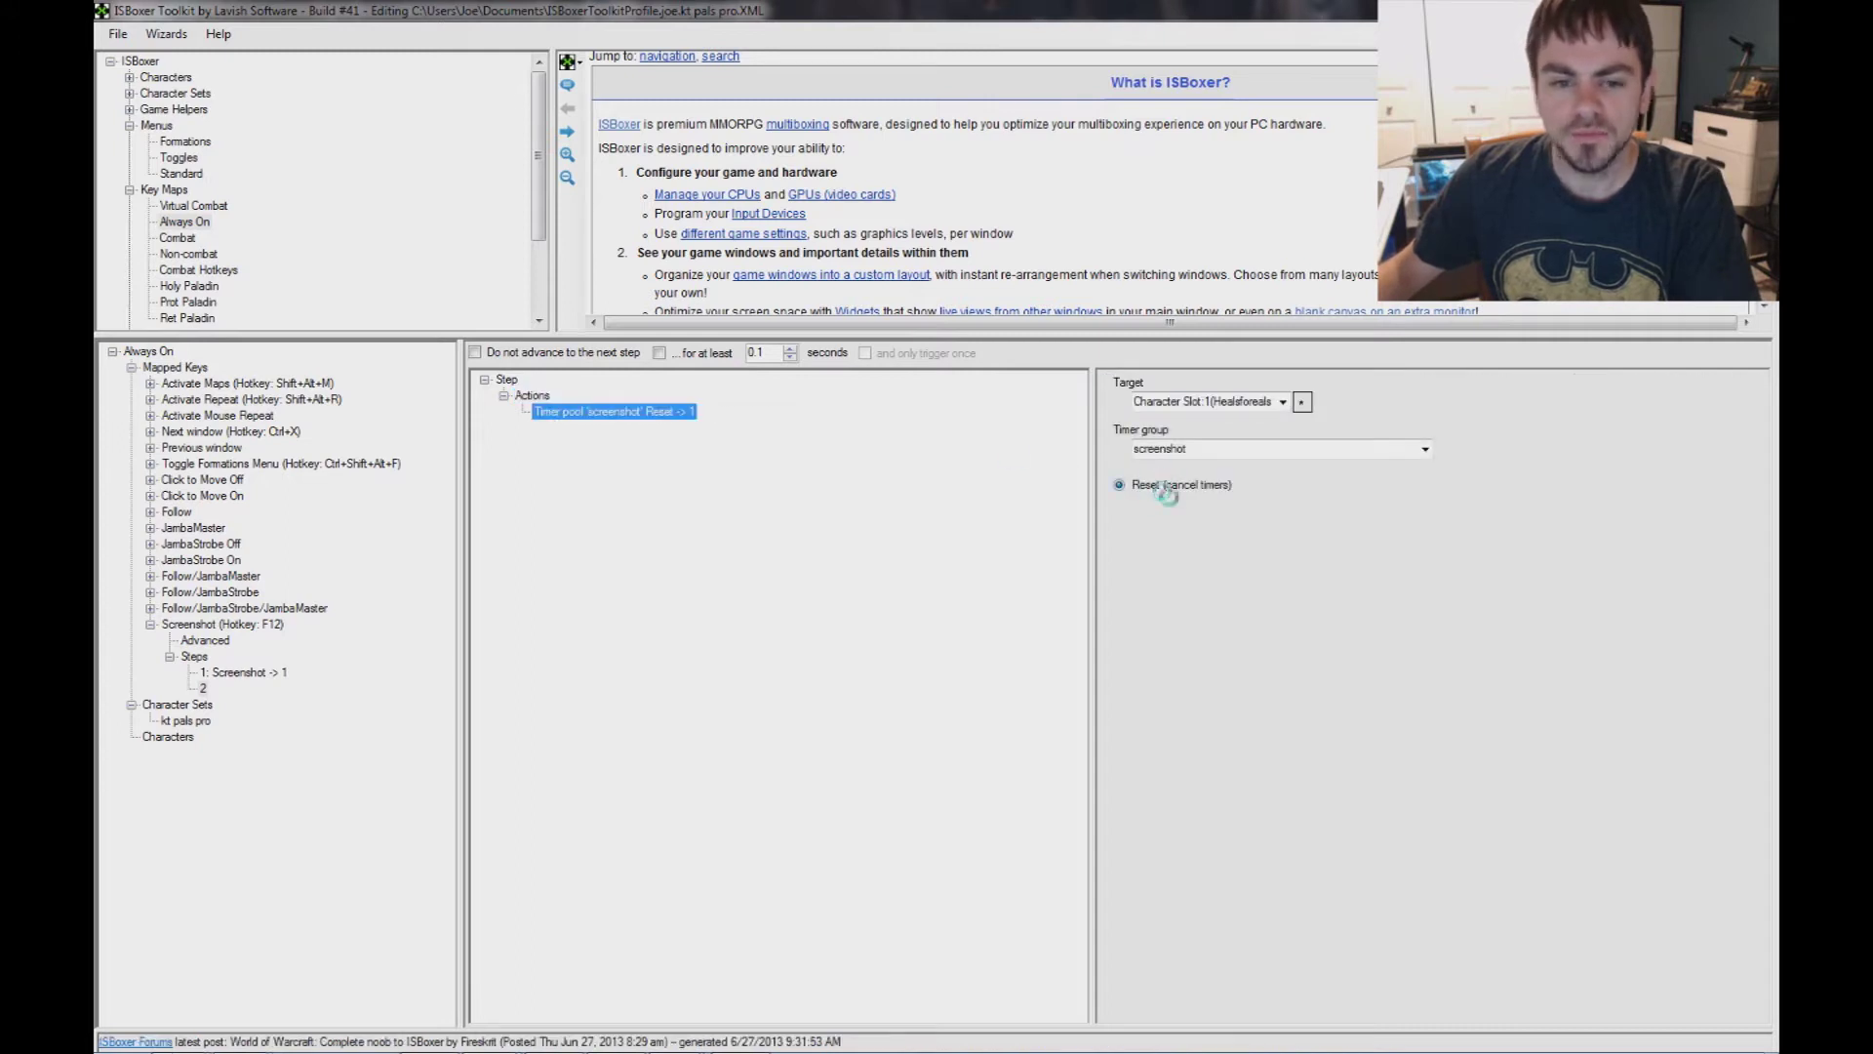
{"action": "left_click", "coordinate": [232, 674]}
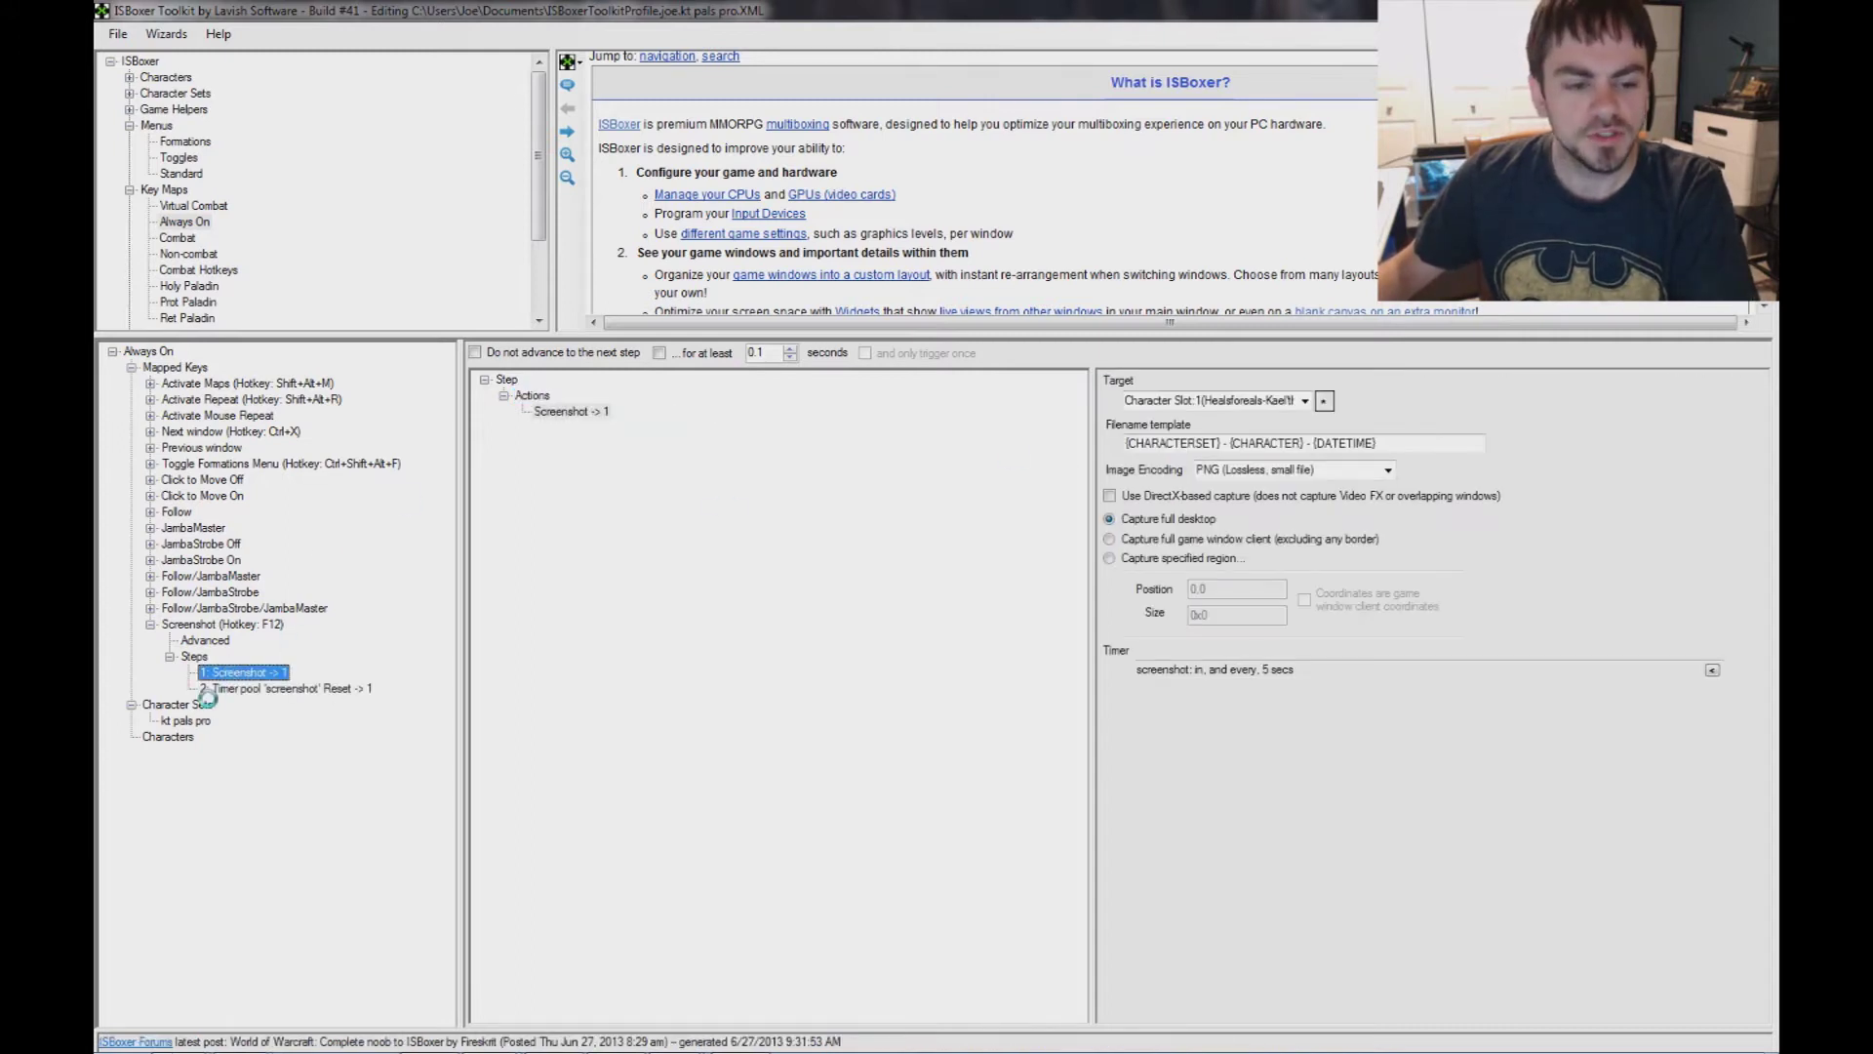
- Add a new Popup Text action to step 1 of the Screenshot mapped key
{"action": "left_click", "coordinate": [212, 689]}
{"action": "left_click", "coordinate": [222, 669]}
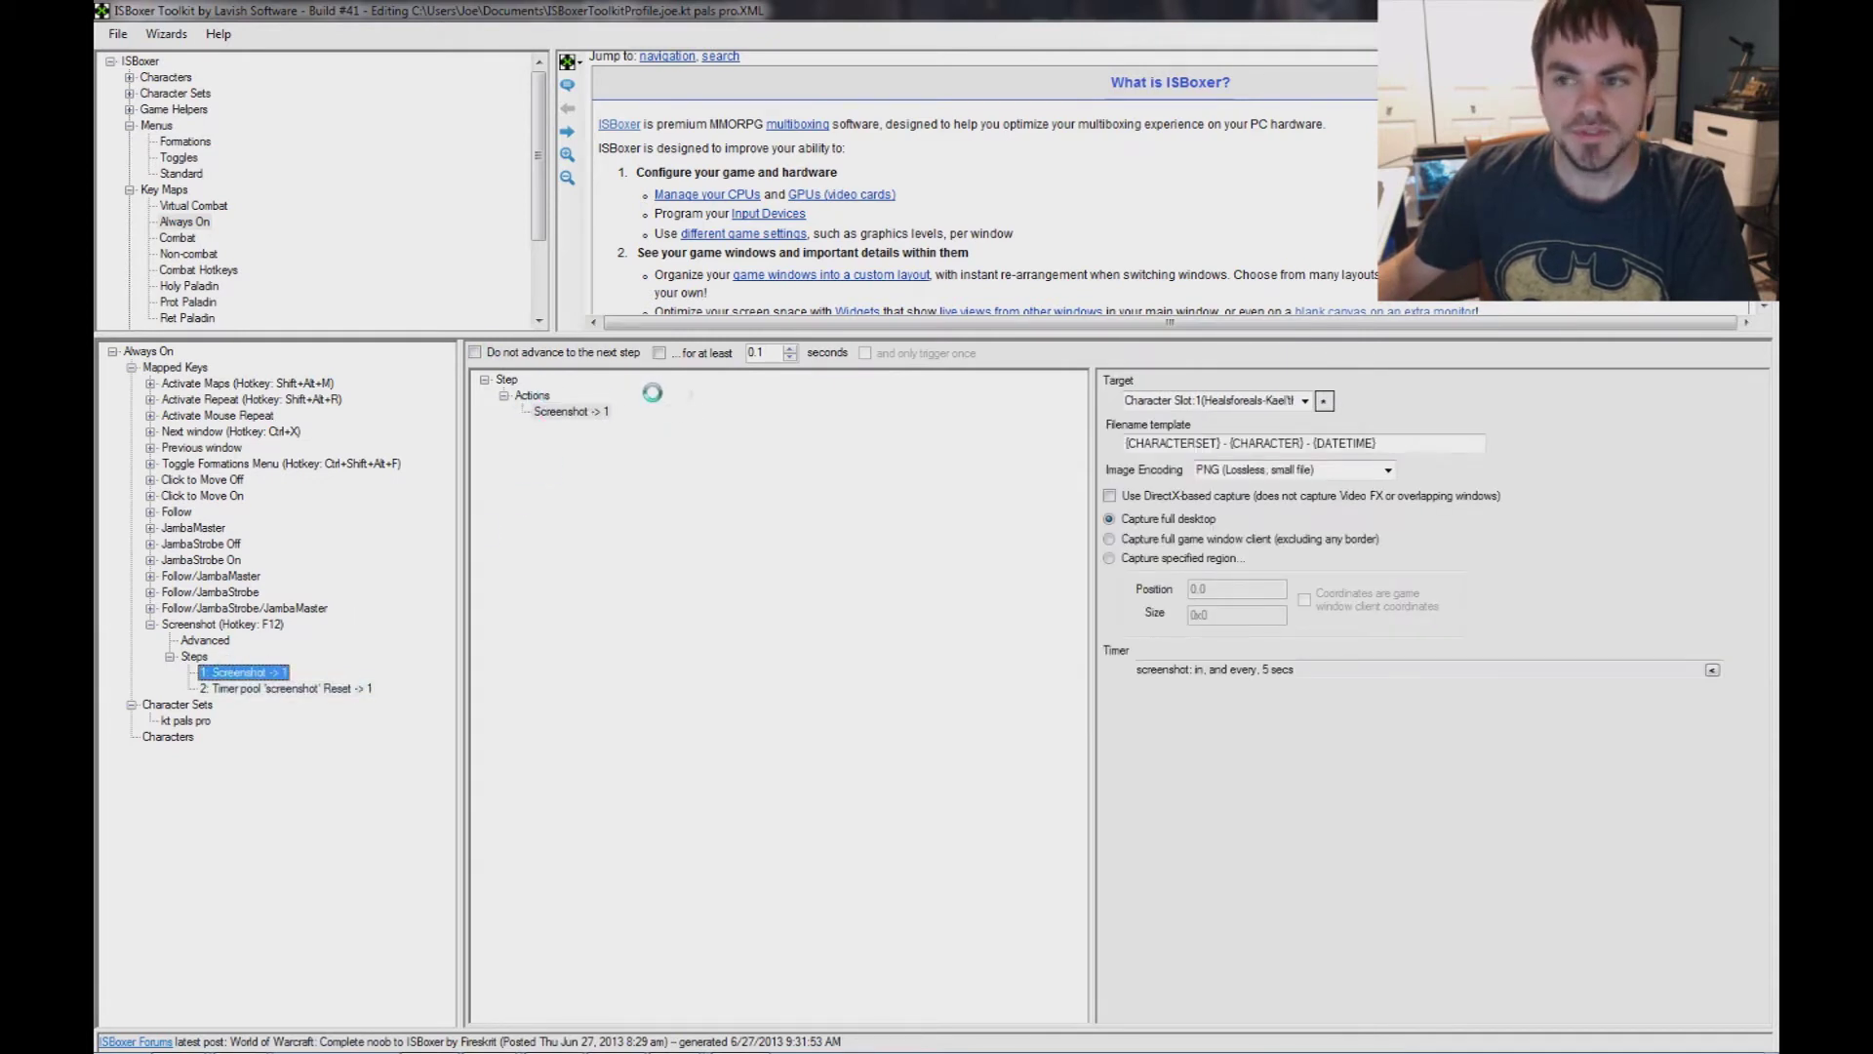
{"action": "right_click", "coordinate": [532, 394]}
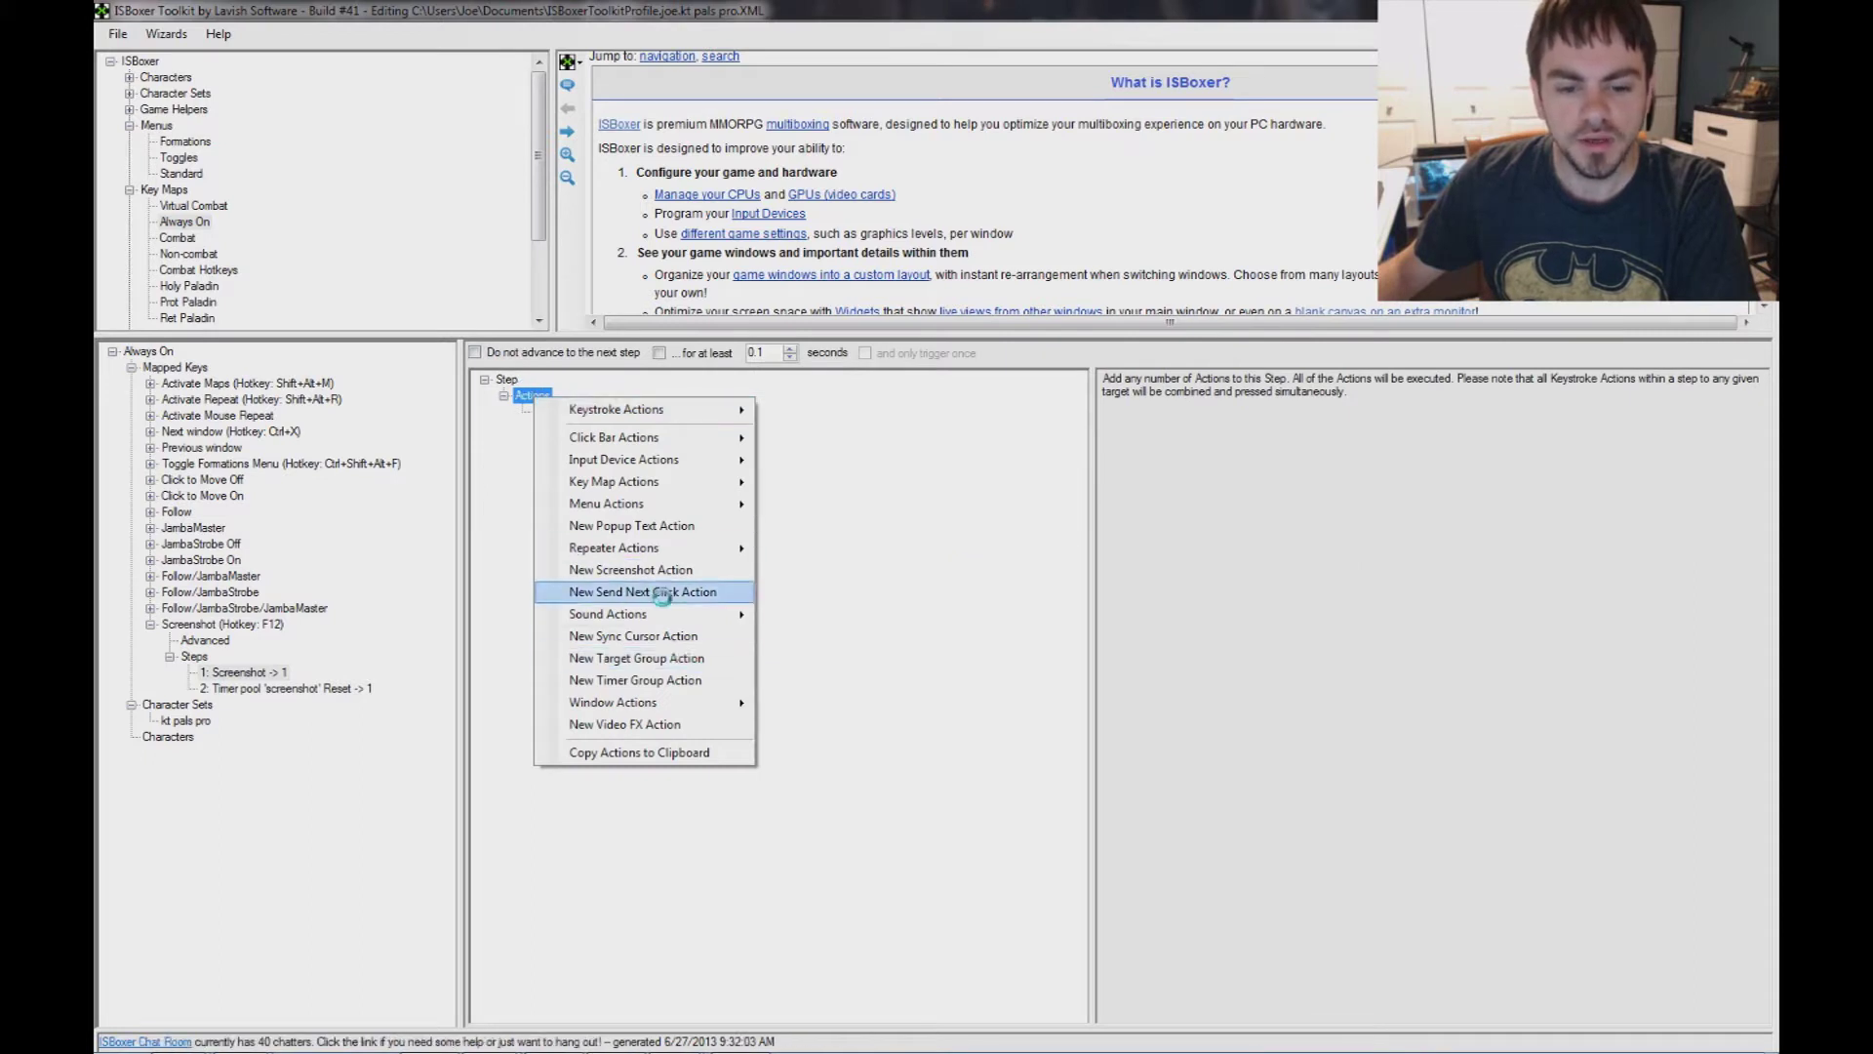
{"action": "left_click", "coordinate": [680, 526]}
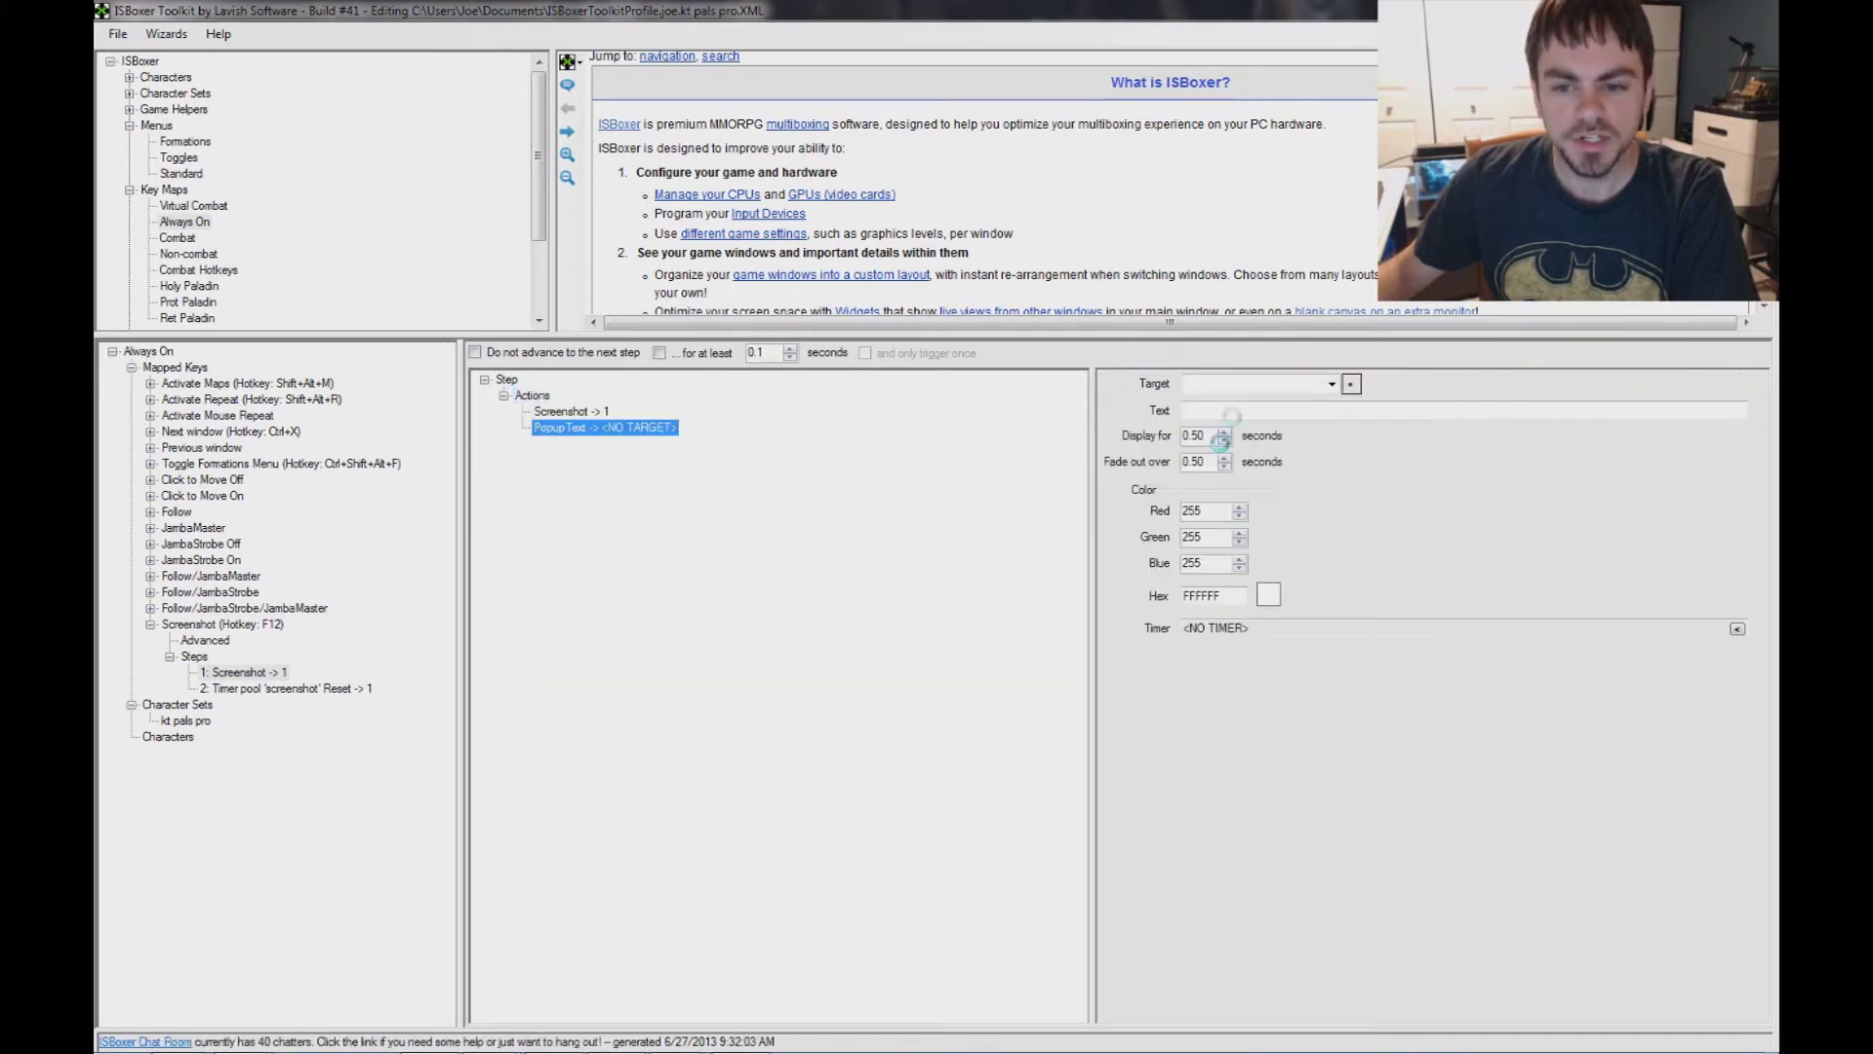
- Set step 1's popup text to target Window:Current and display Screenshots ON
{"action": "left_click", "coordinate": [1316, 391]}
{"action": "left_click", "coordinate": [1238, 402]}
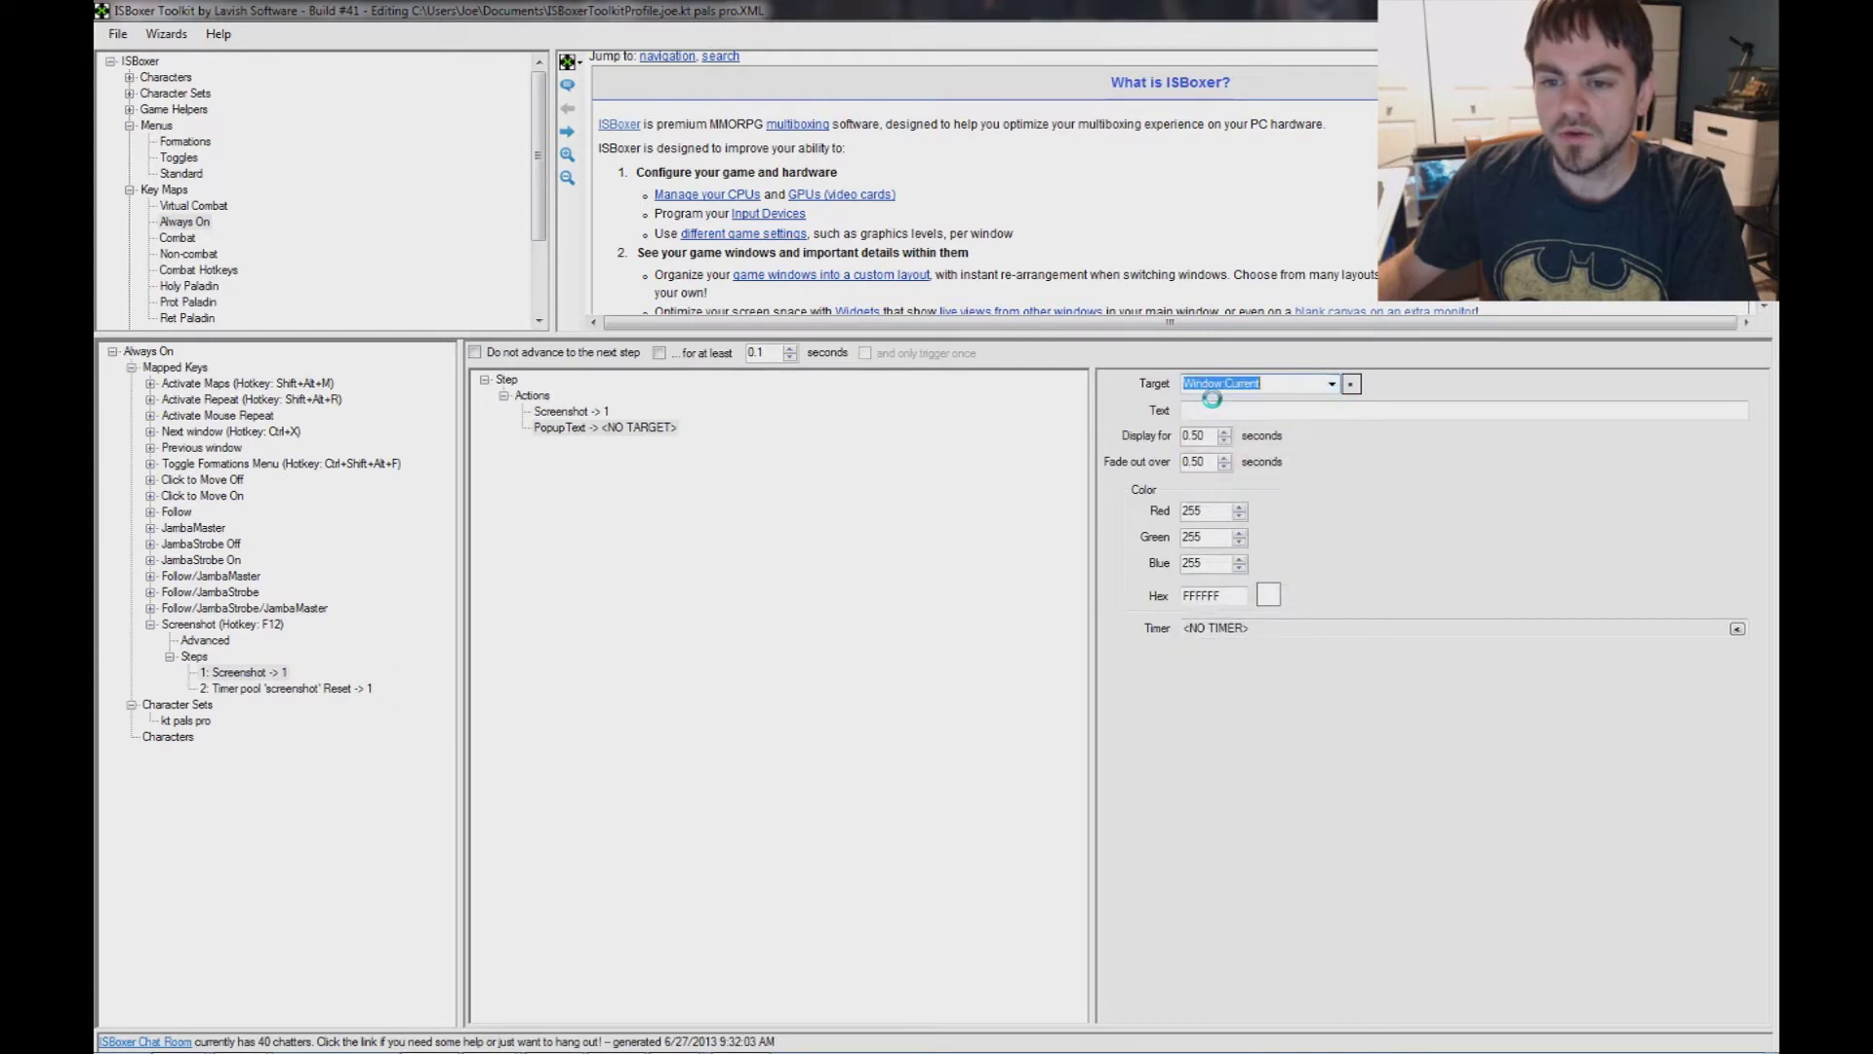
{"action": "left_click", "coordinate": [1238, 408]}
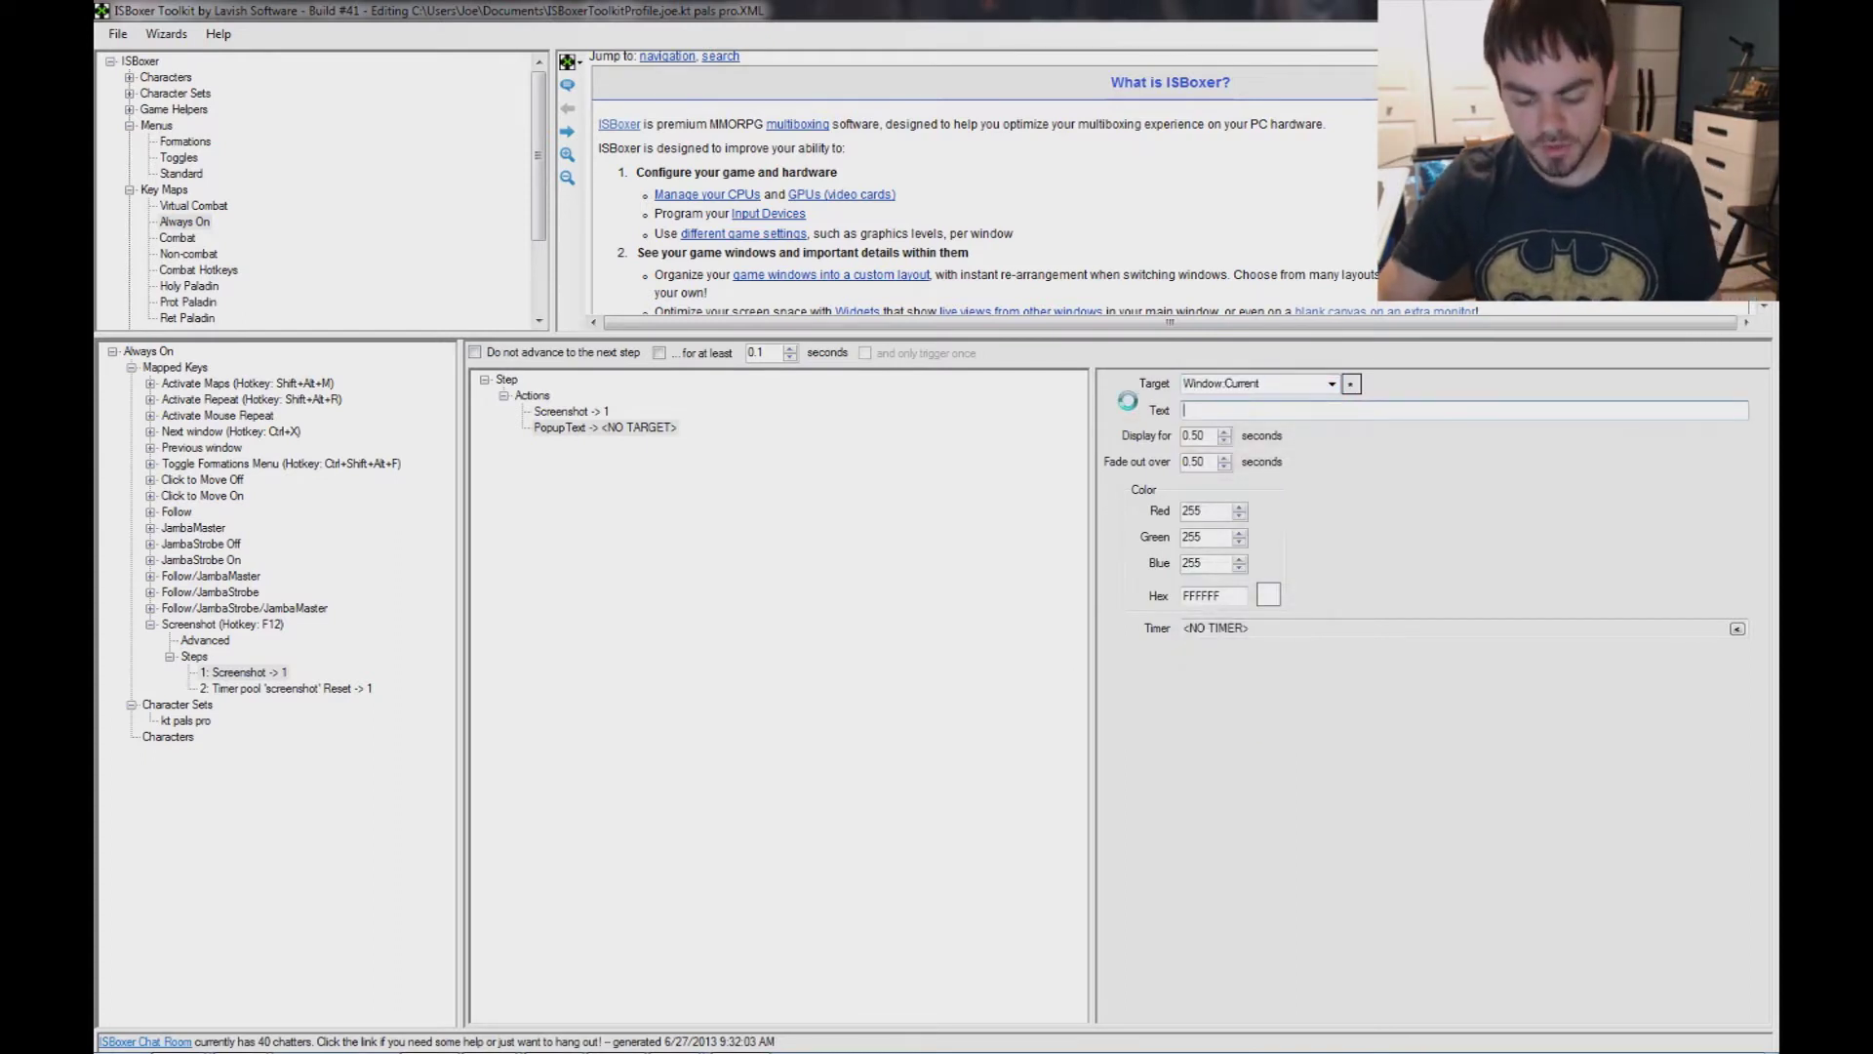
{"action": "type", "text": "Pcreenshots ON"}
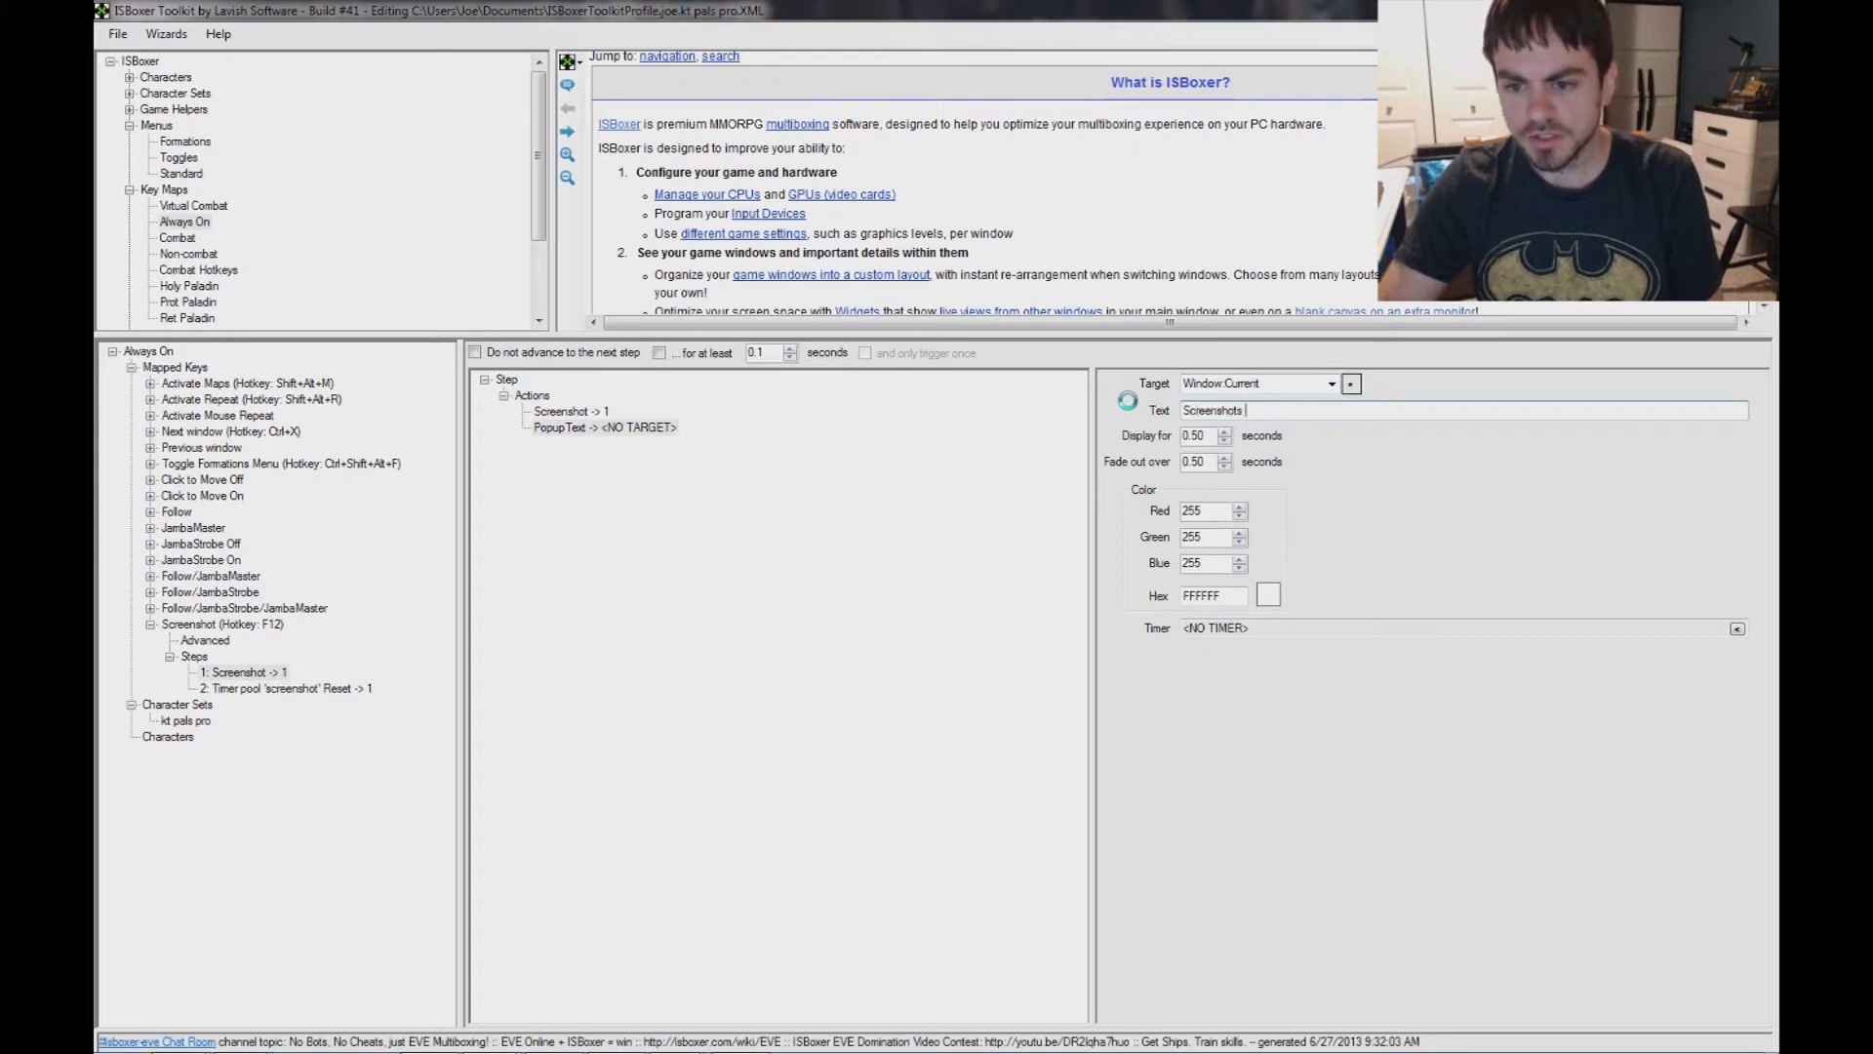
{"action": "left_click", "coordinate": [571, 411]}
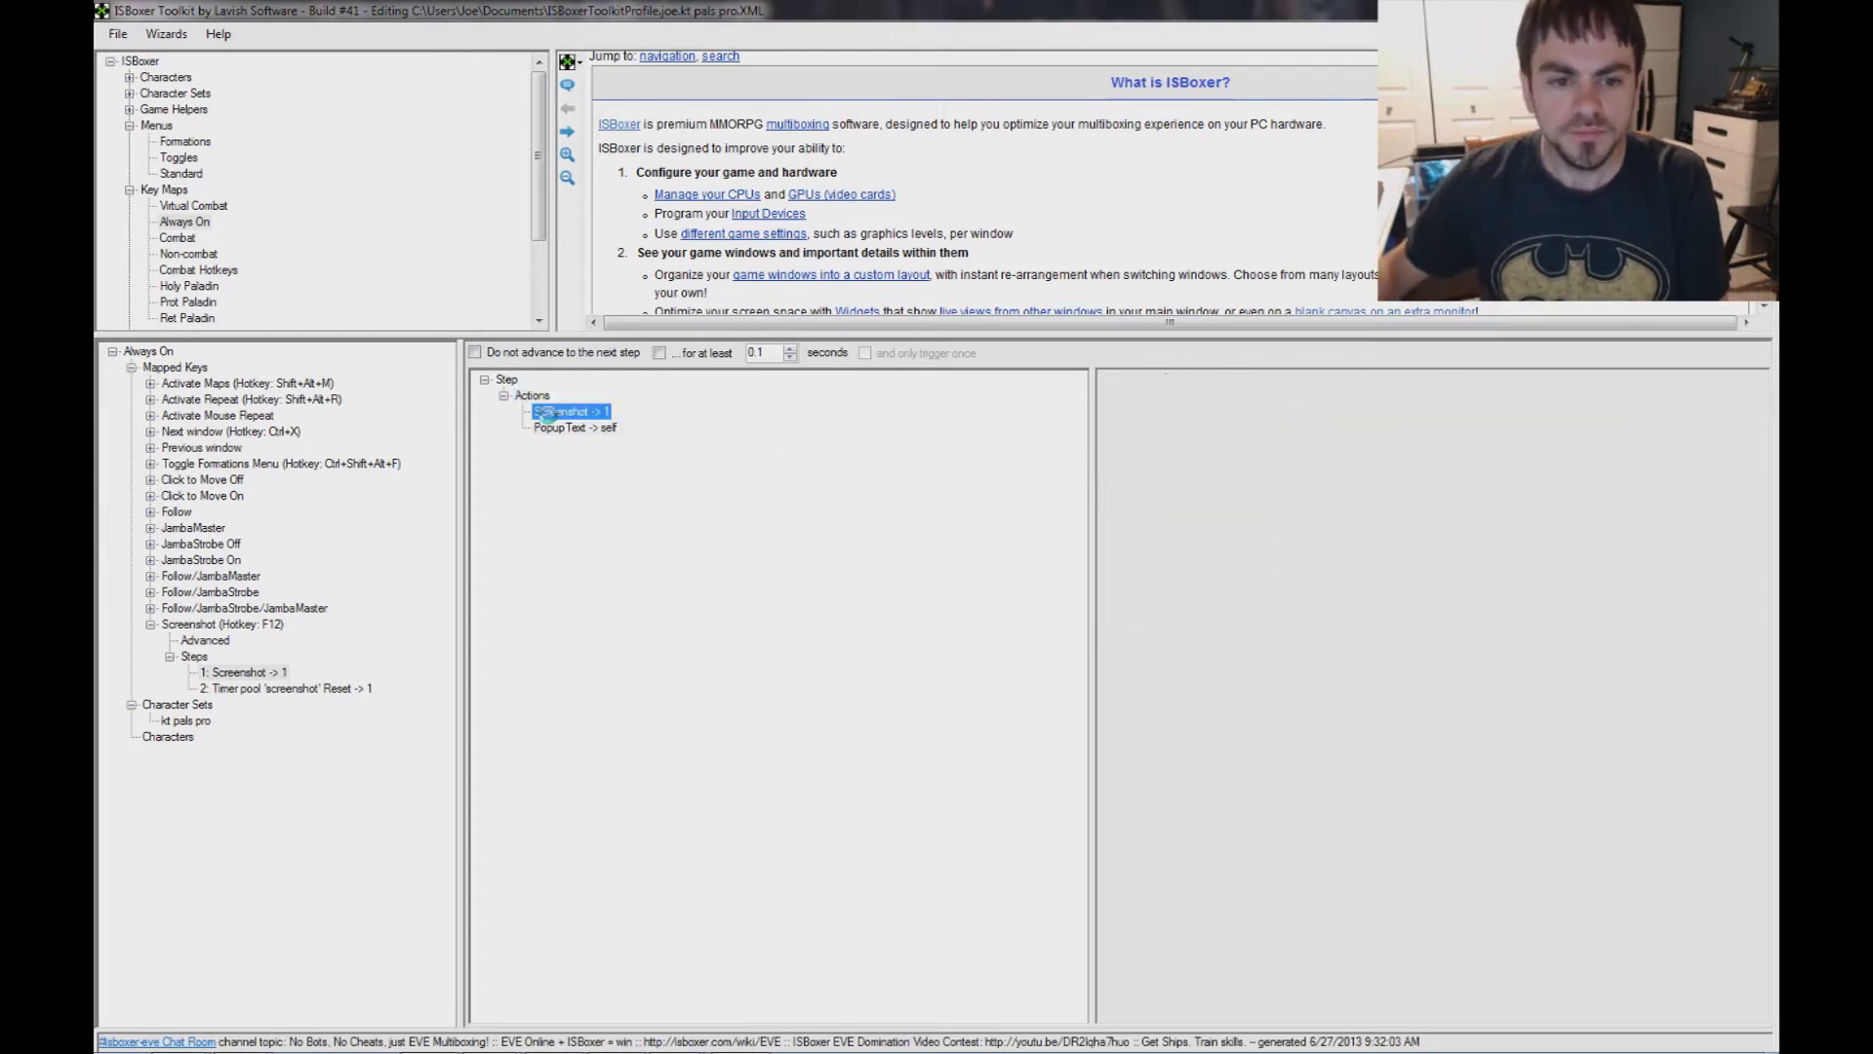
- Add a new Popup Text action to step 2 of the Screenshot mapped key, alongside the timer group reset
{"action": "left_click", "coordinate": [234, 687]}
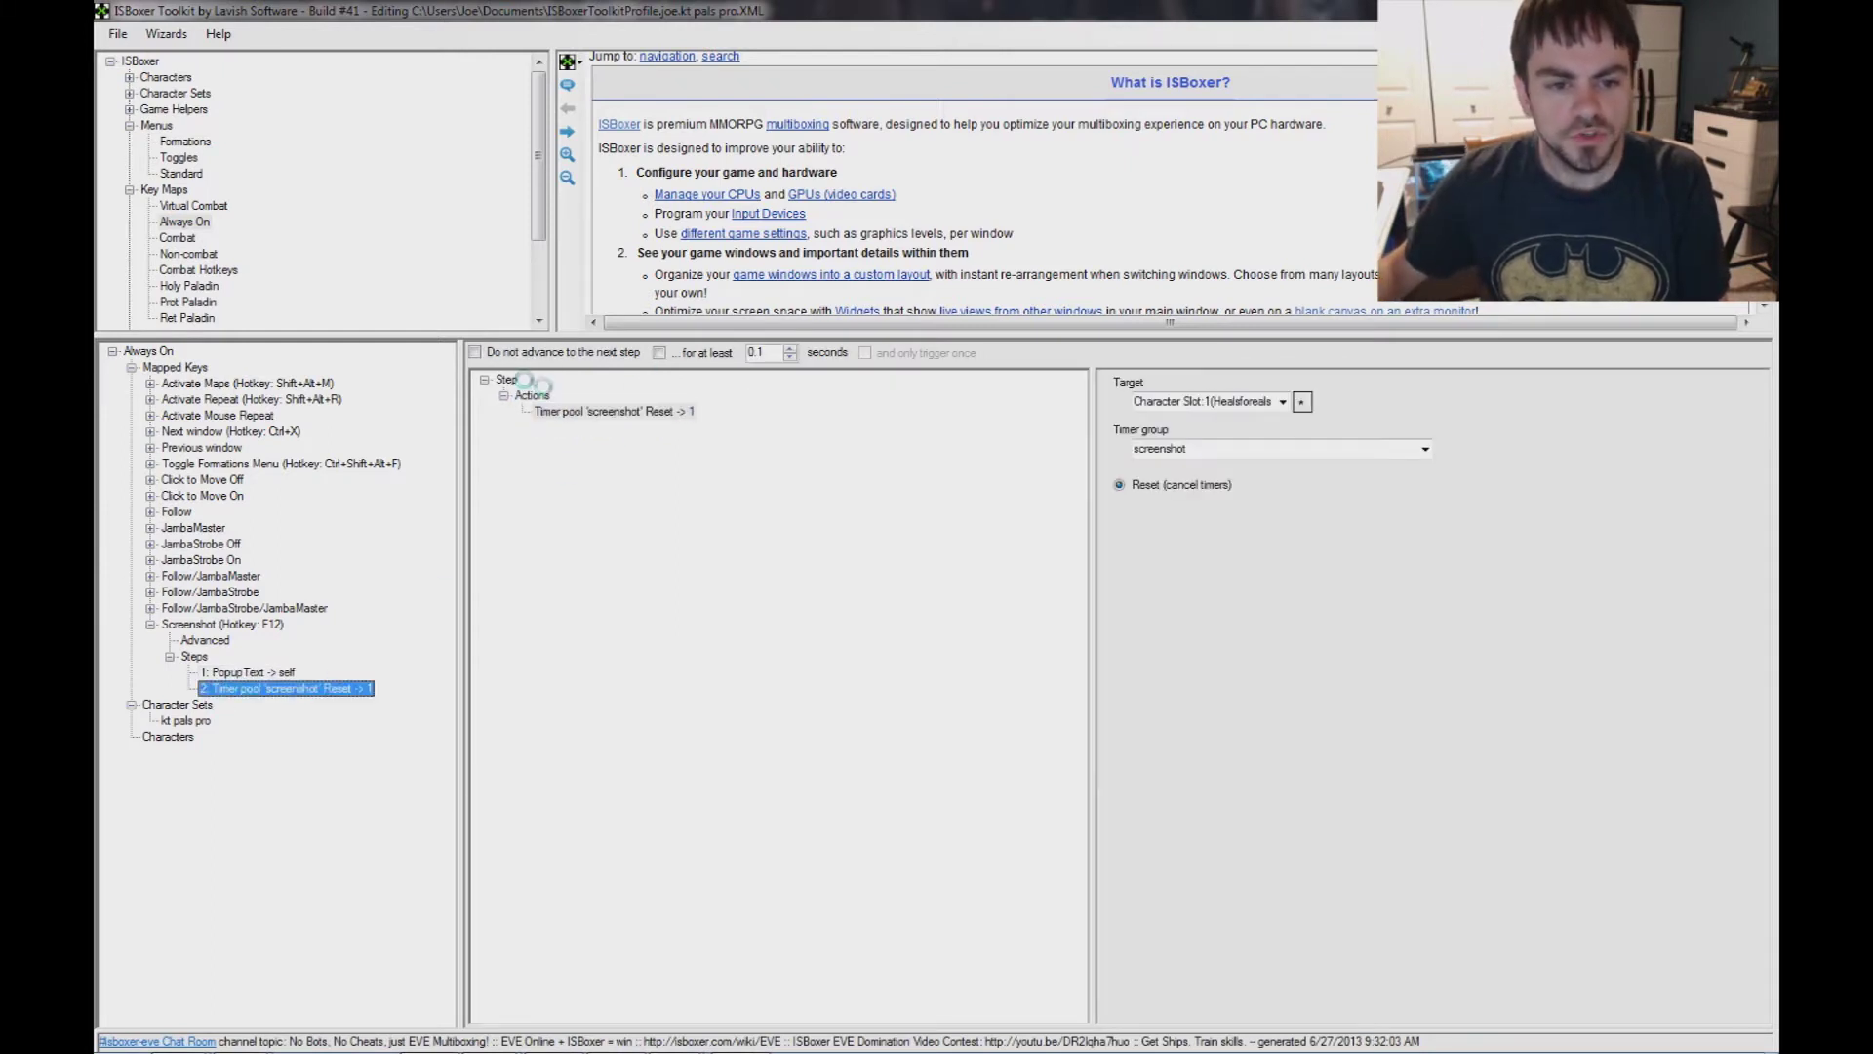
{"action": "right_click", "coordinate": [544, 394]}
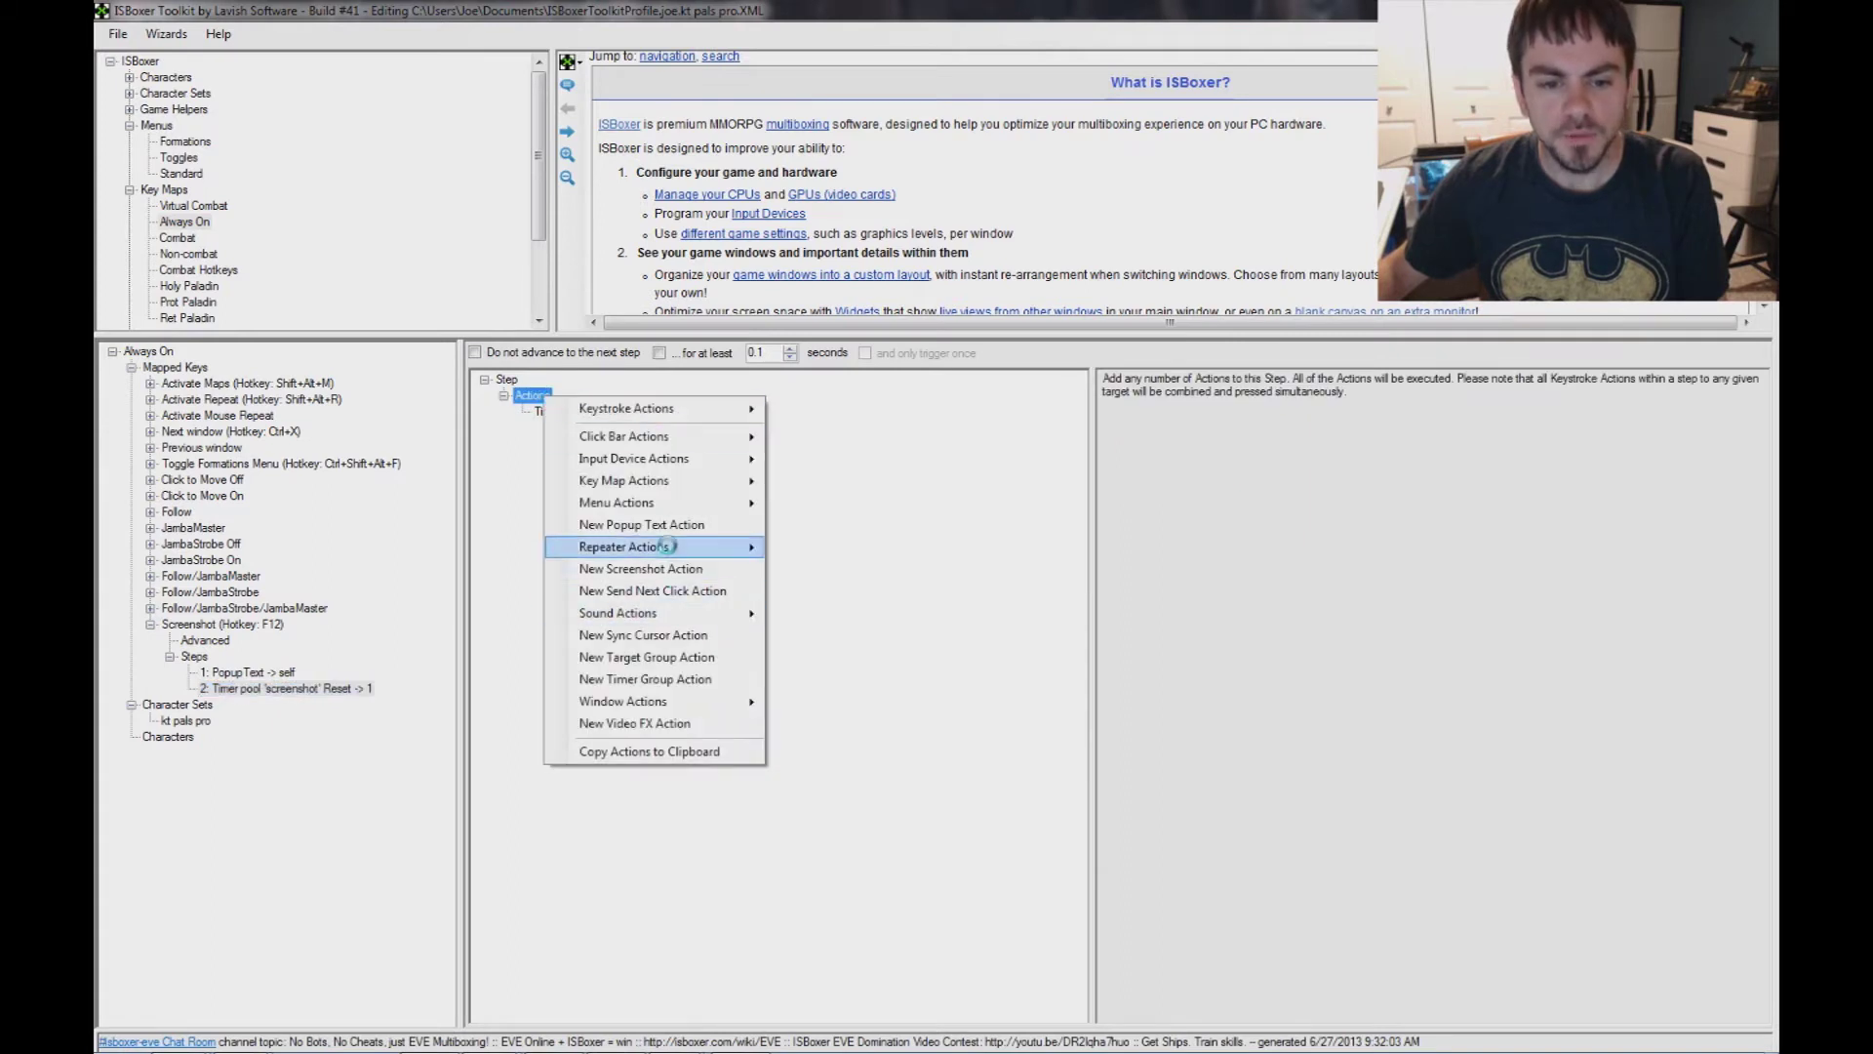
{"action": "left_click", "coordinate": [644, 524]}
- Give step 2's popup the text Screenshots OFF and target Window:Current, and return to the Screenshot mapped key
{"action": "left_click", "coordinate": [1242, 412]}
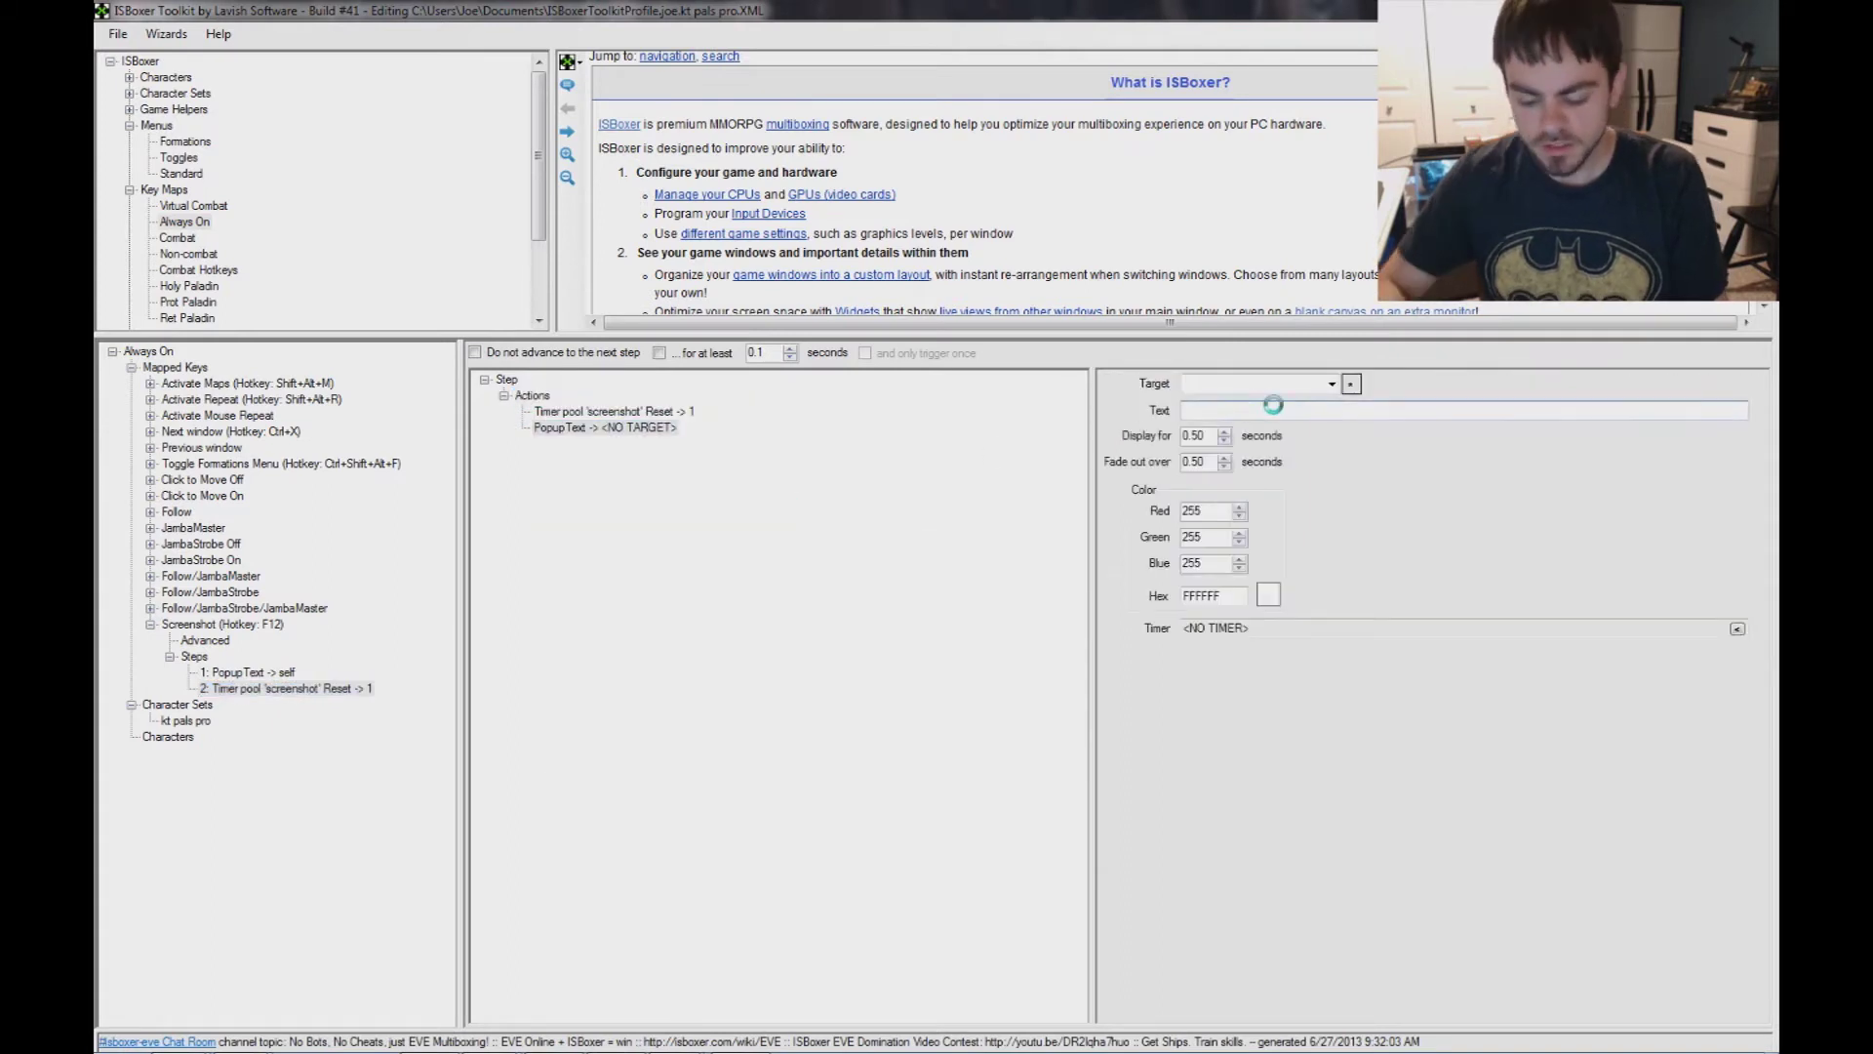
{"action": "type", "text": "Screenshot OFF"}
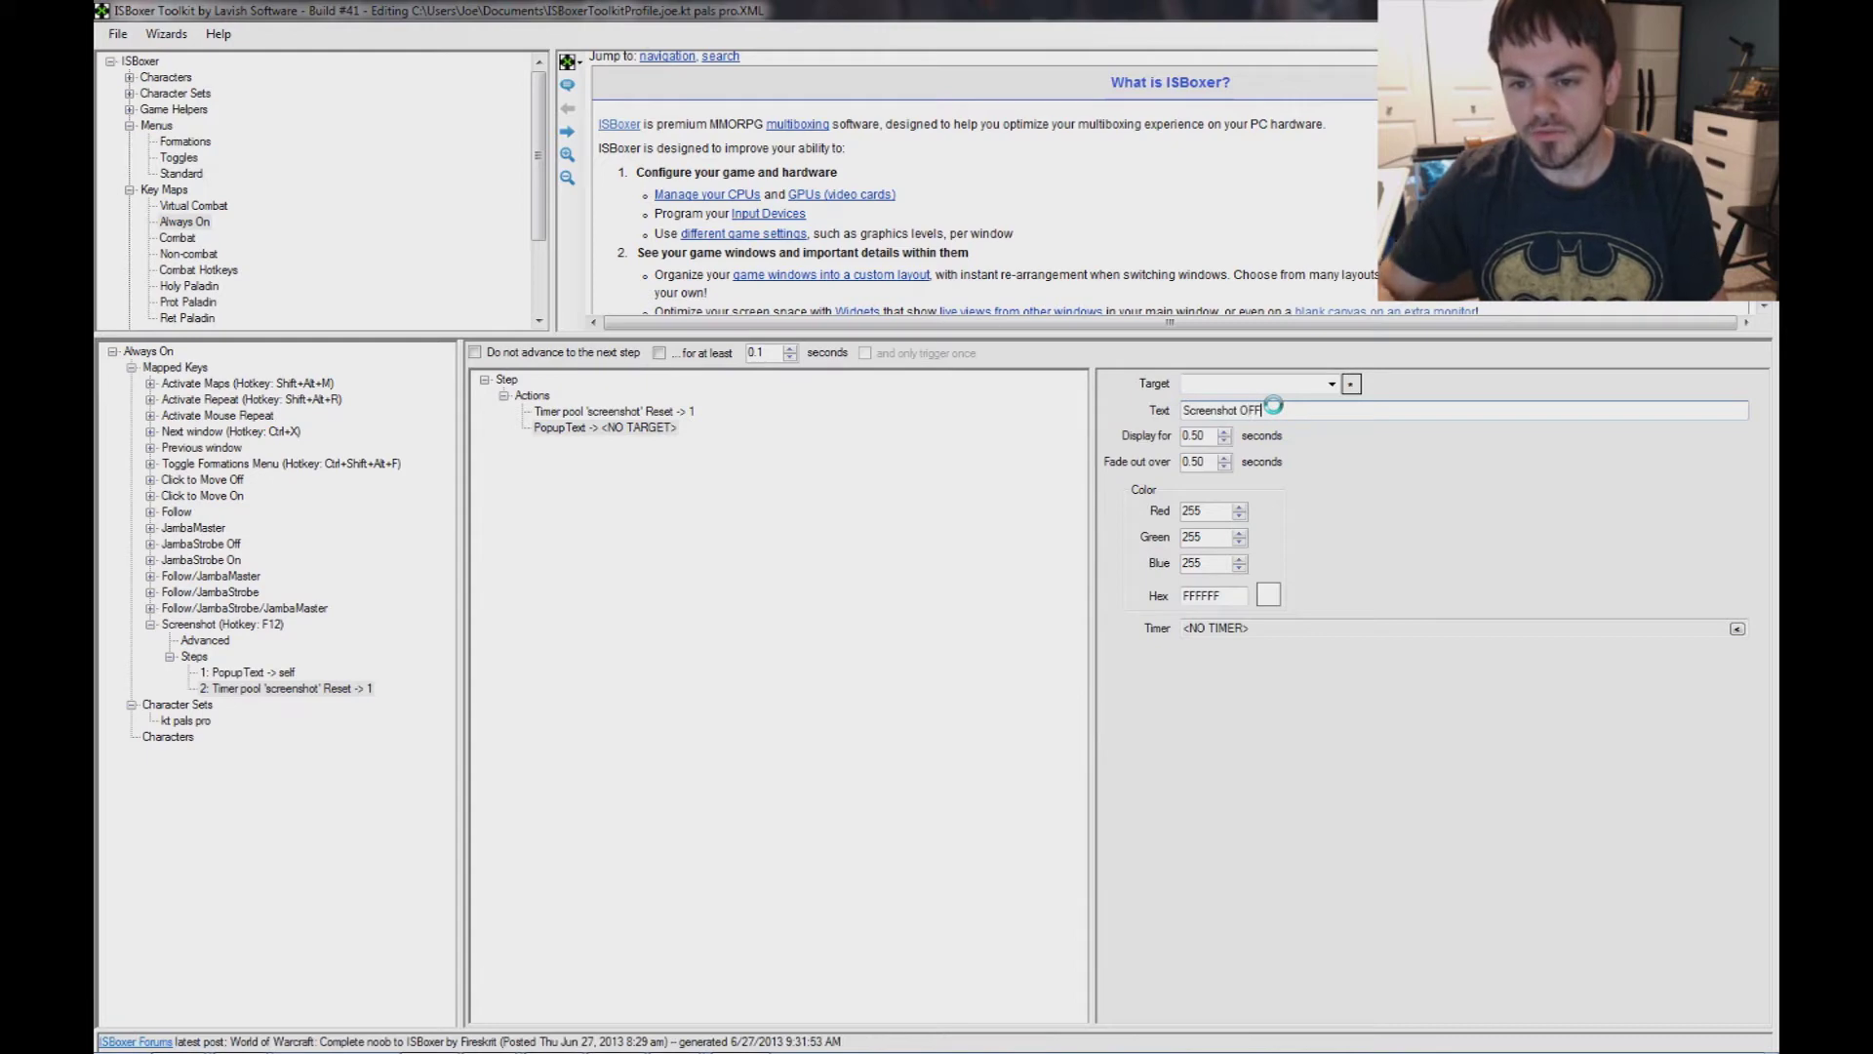
{"action": "left_click", "coordinate": [1332, 384]}
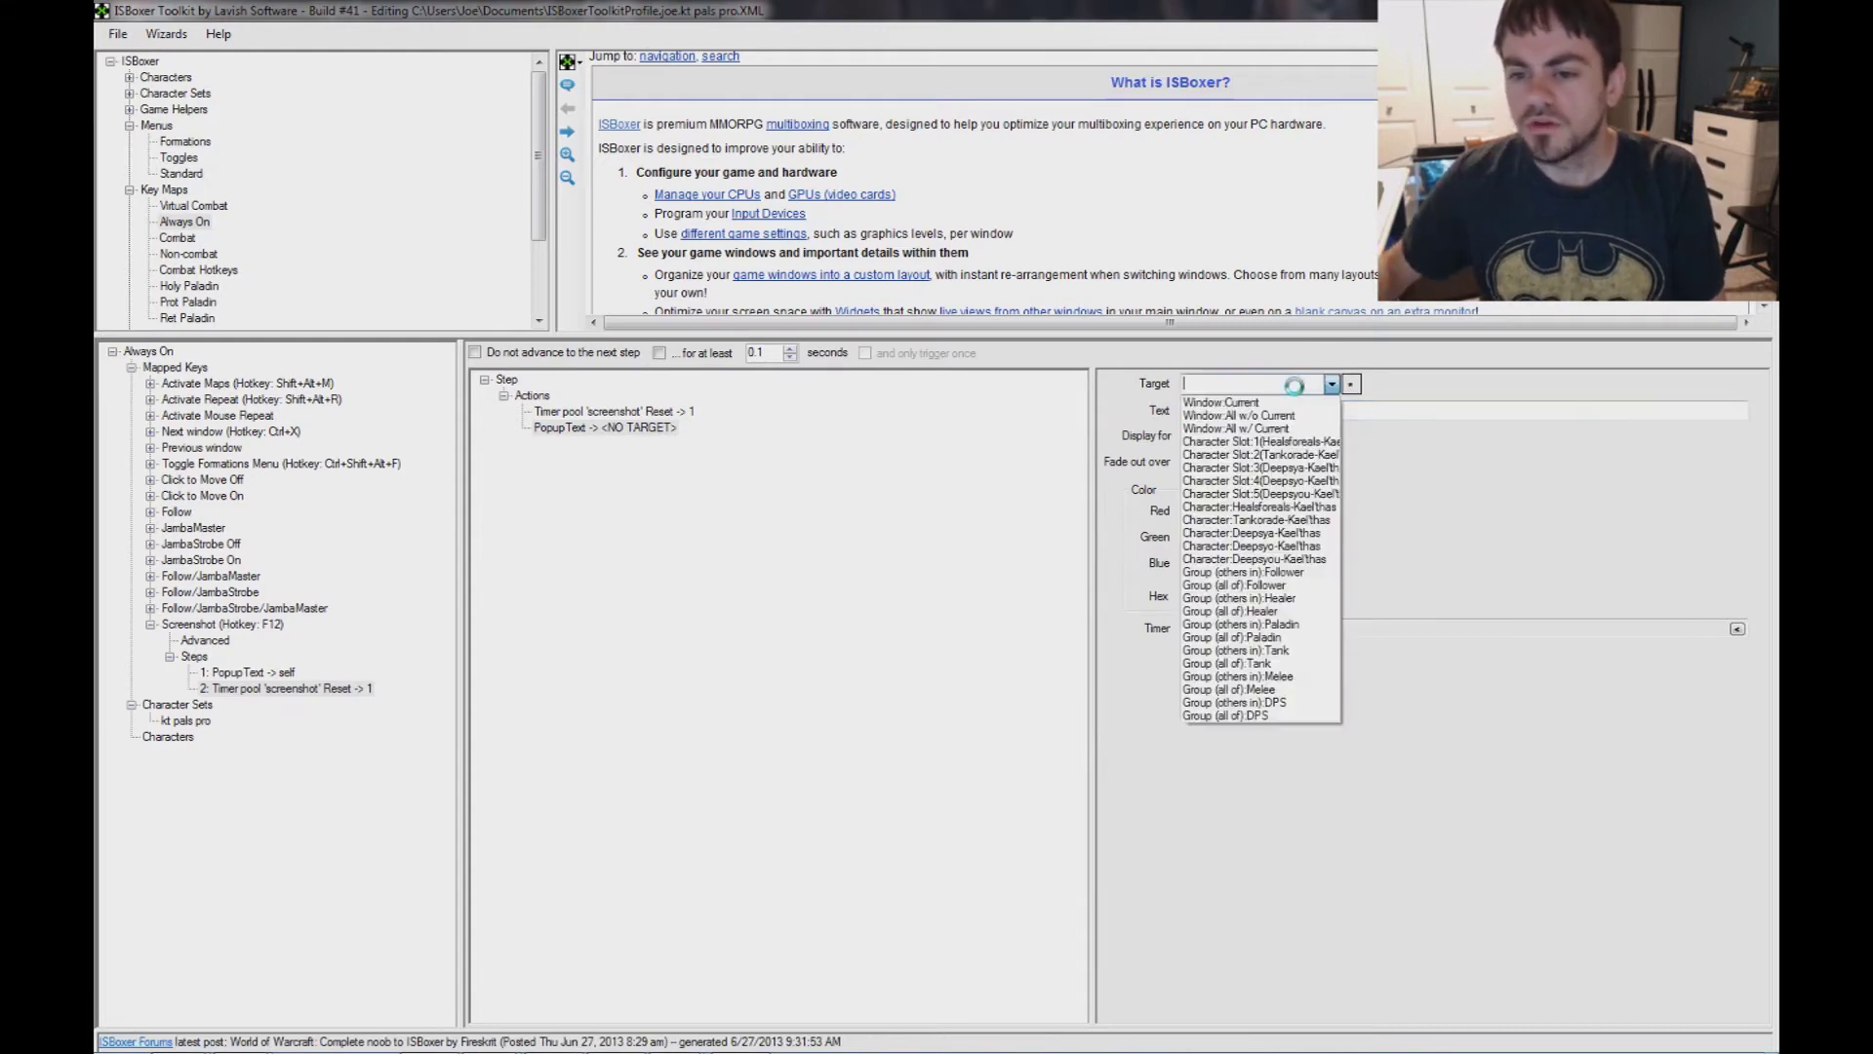
{"action": "left_click", "coordinate": [1237, 402]}
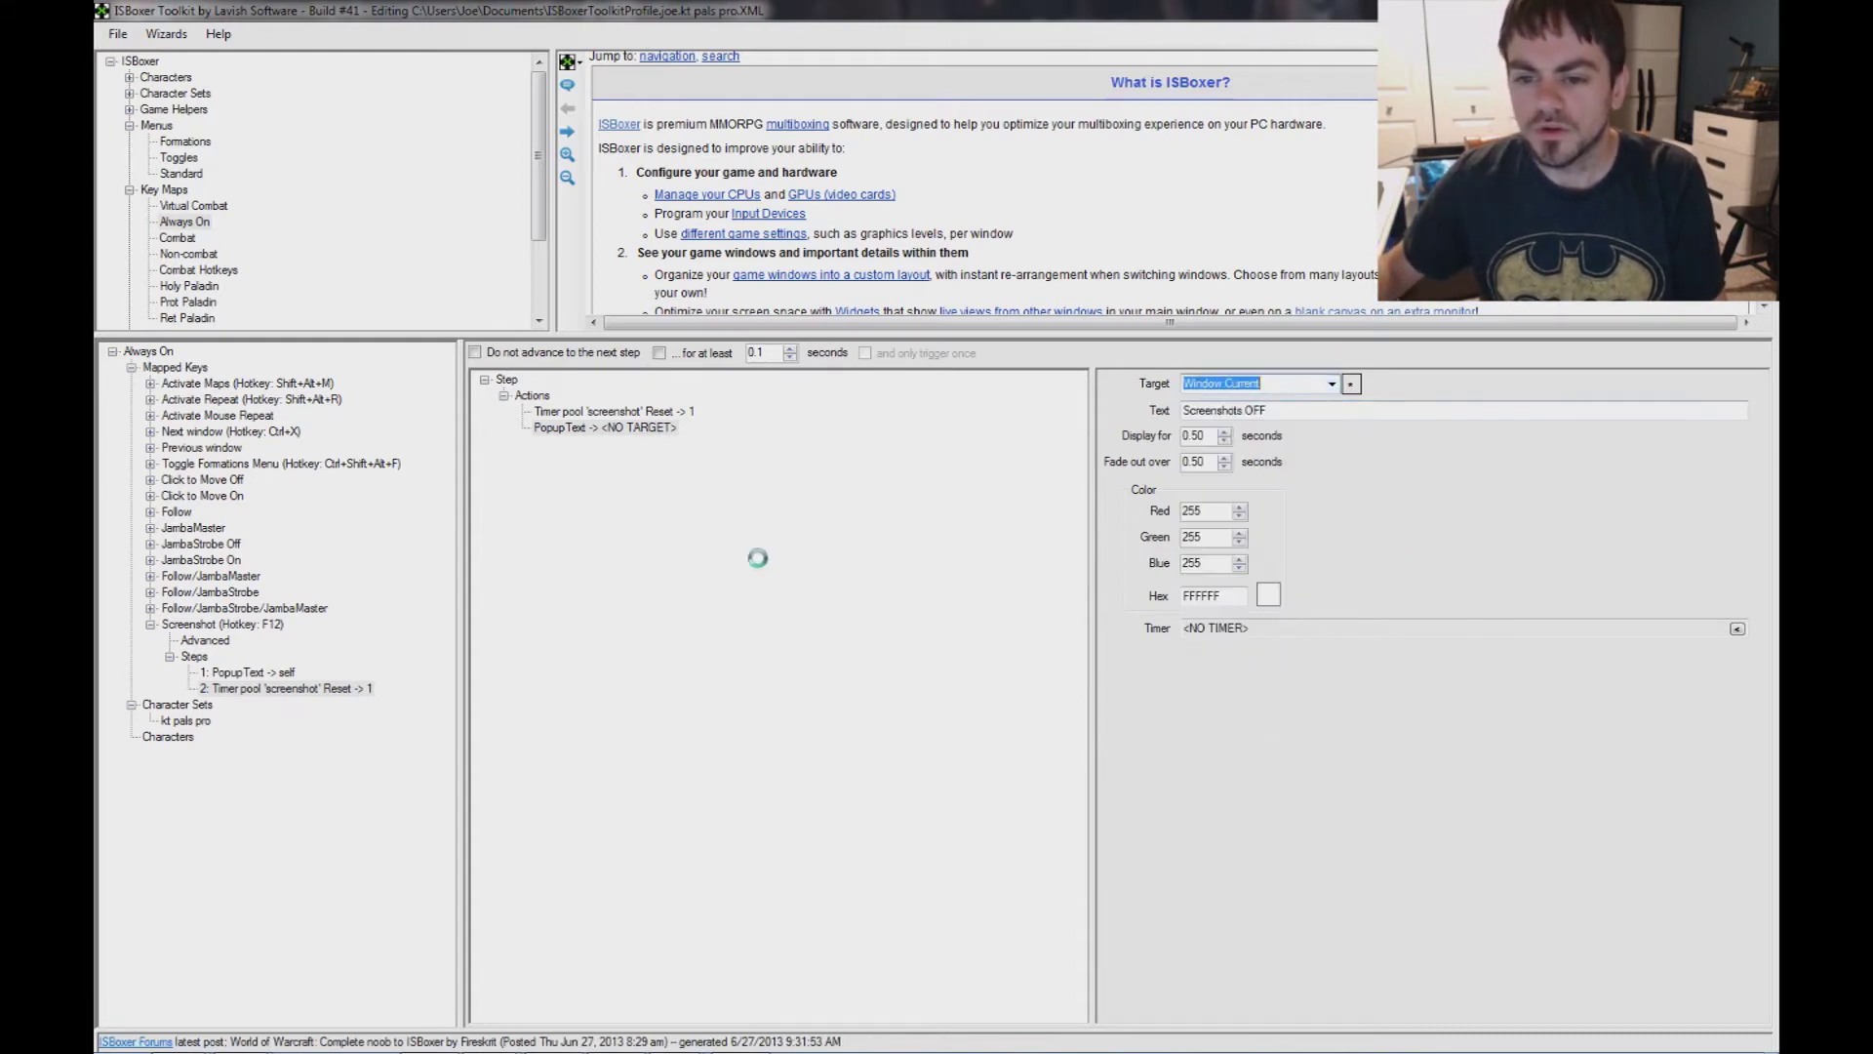
{"action": "left_click", "coordinate": [624, 428]}
{"action": "left_click", "coordinate": [614, 411]}
{"action": "left_click", "coordinate": [225, 625]}
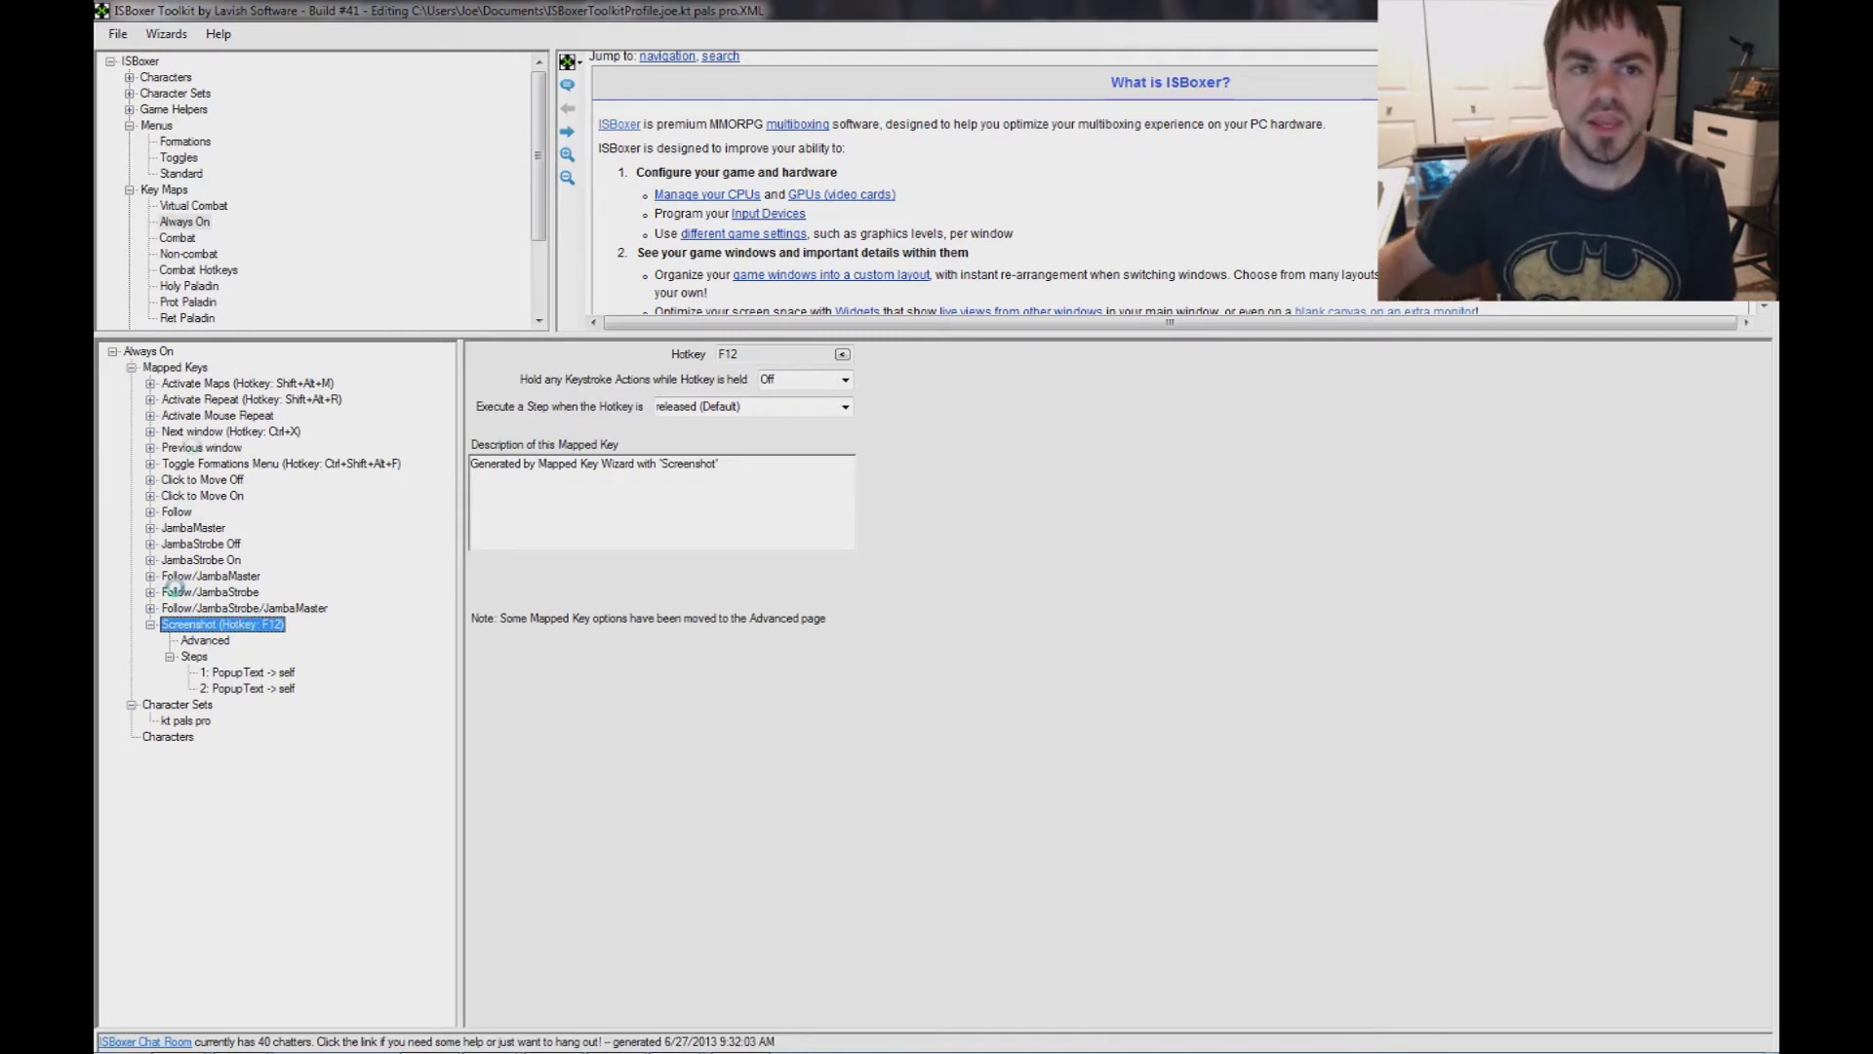
- Switch to the World of Warcraft window and run the character team out through the Orgrimmar gate into the open terrain
{"action": "key", "text": "alt+Tab"}
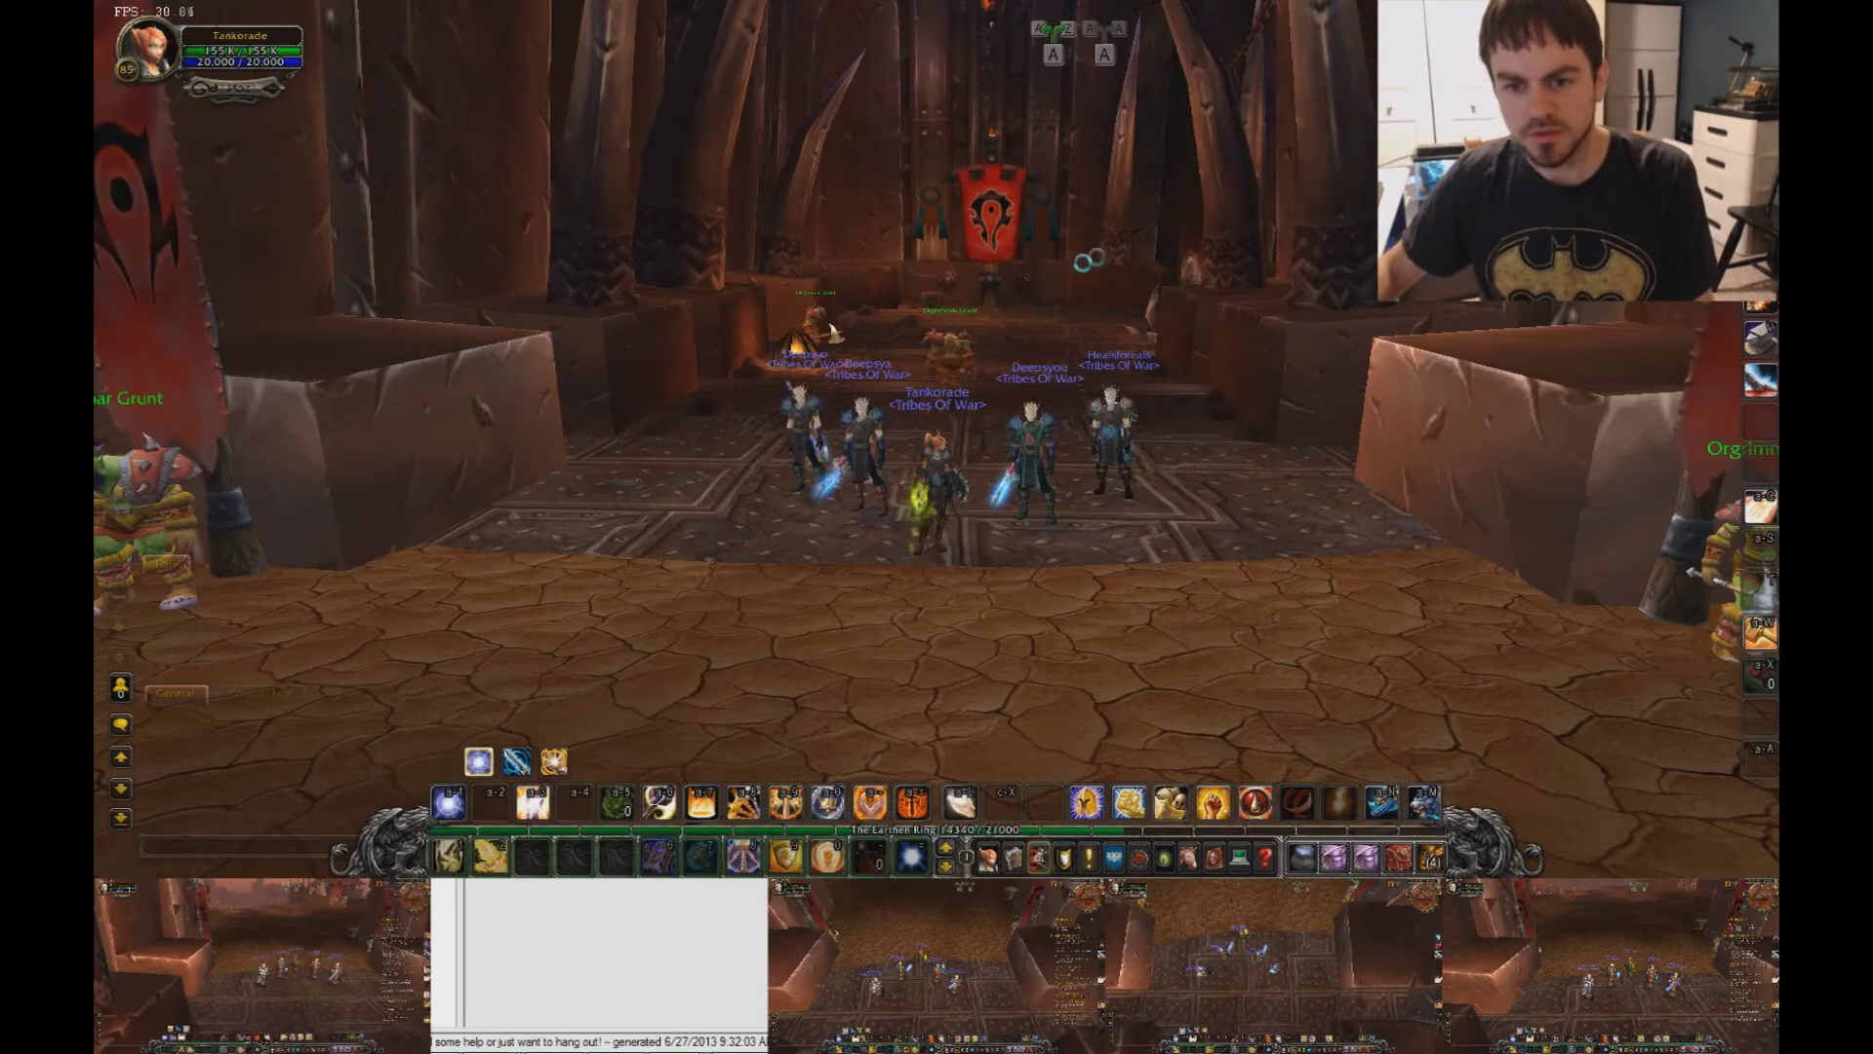
{"action": "key", "text": "shift+alt+s"}
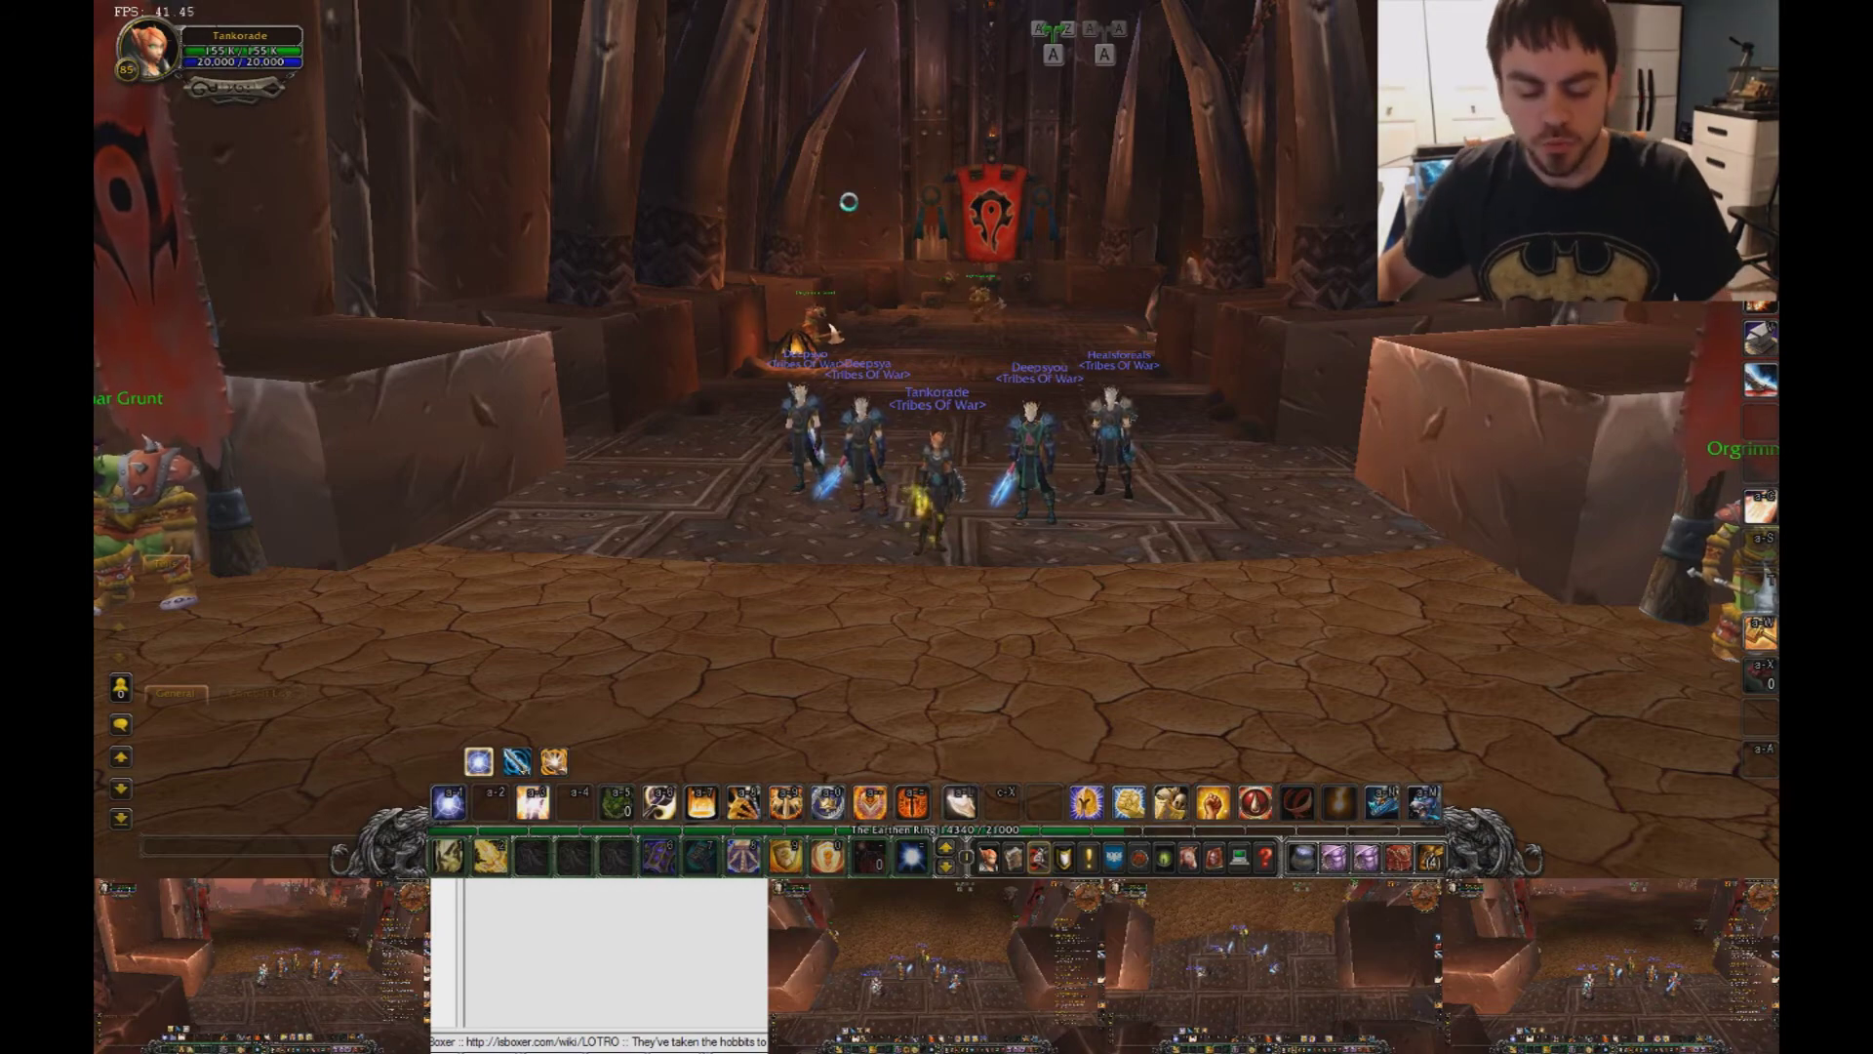
{"action": "left_click_drag", "start_coordinate": [842, 219], "coordinate": [936, 438]}
{"action": "key", "text": "w"}
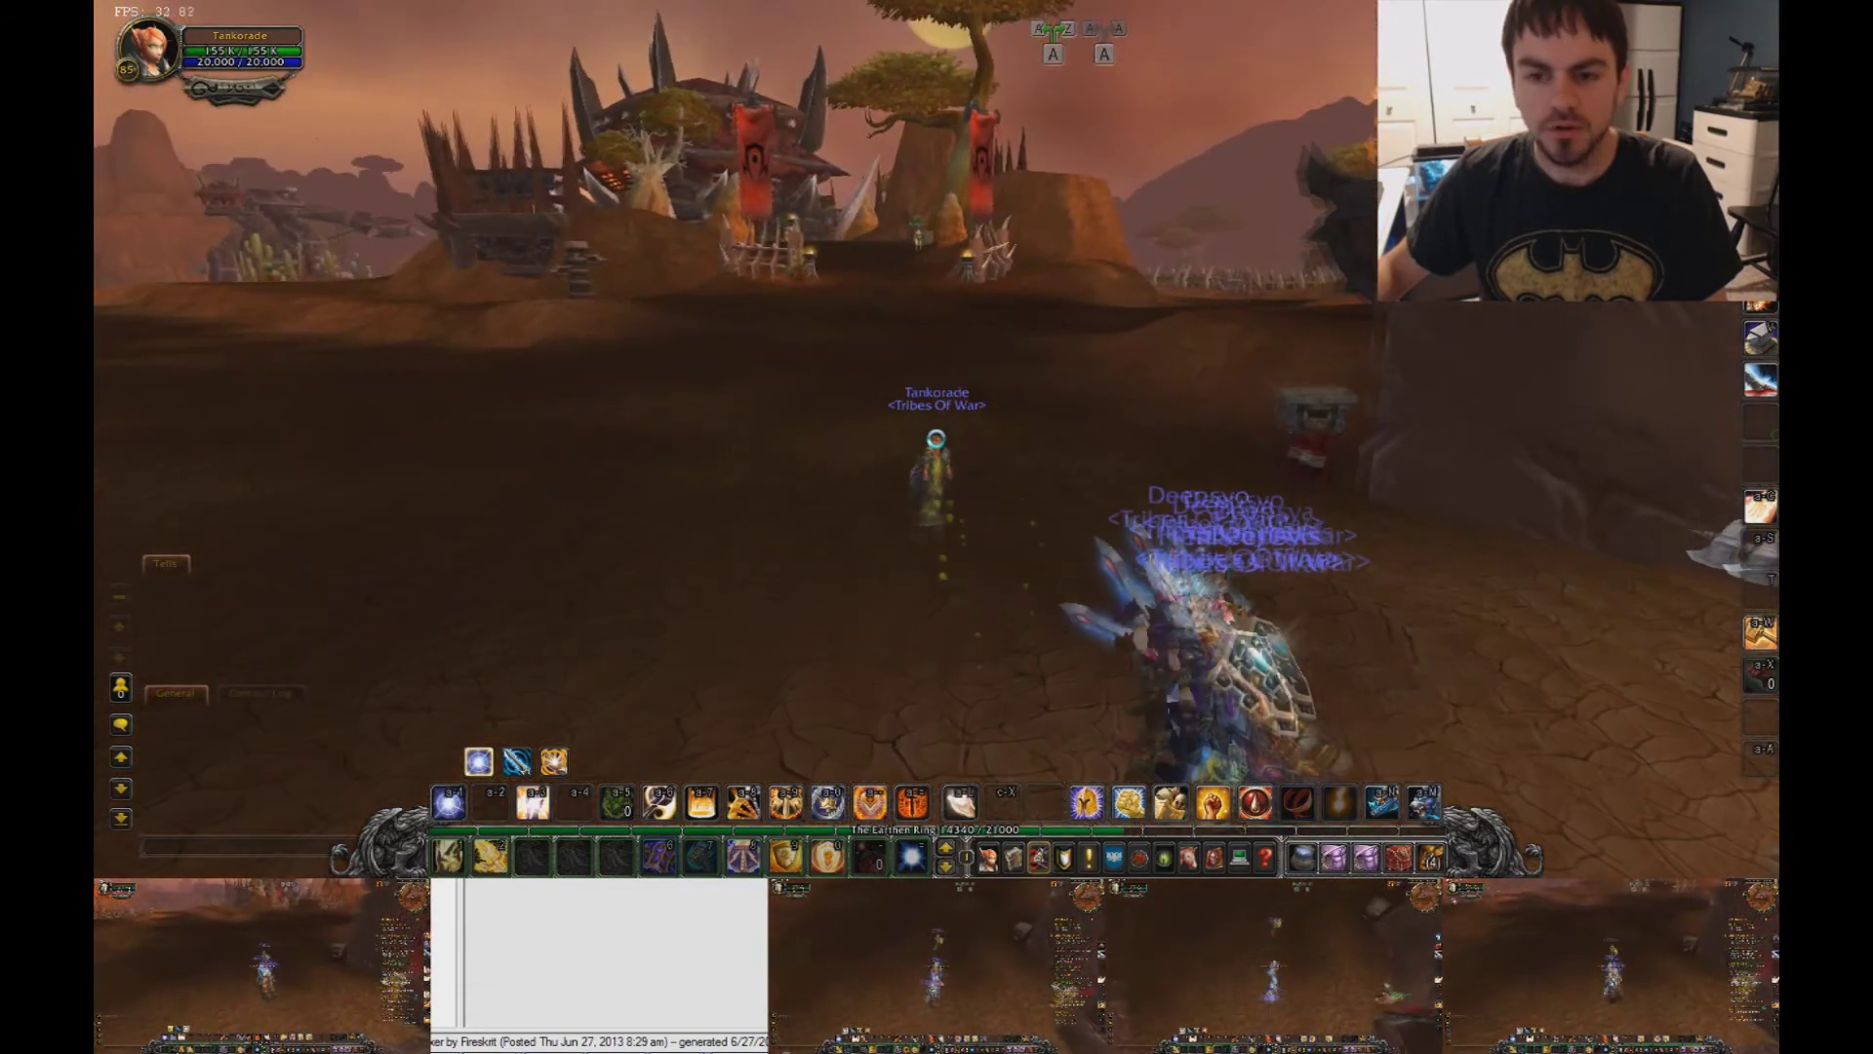
{"action": "key", "text": "w"}
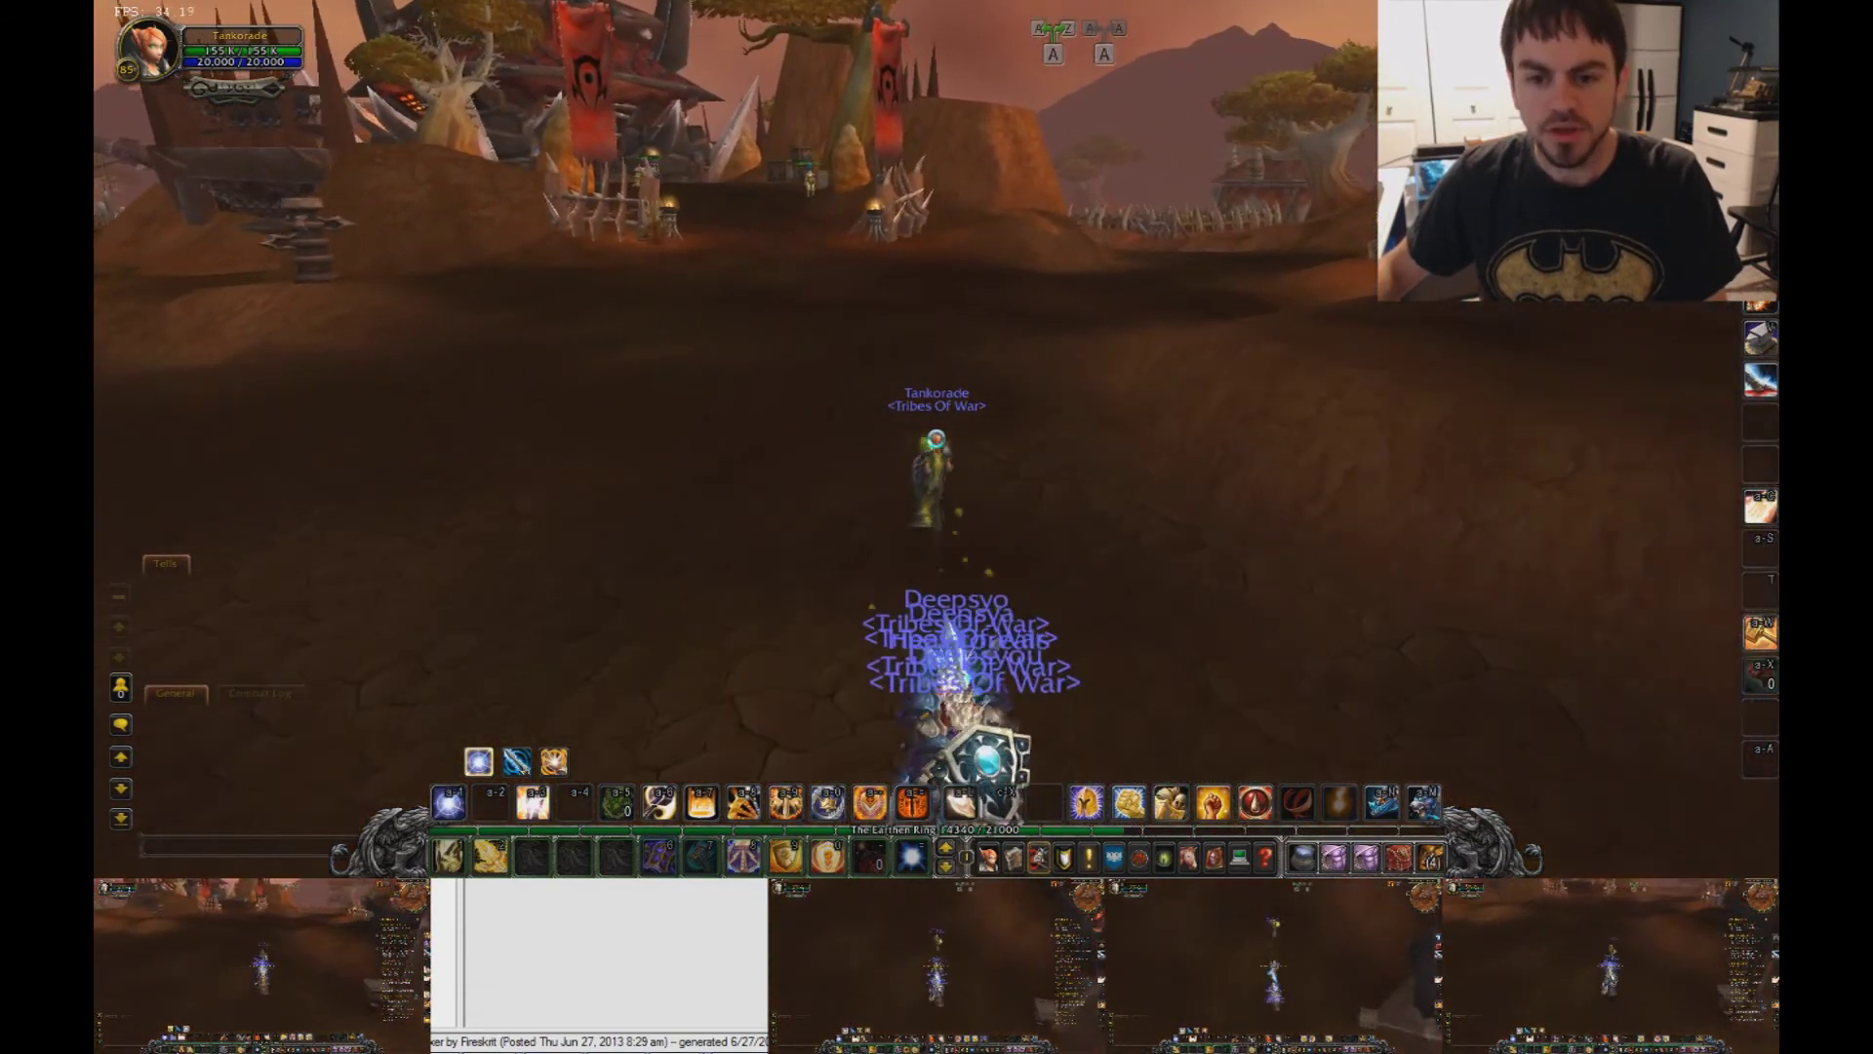
{"action": "key", "text": "a"}
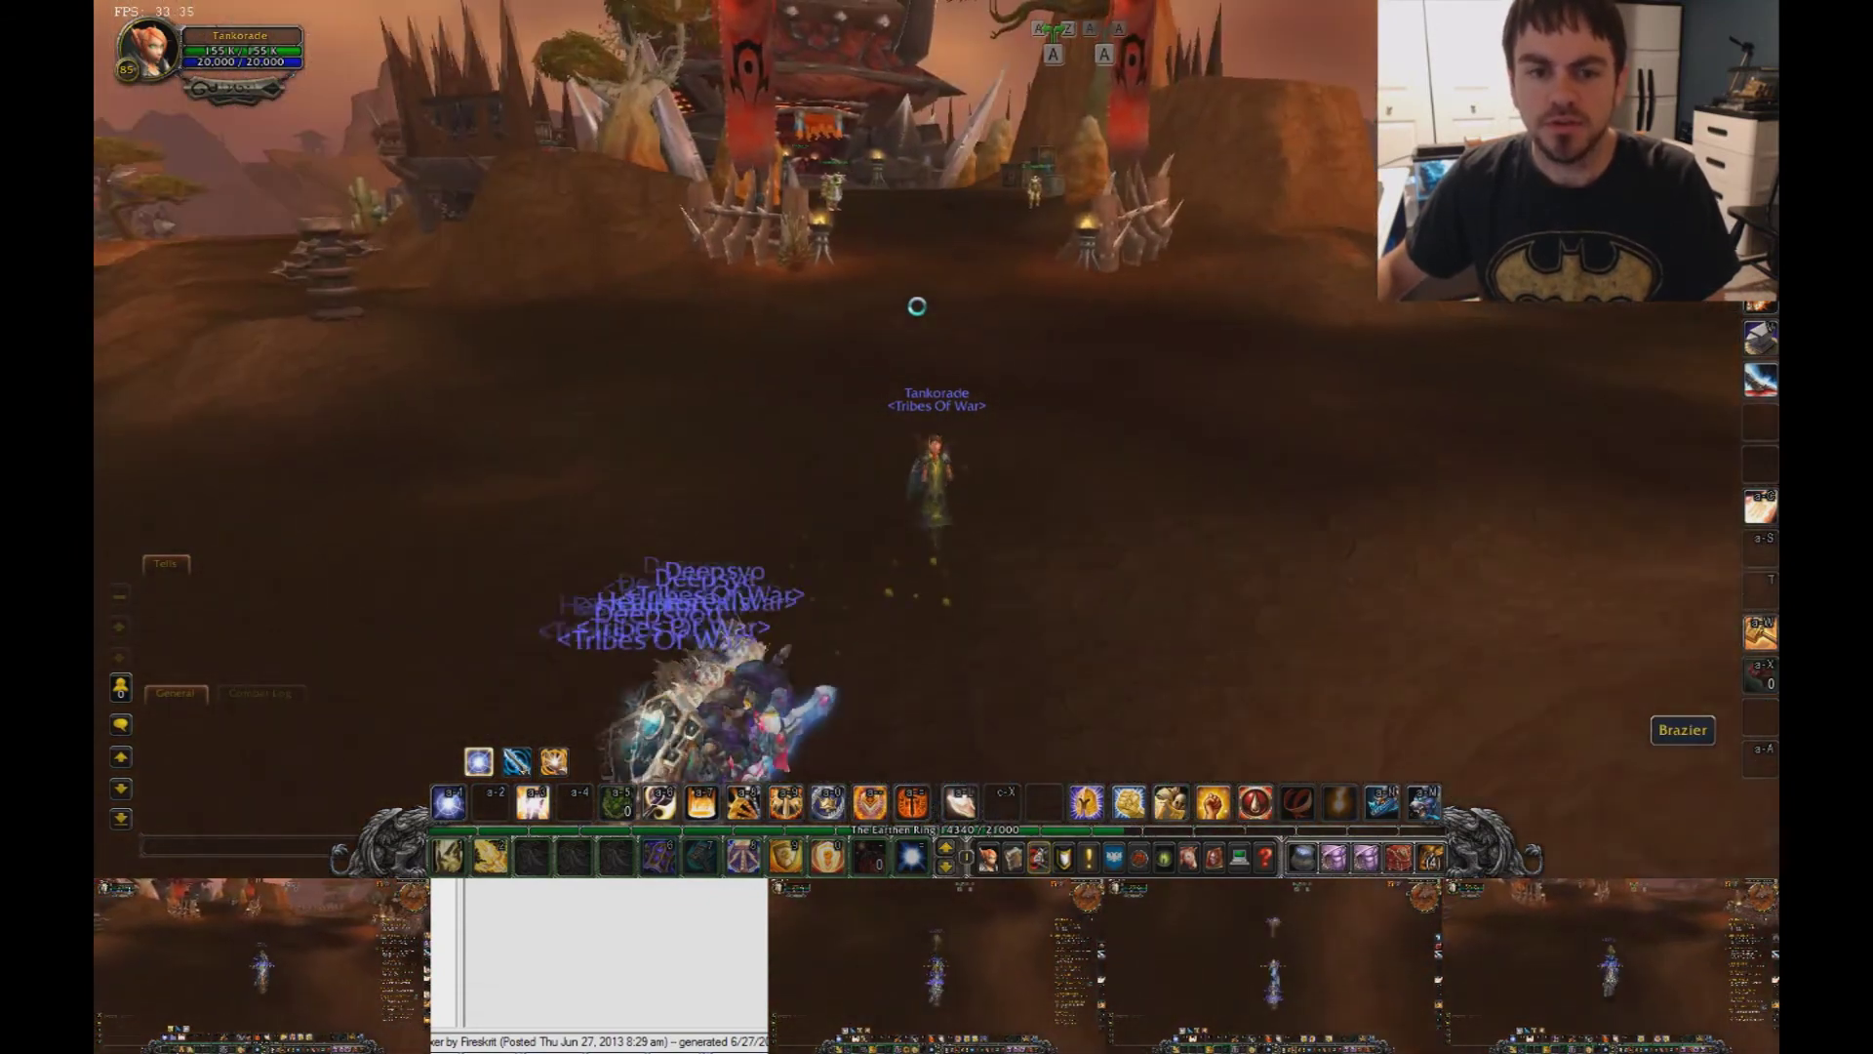
{"action": "key", "text": "a"}
{"action": "key", "text": "a"}
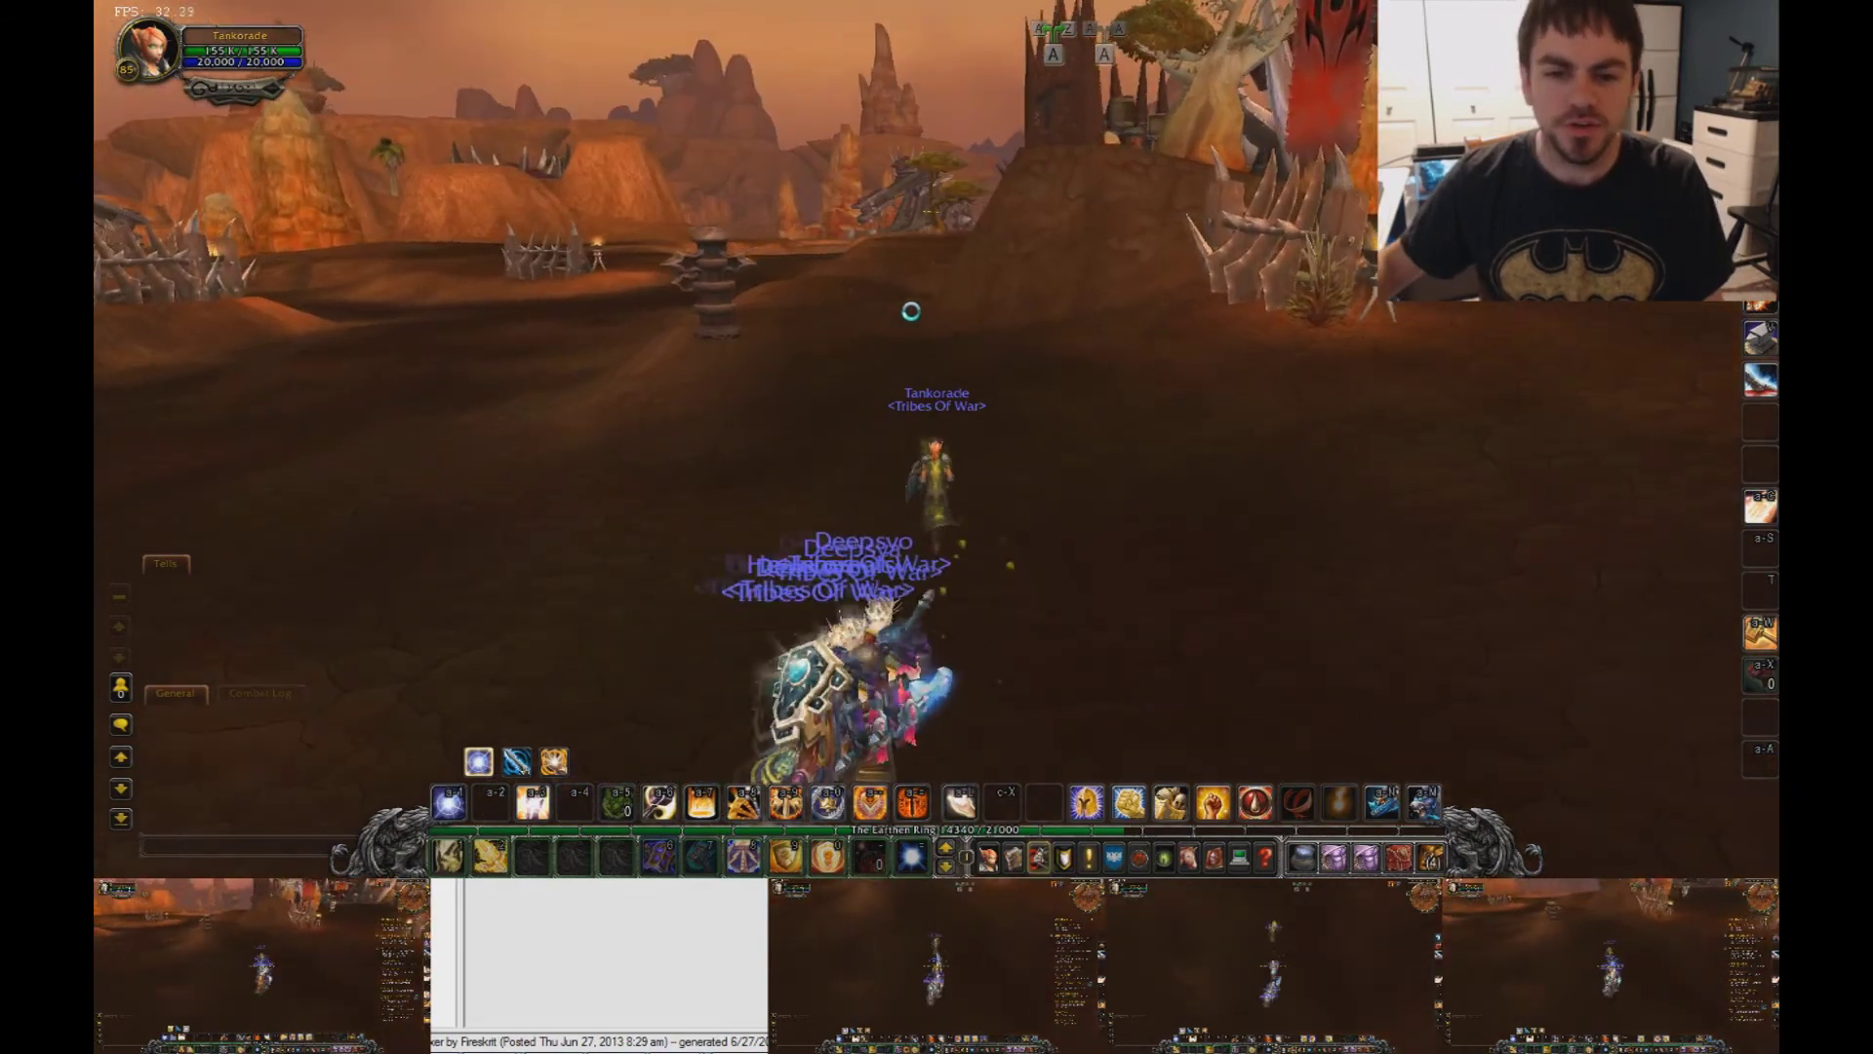
{"action": "key", "text": "d"}
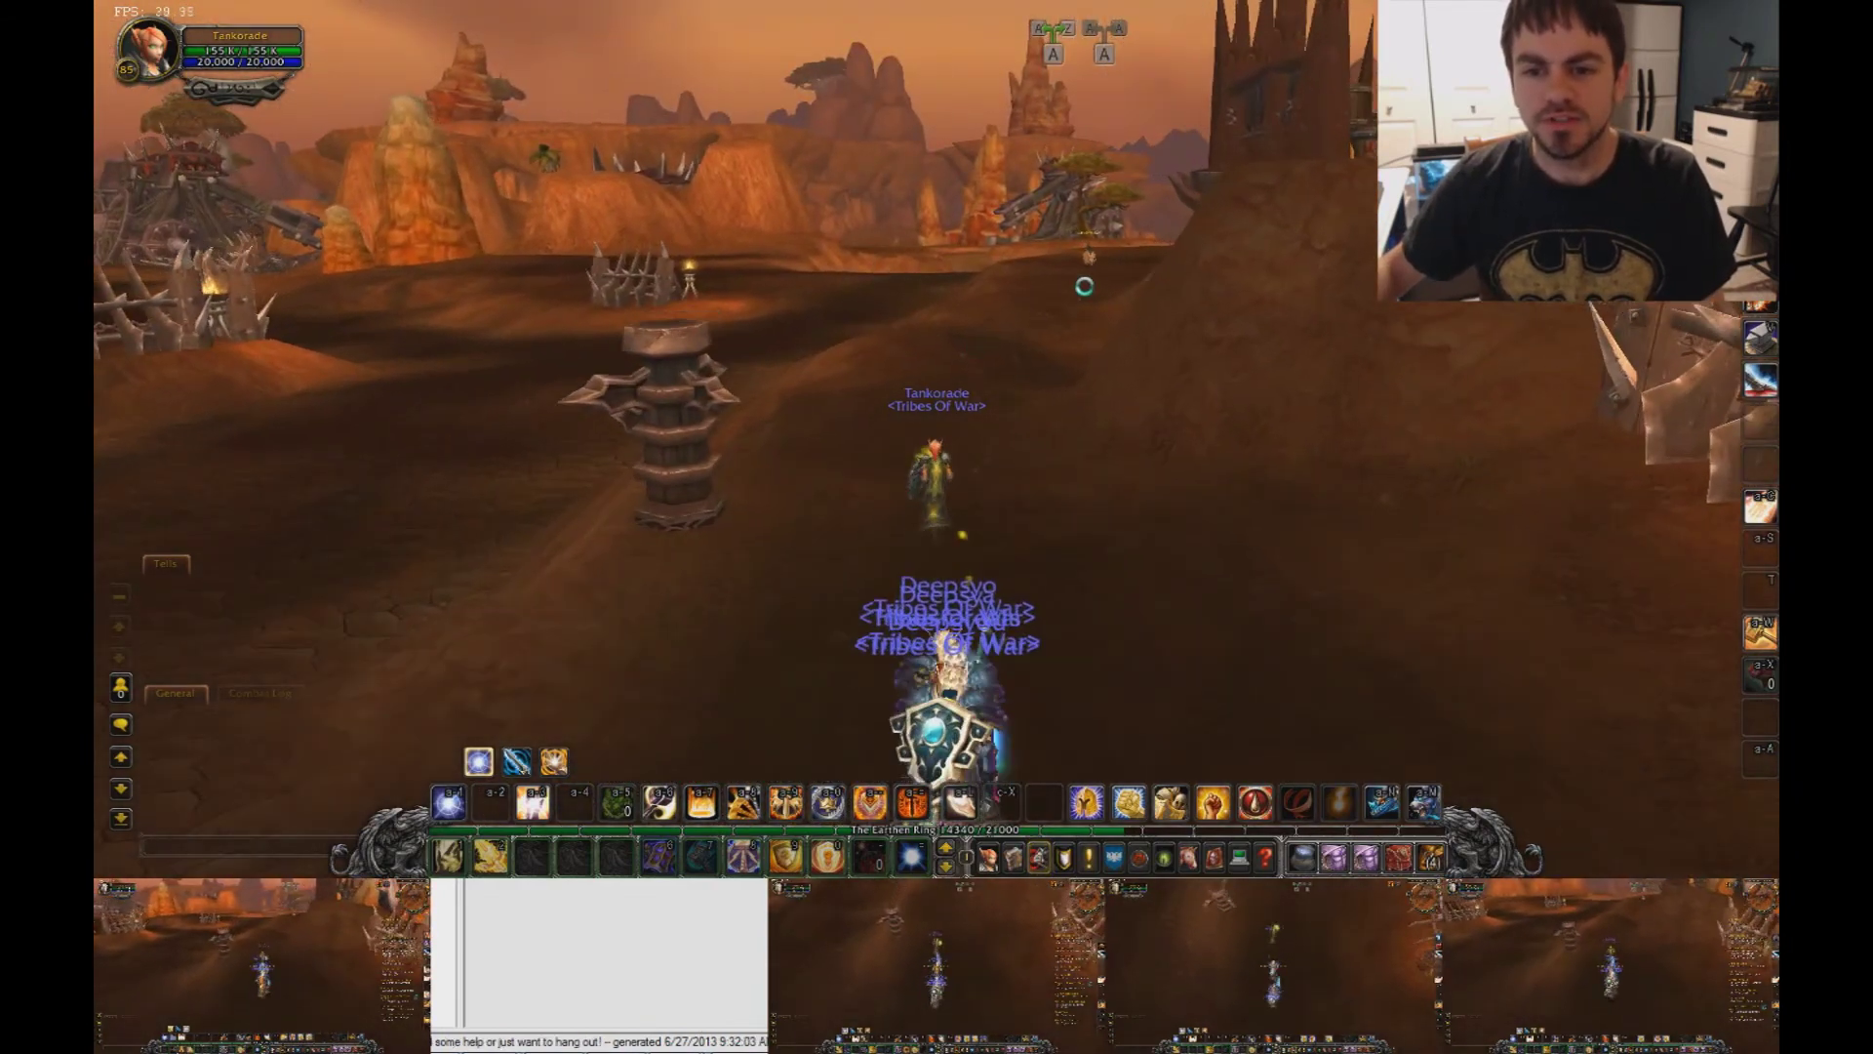
- Target the distant Wild Mature Swine and run the team across the terrain up to it
{"action": "left_click", "coordinate": [1081, 269]}
{"action": "key", "text": "w"}
{"action": "key", "text": "d"}
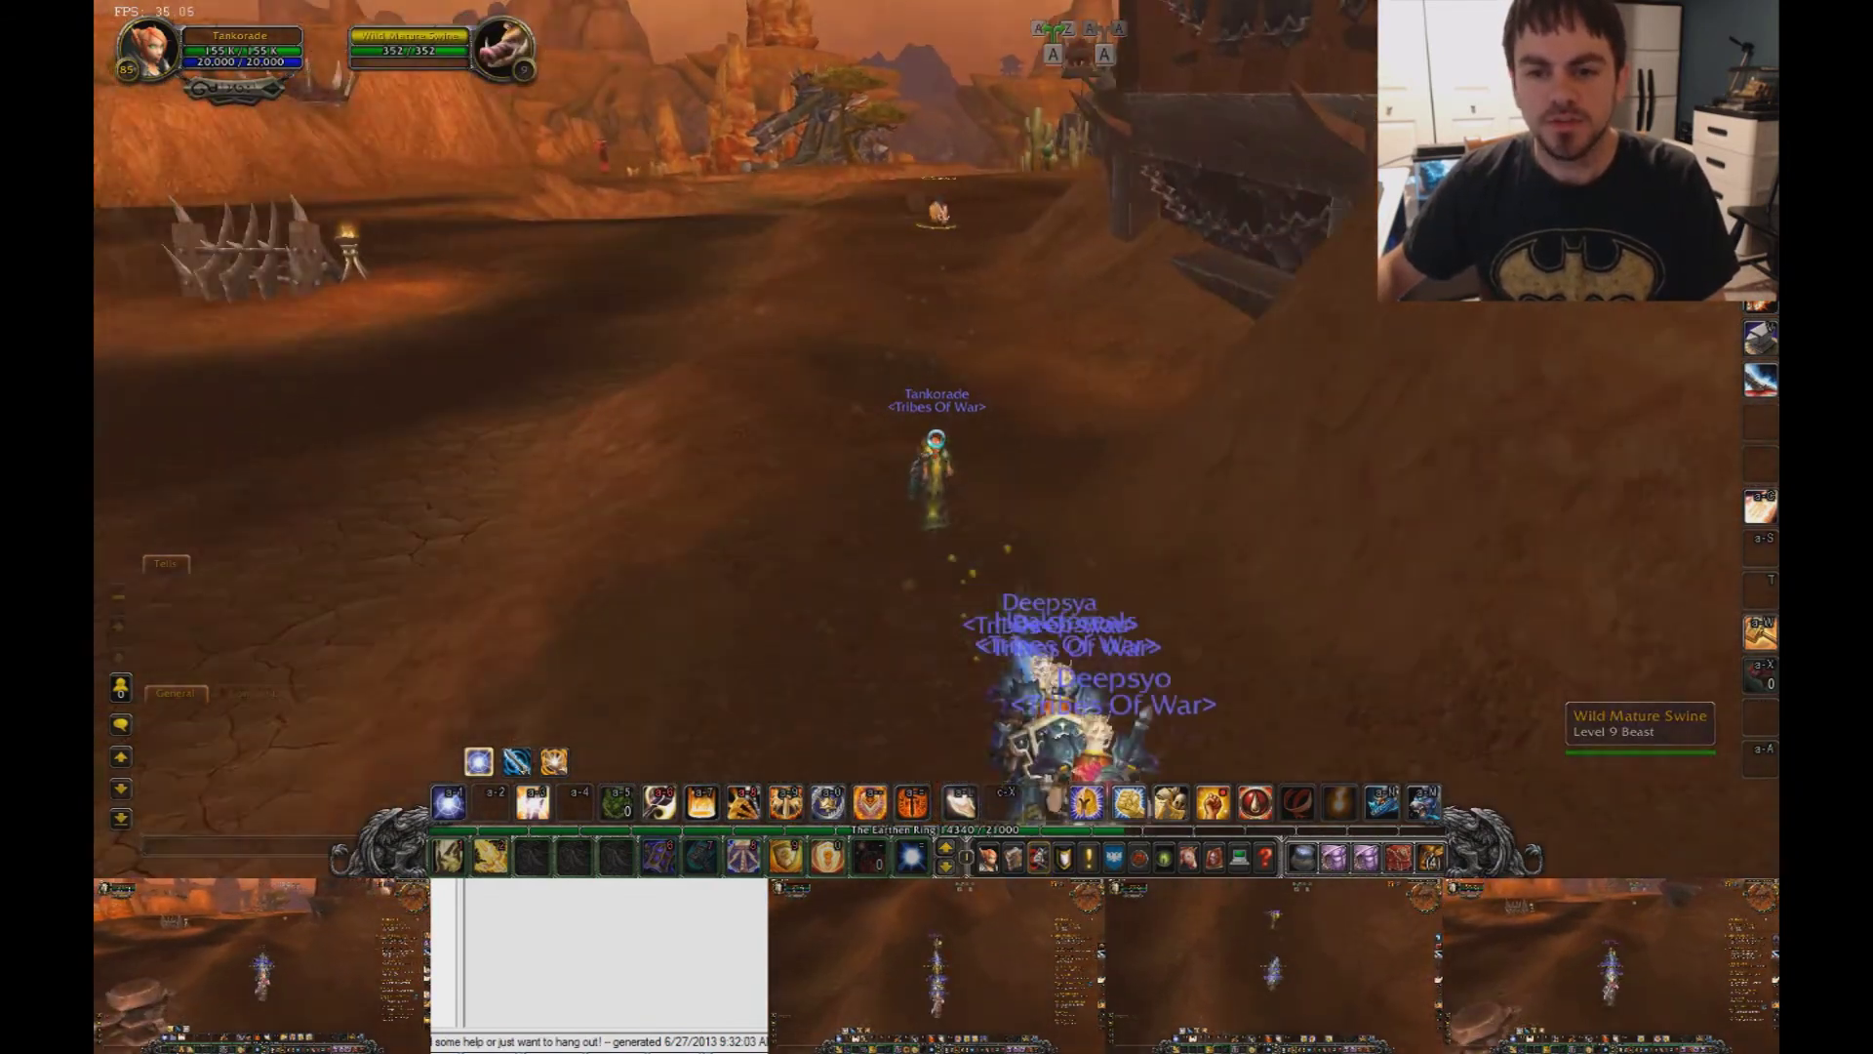
{"action": "key", "text": "w"}
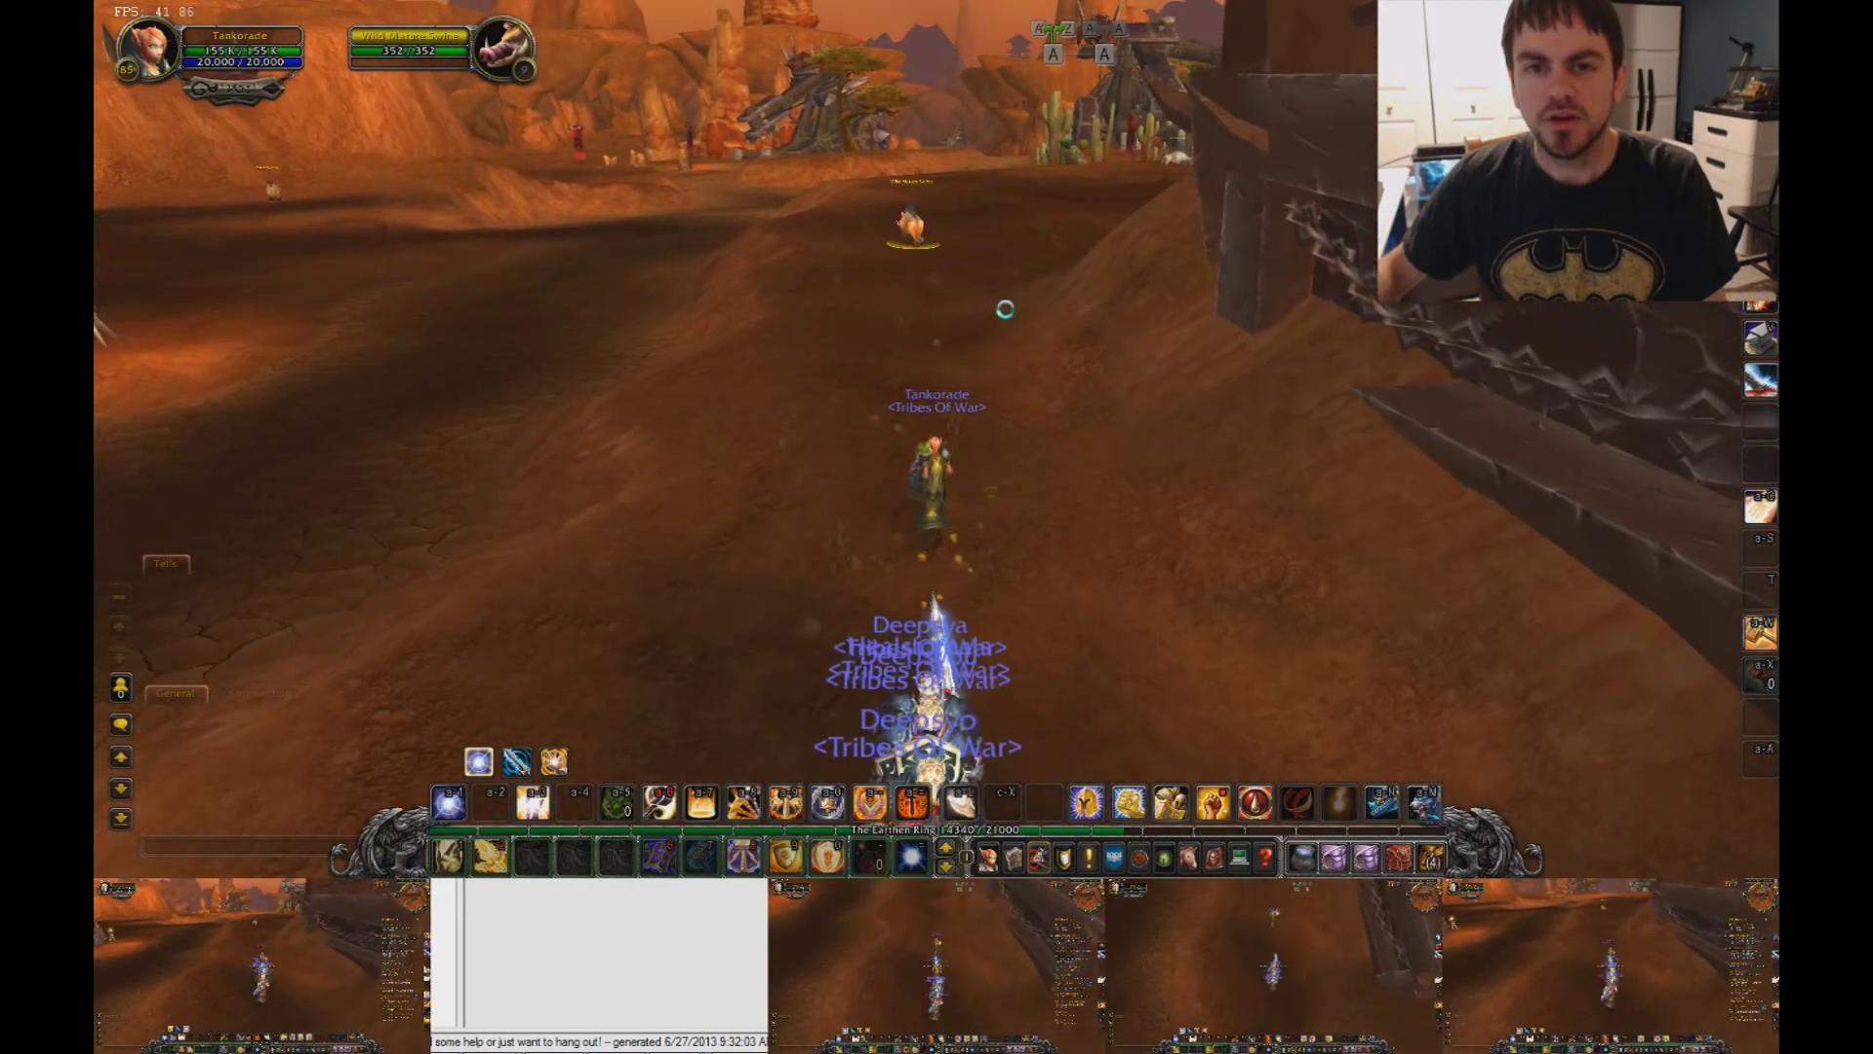
{"action": "key", "text": "w"}
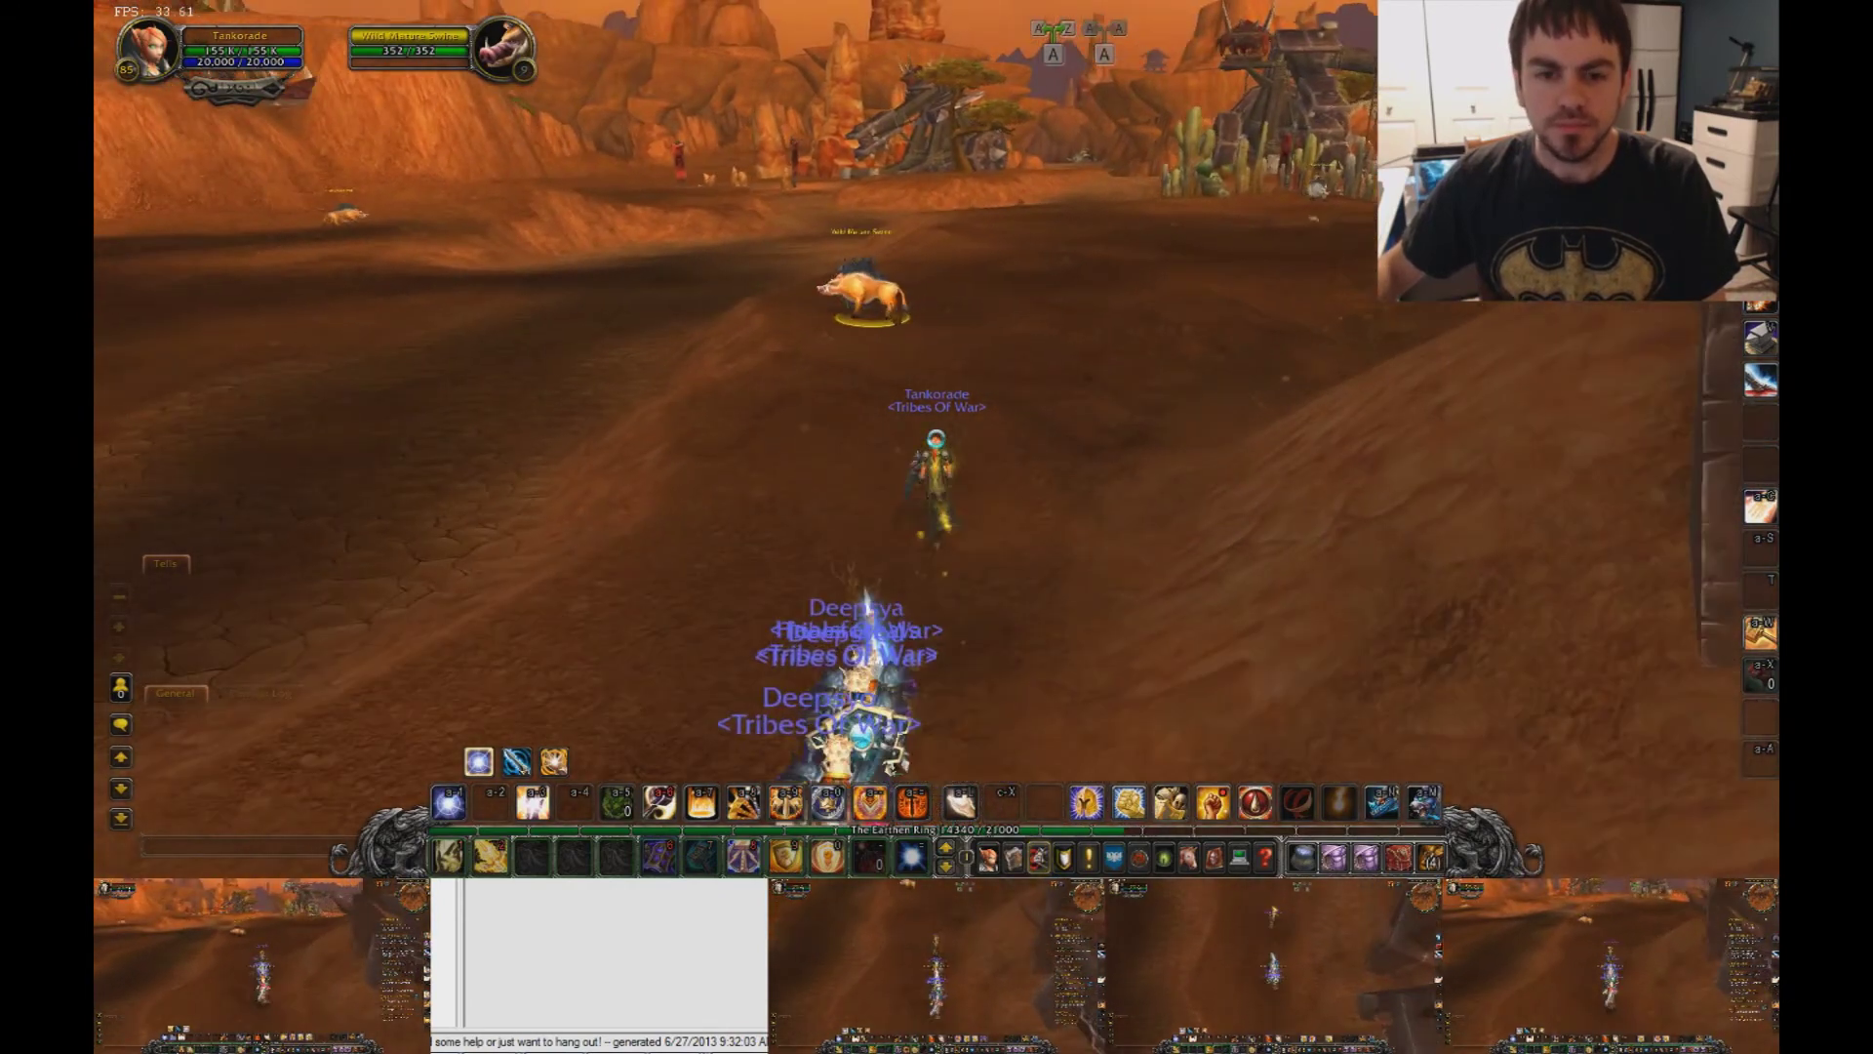
{"action": "key", "text": "d"}
{"action": "key", "text": "w"}
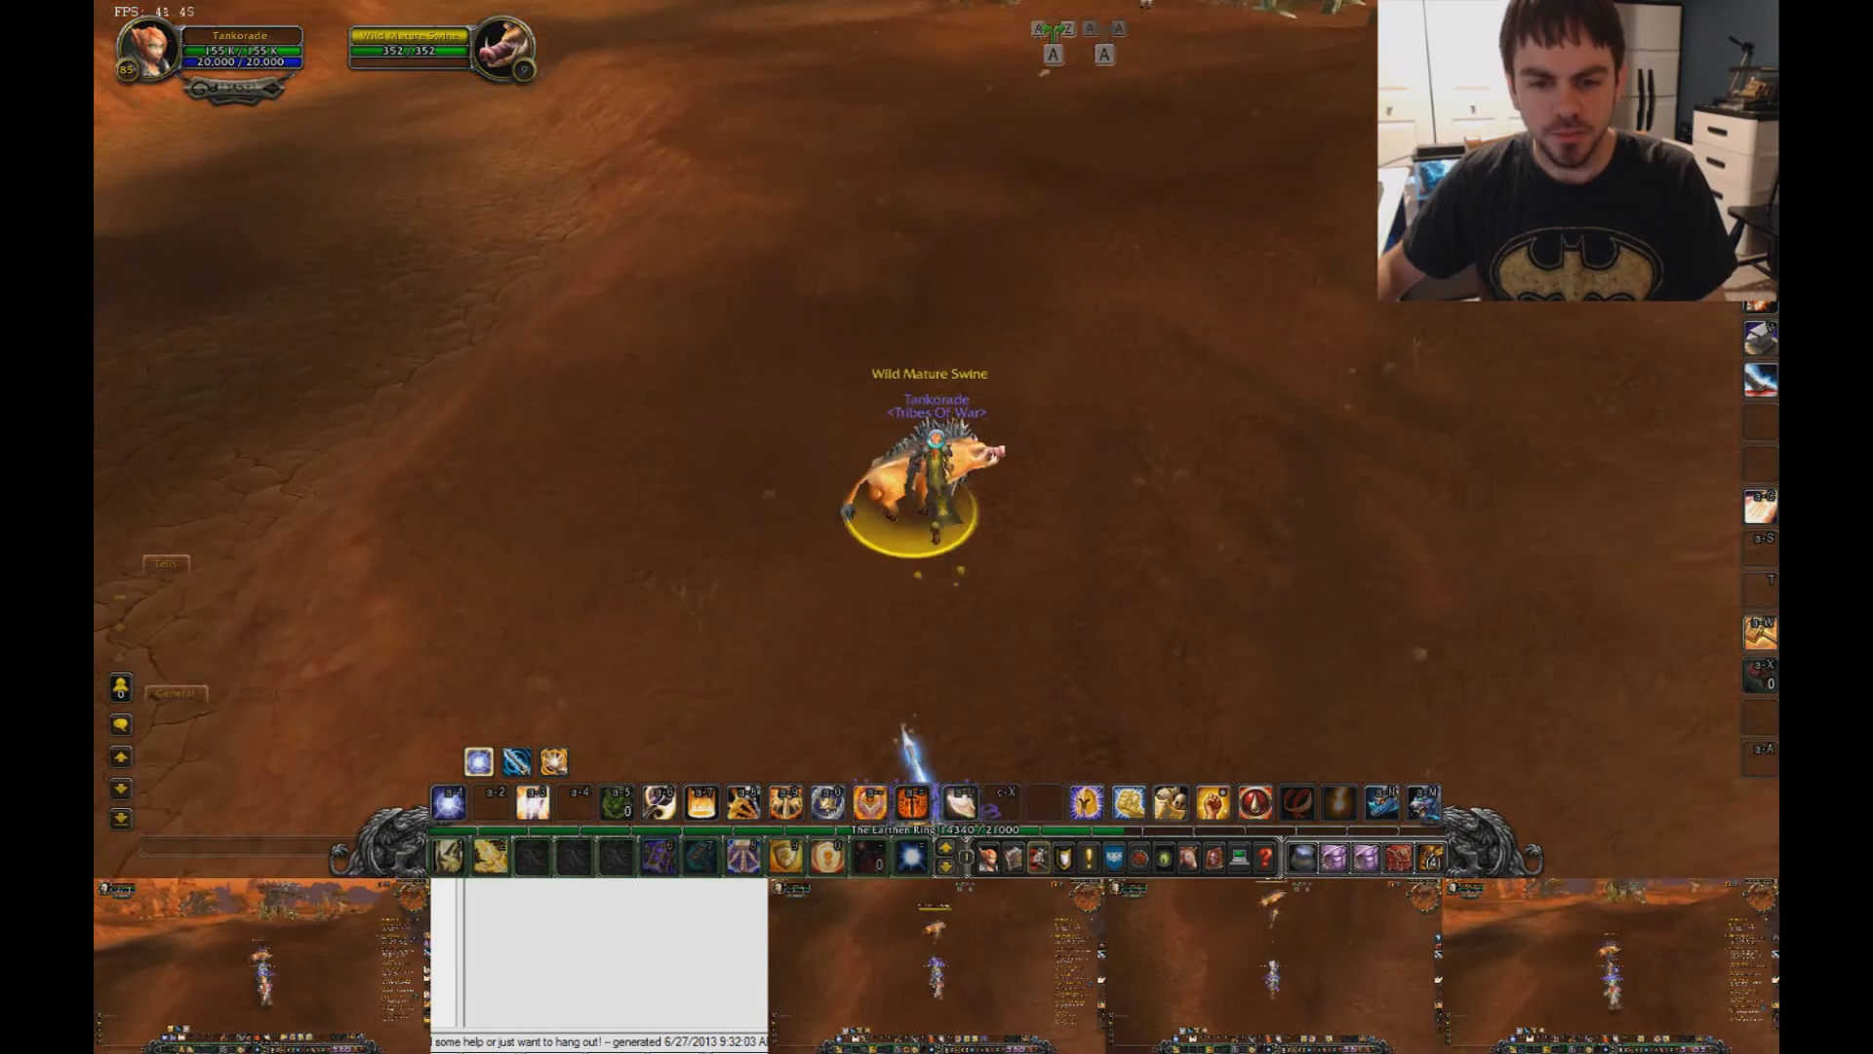
- Position the team beside the Wild Mature Swine and attack it with broadcasting on
{"action": "key", "text": "d"}
{"action": "key", "text": "w"}
{"action": "key", "text": "d"}
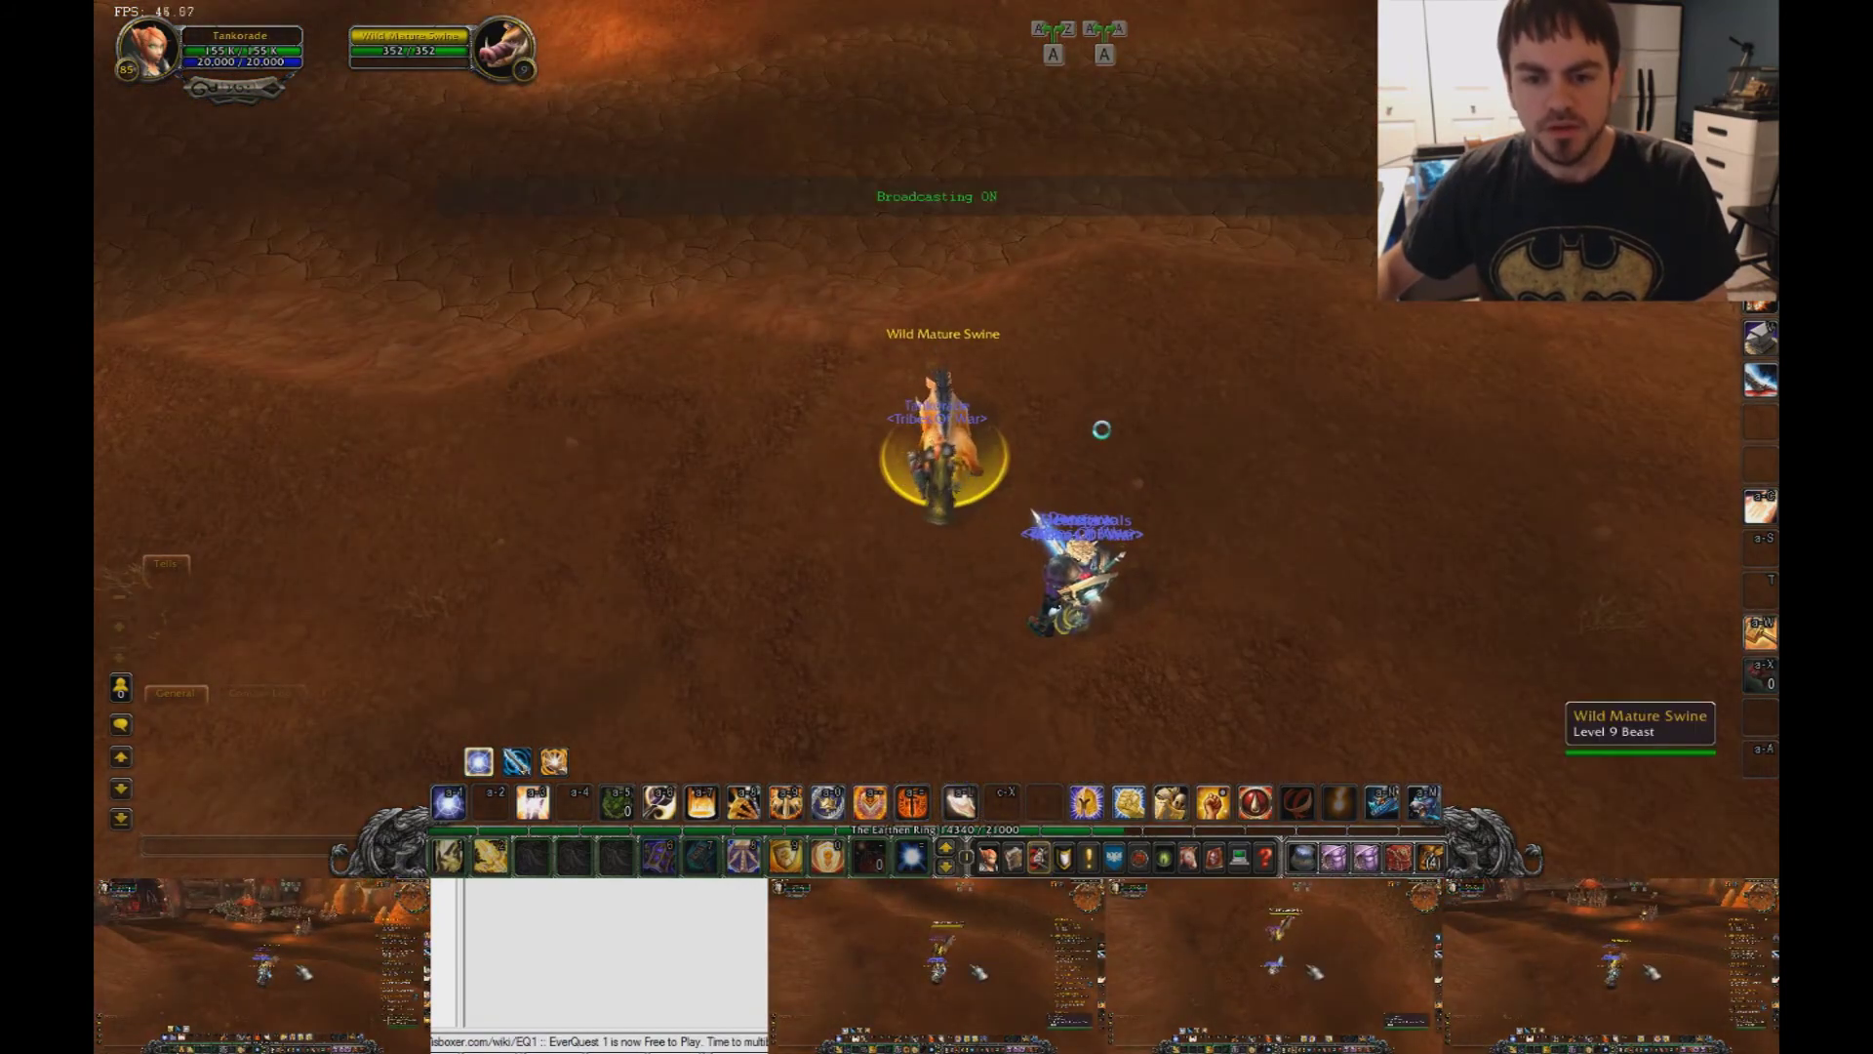
{"action": "key", "text": "2"}
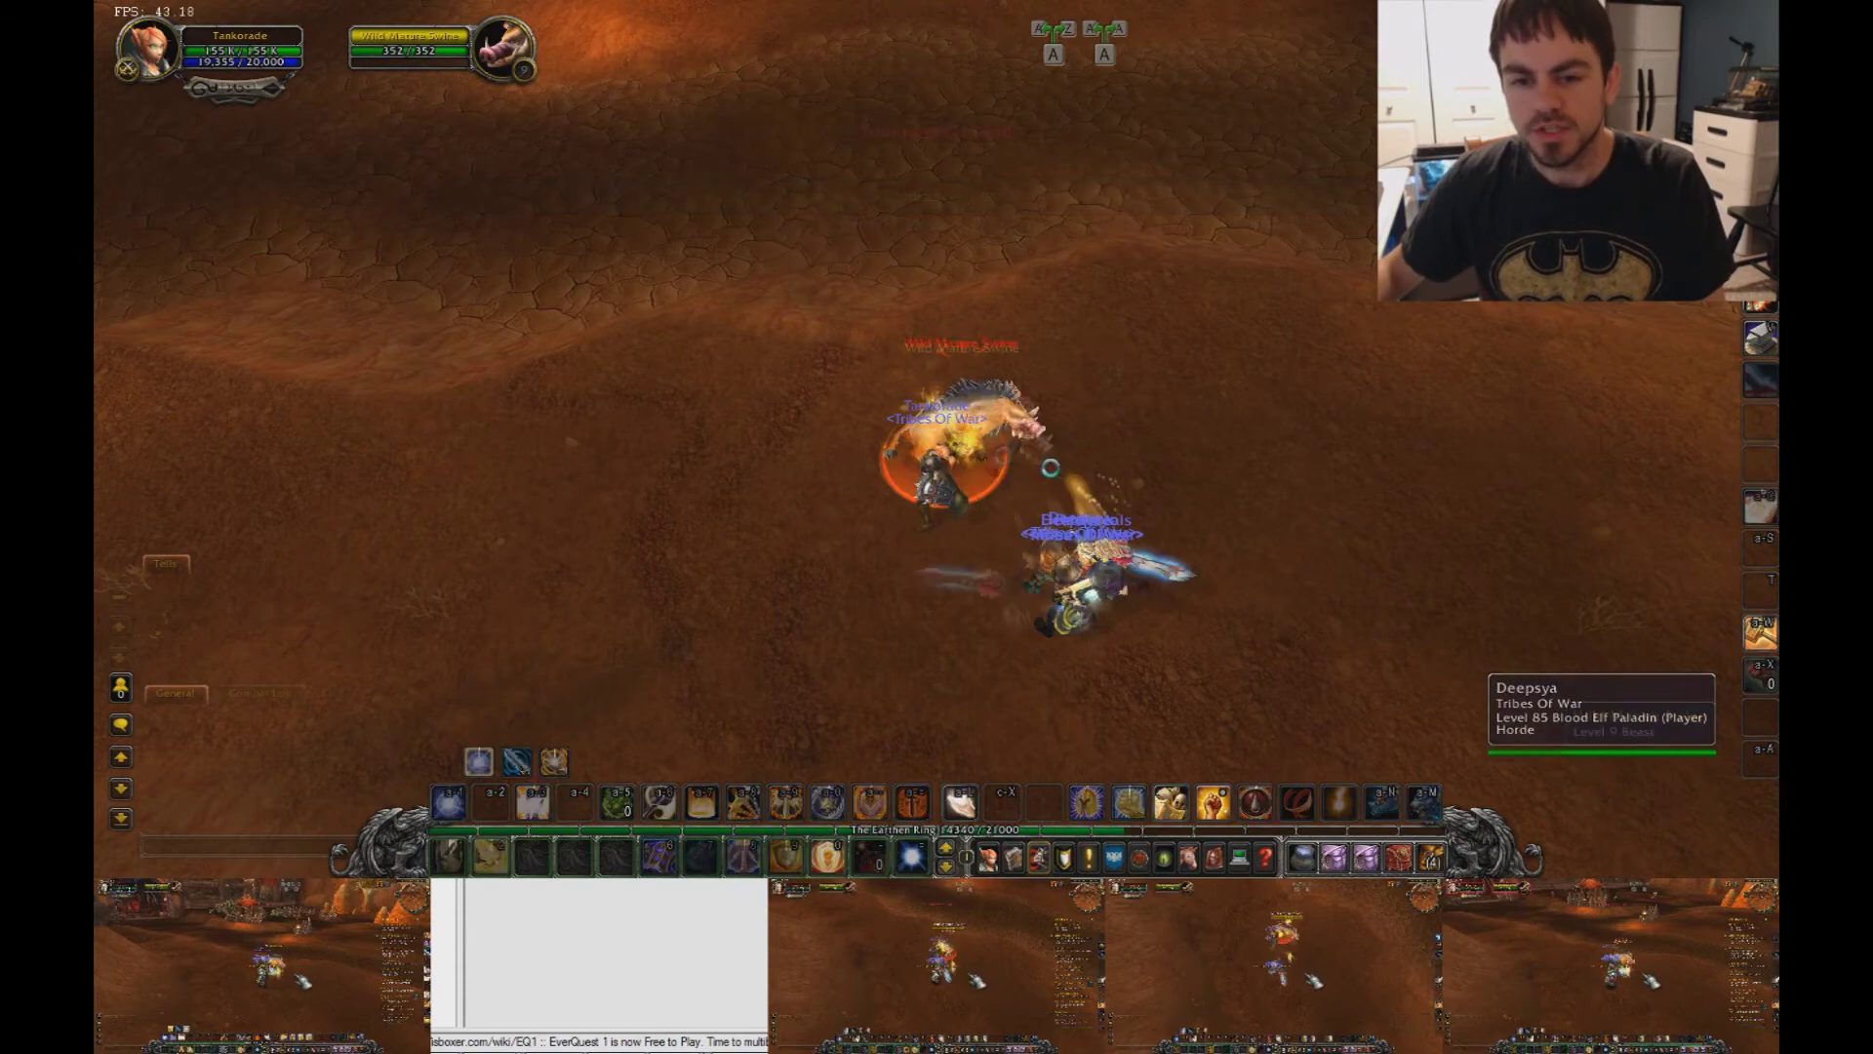
- Turn away from the swine and run the lead character back toward the Orgrimmar gate
{"action": "key", "text": "a"}
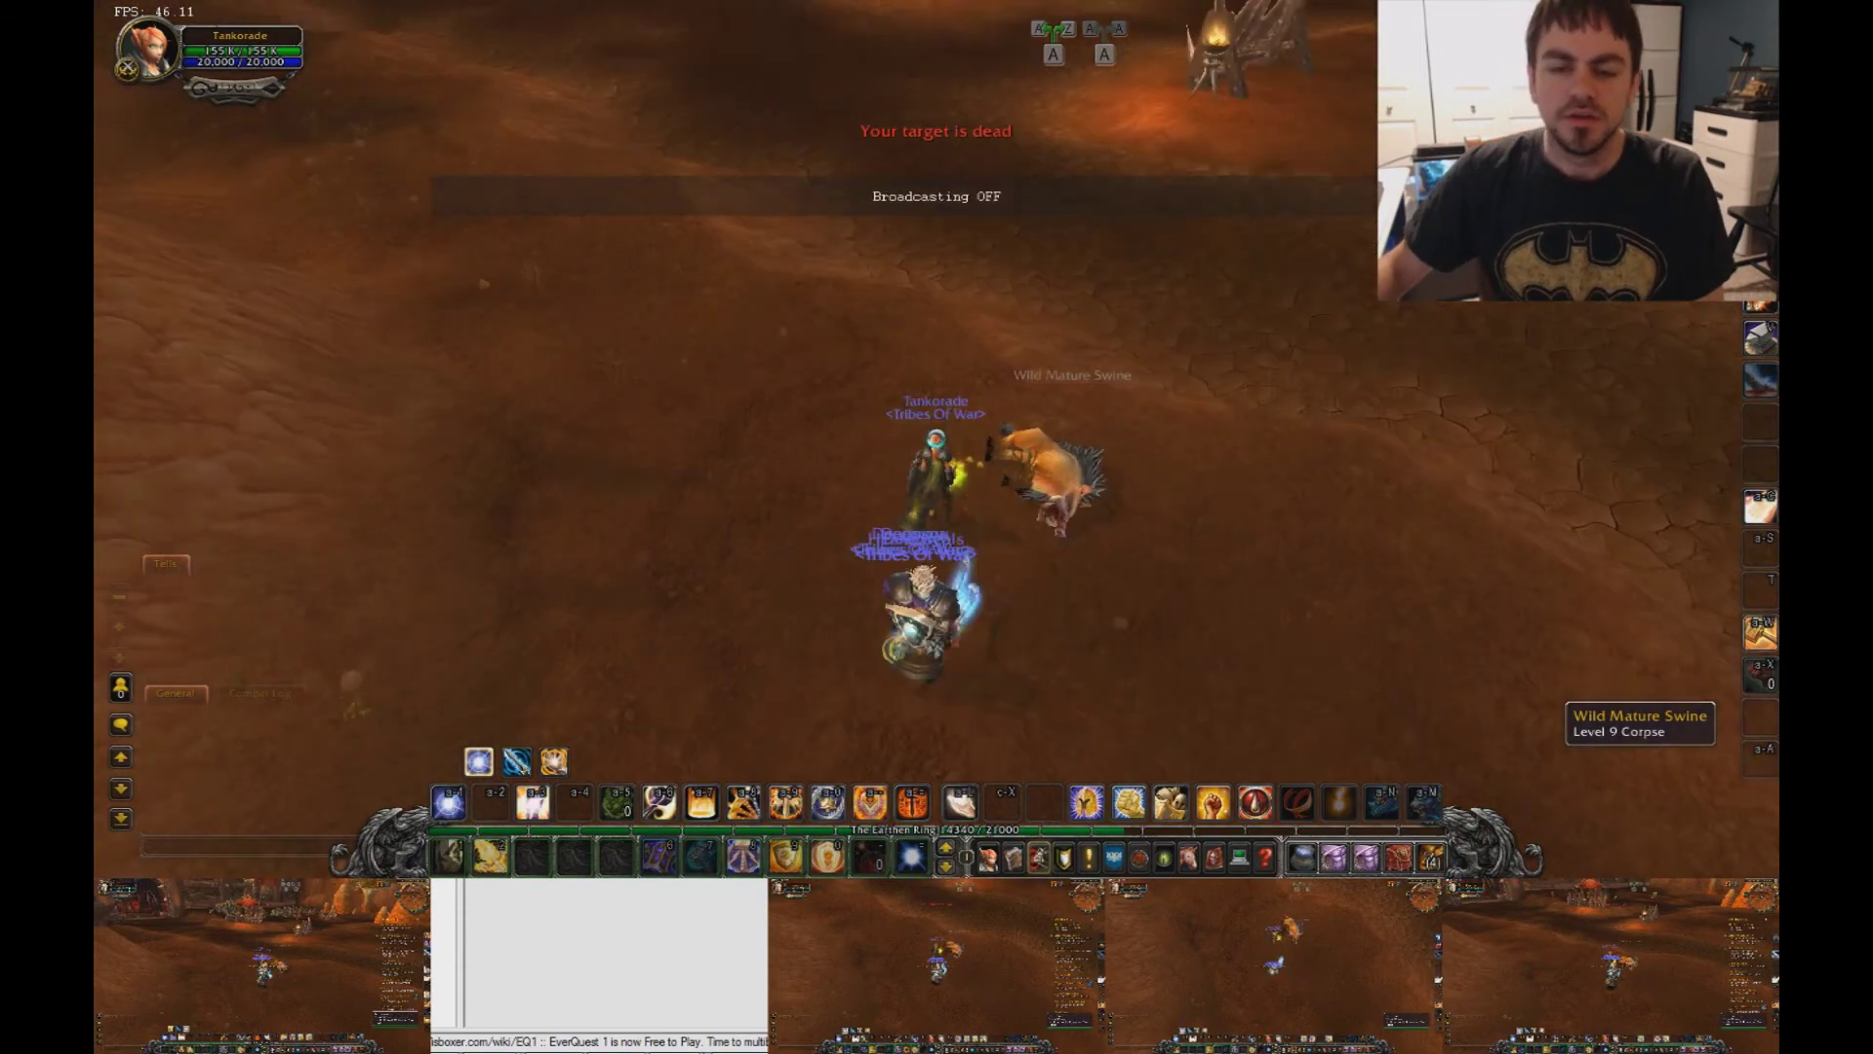
{"action": "key", "text": "w"}
{"action": "key", "text": "w"}
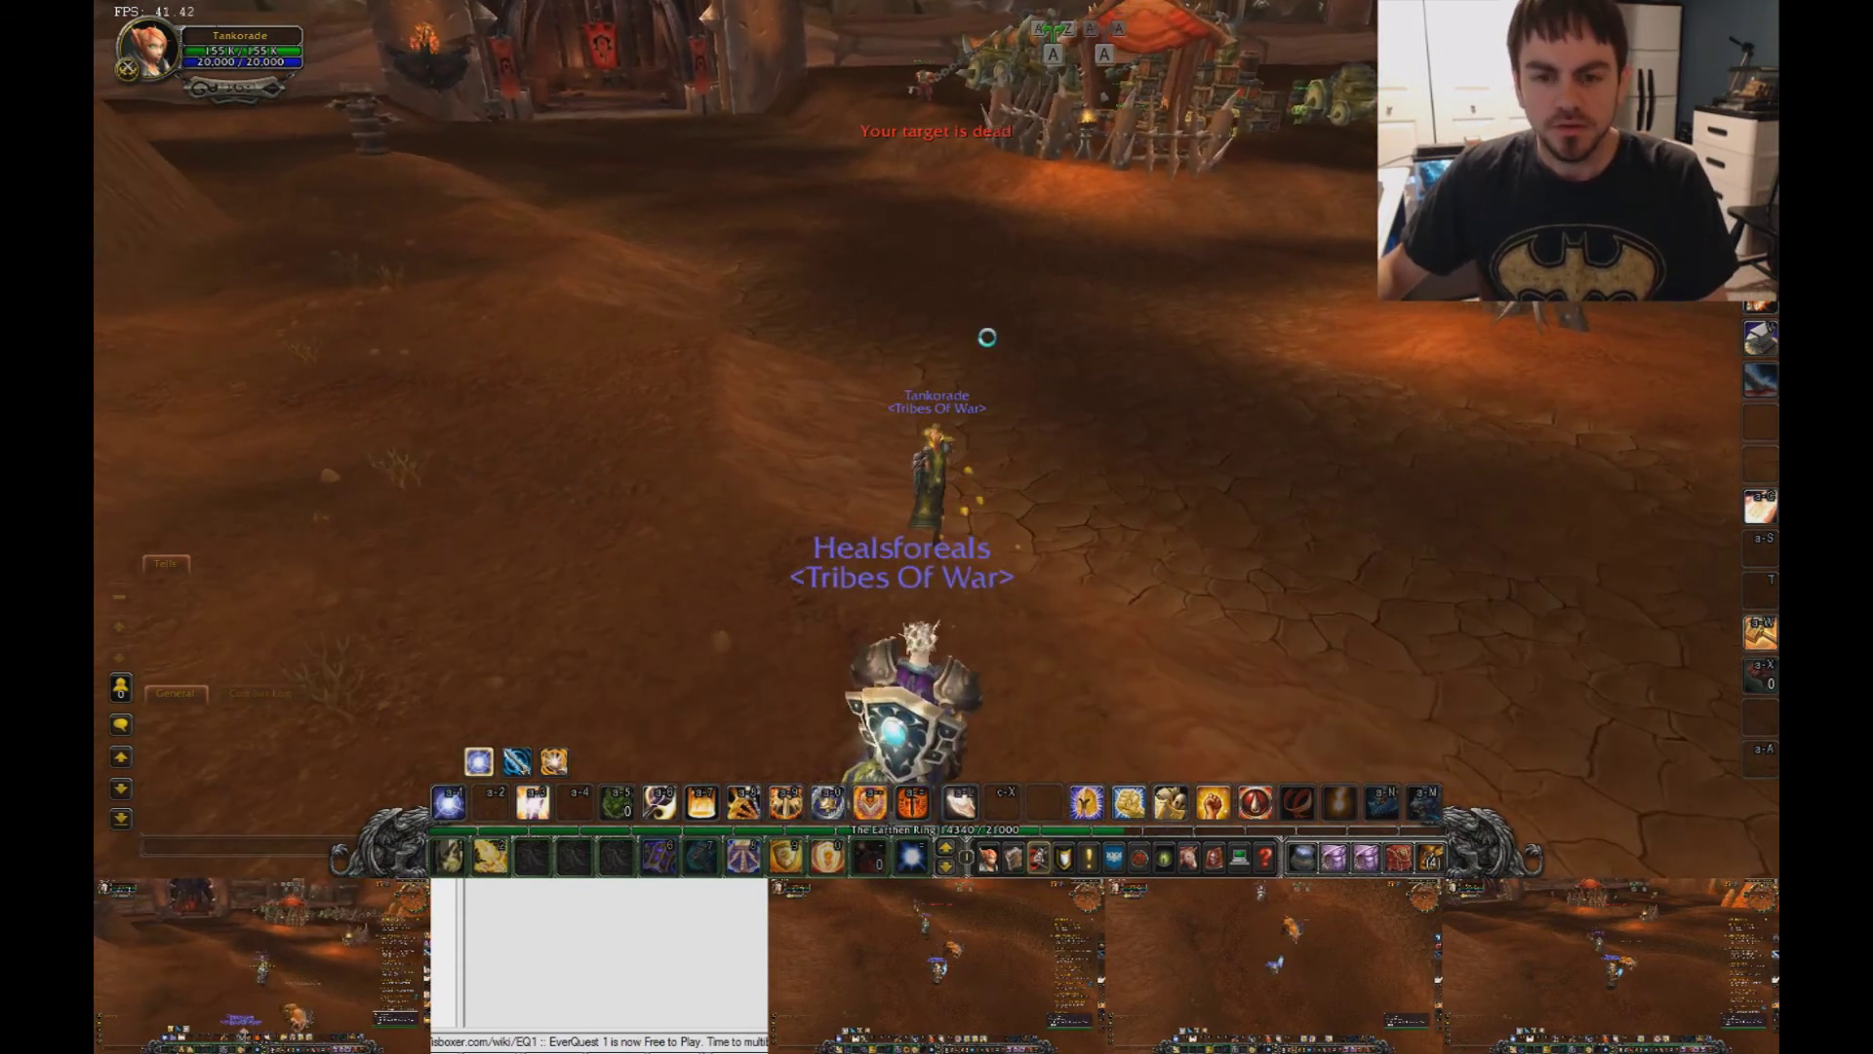
{"action": "key", "text": "a"}
{"action": "key", "text": "w"}
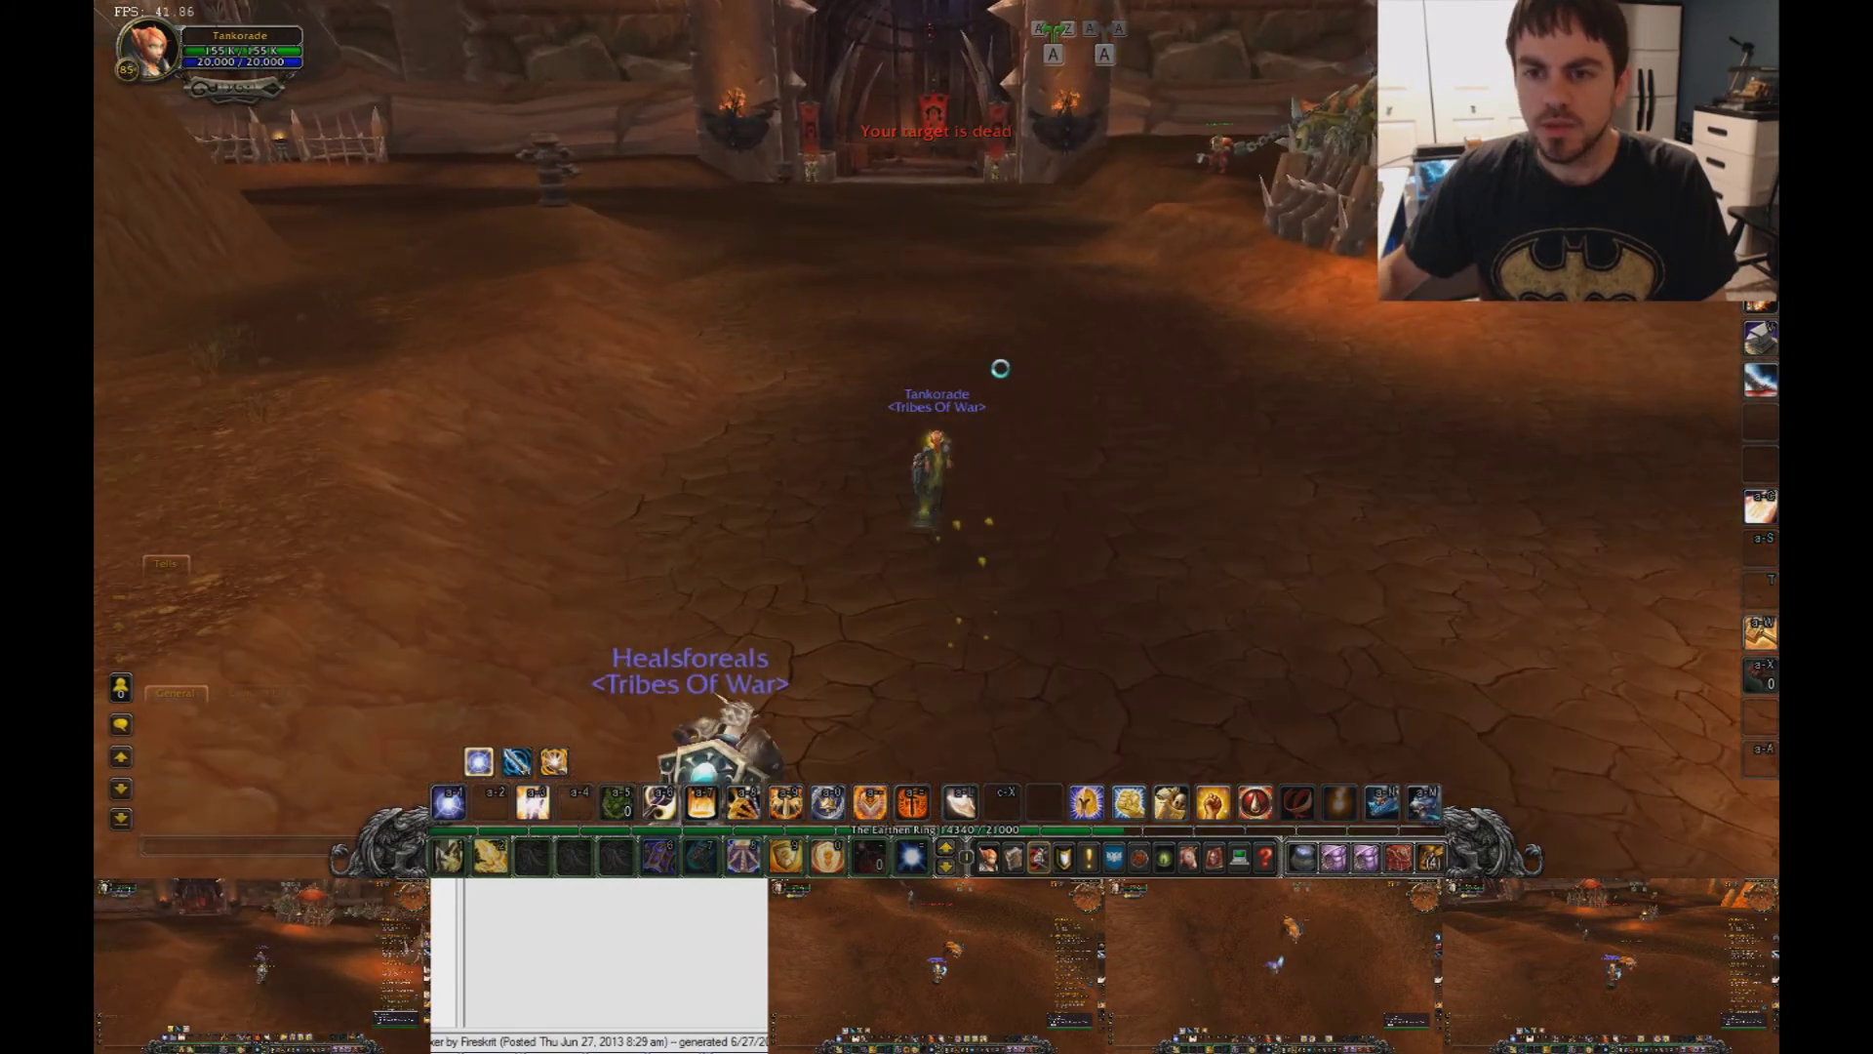
{"action": "key", "text": "w"}
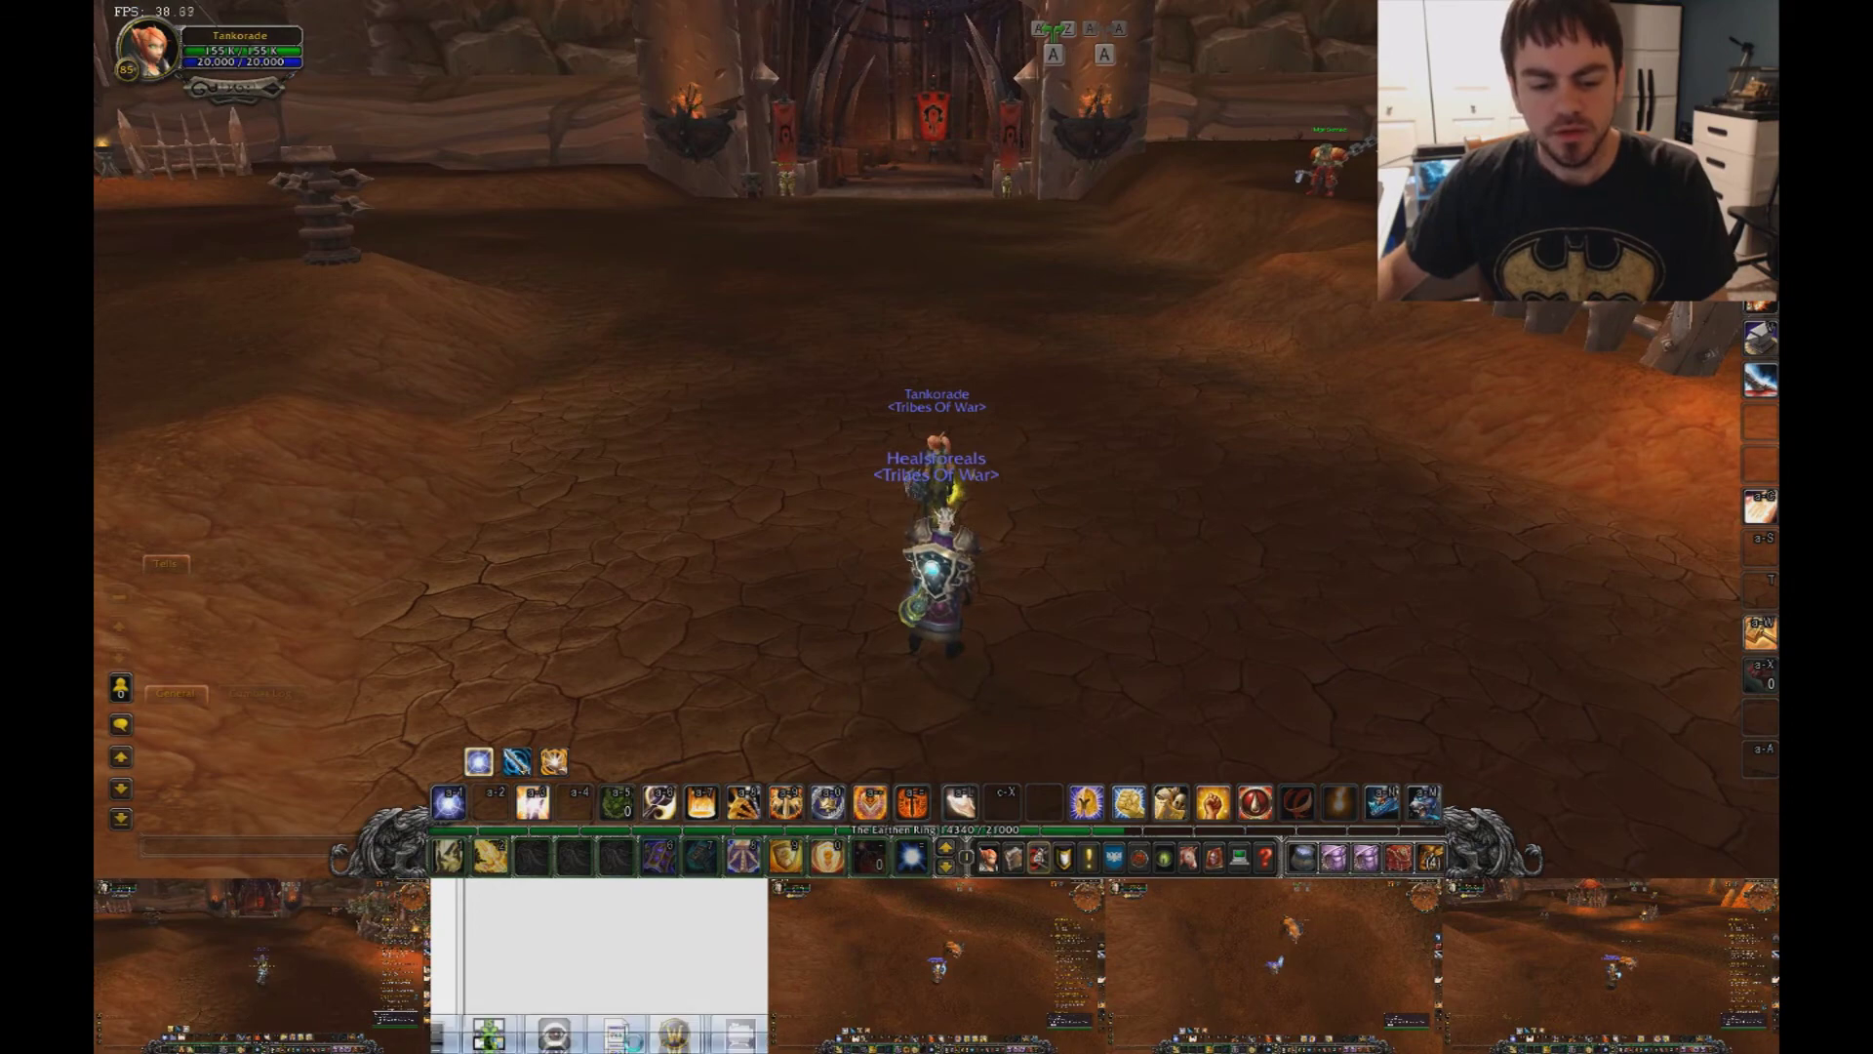
- Switch to the Screenshots folder window and go to the newest kt pals pro captures at the start of the file list
{"action": "key", "text": "alt+Tab"}
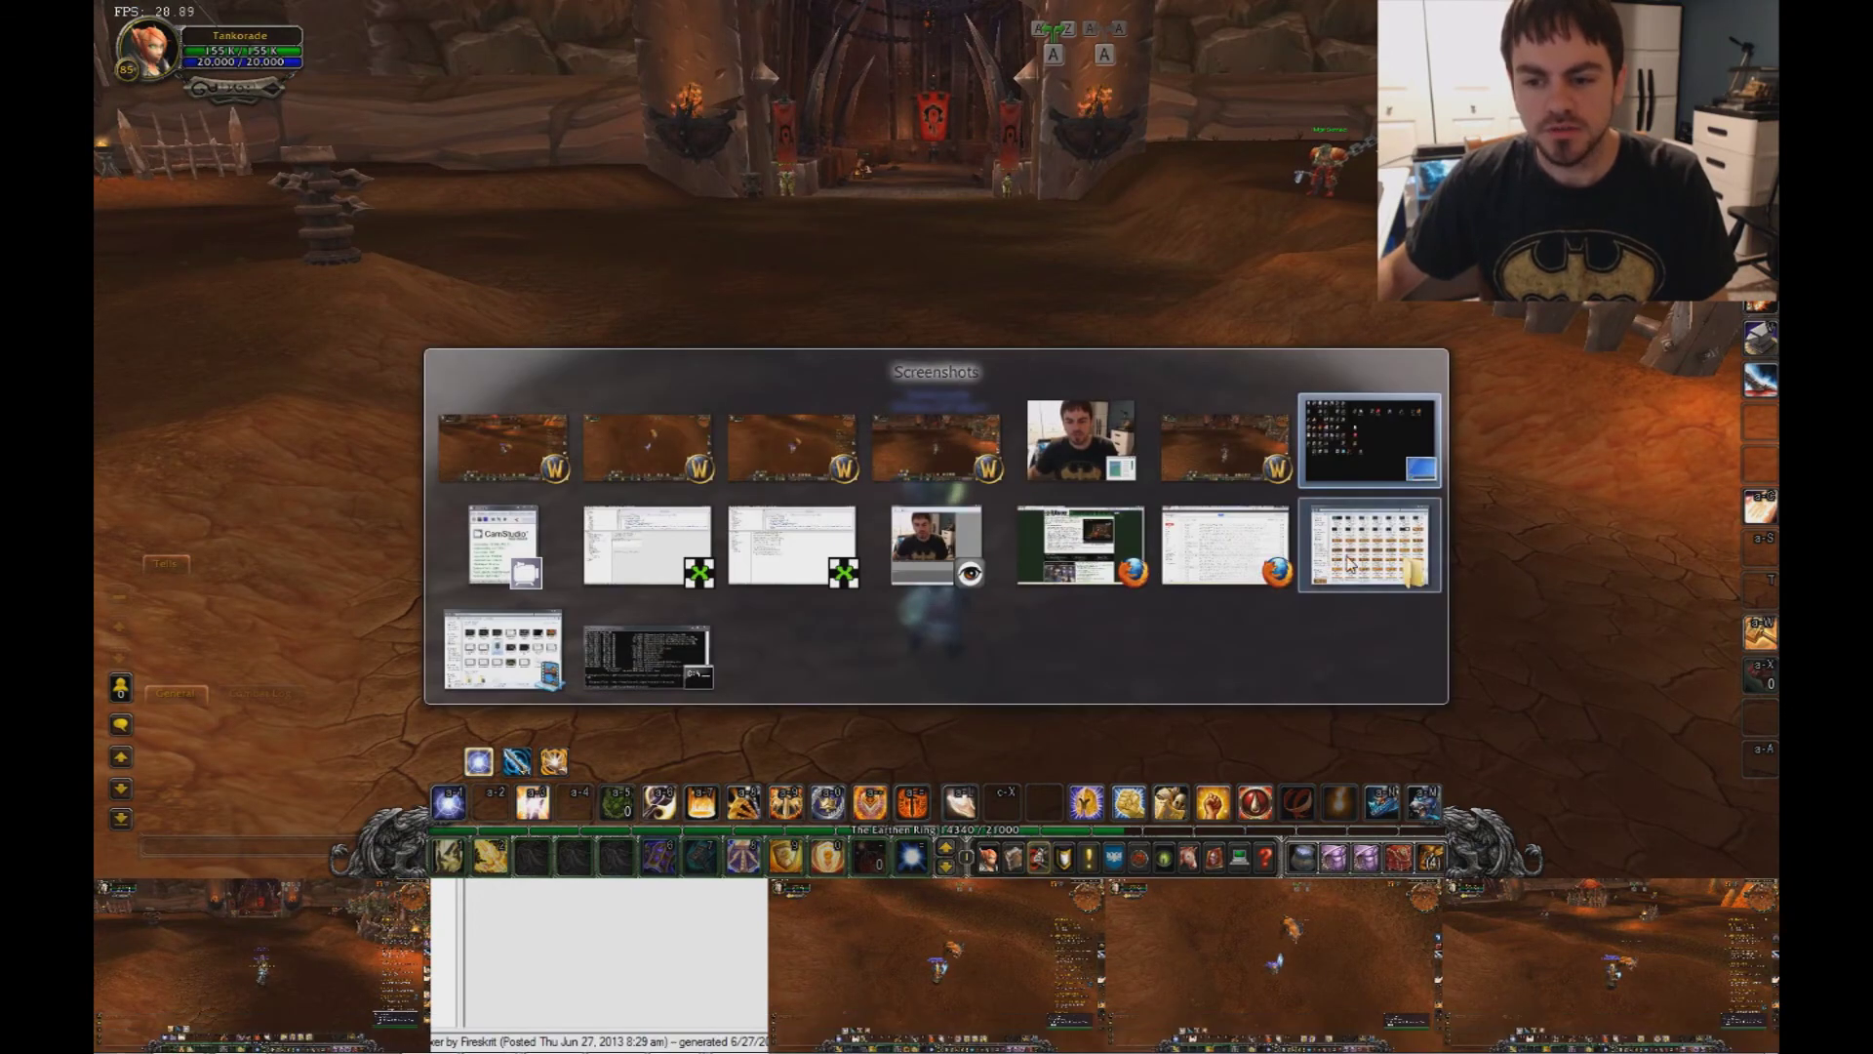
{"action": "left_click", "coordinate": [1312, 556]}
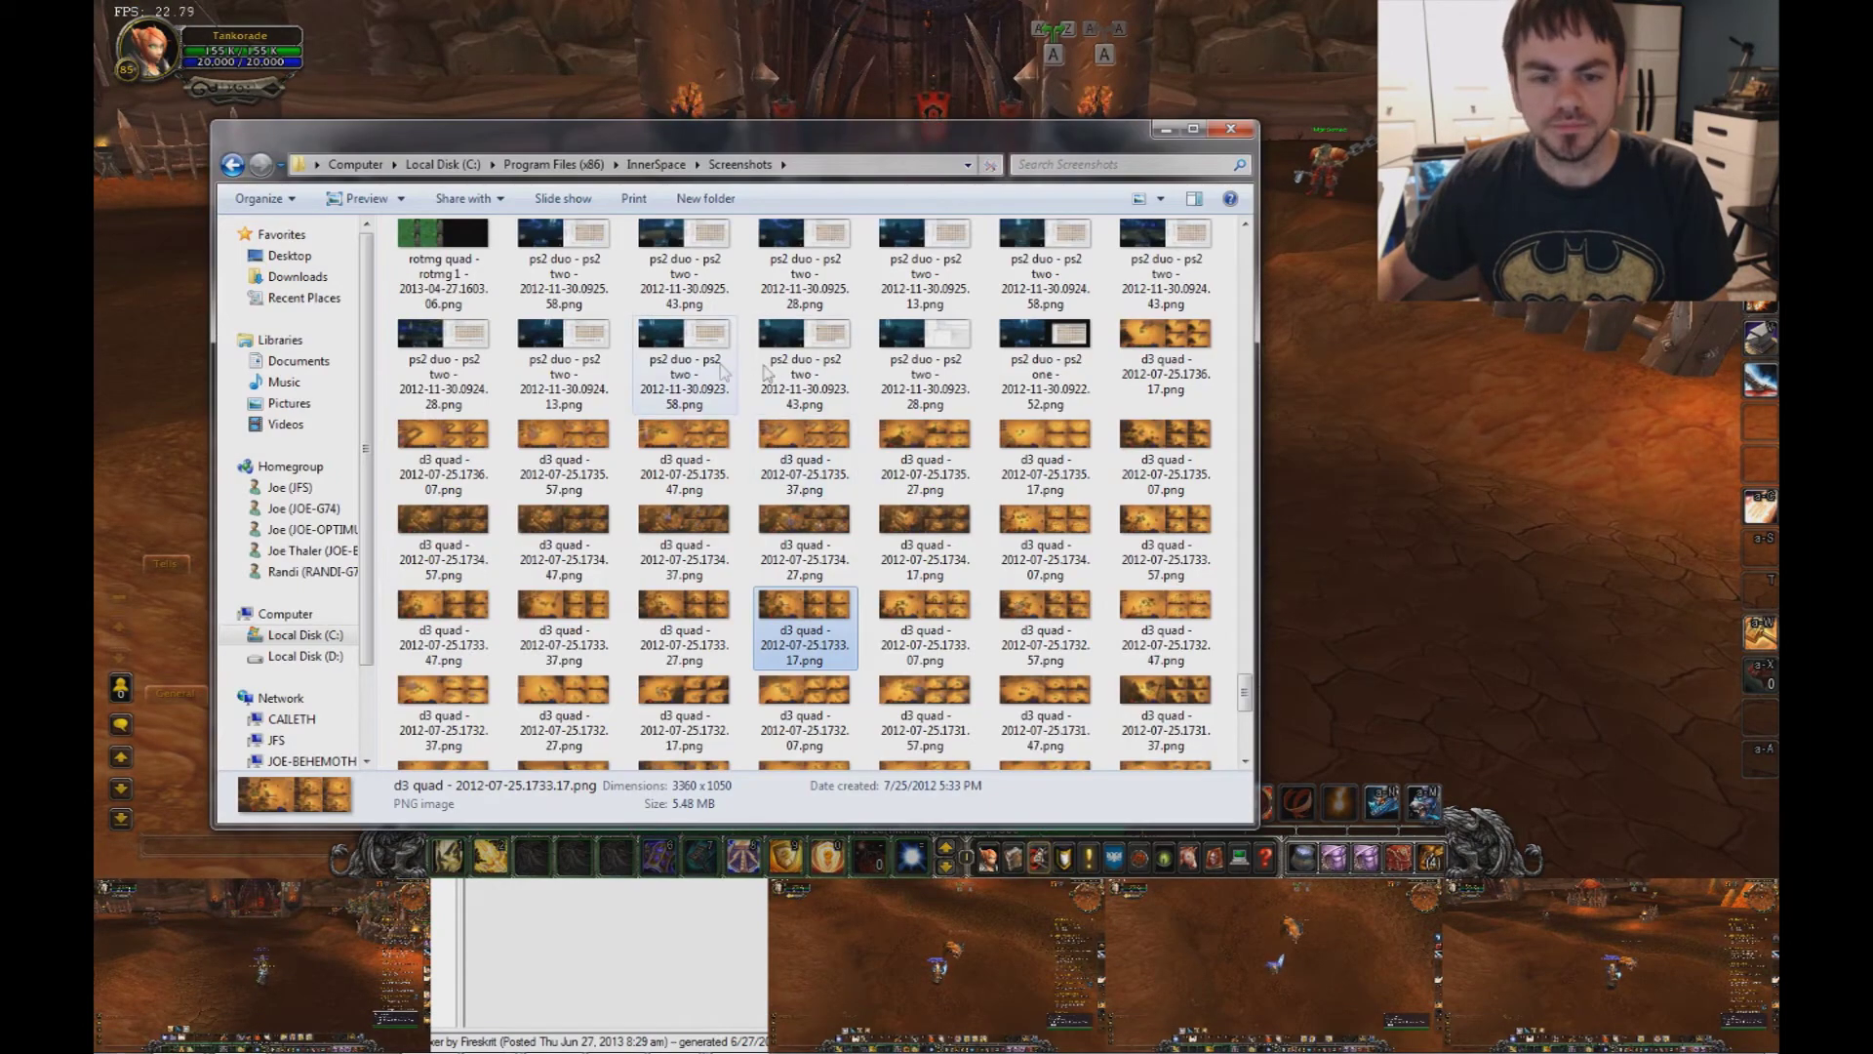
{"action": "scroll", "coordinate": [1161, 375], "scroll_direction": "up", "scroll_amount": 10}
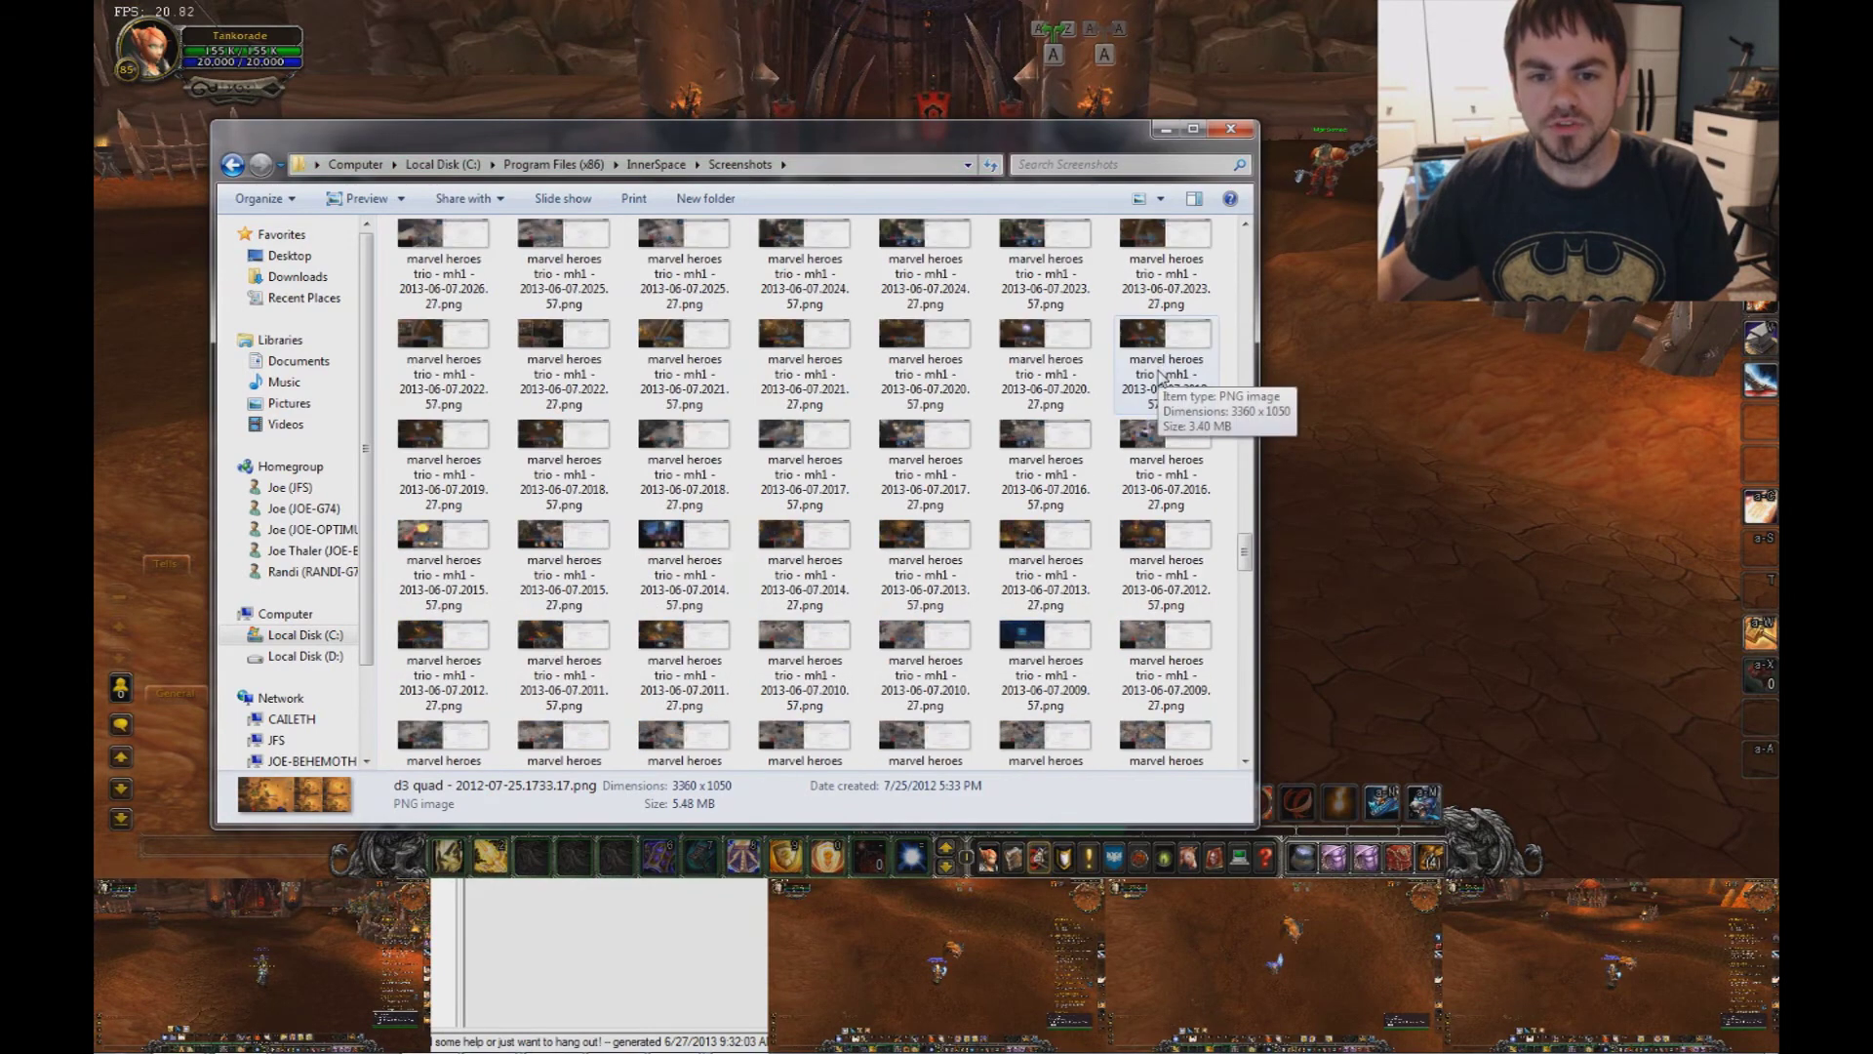
{"action": "scroll", "coordinate": [1224, 281], "scroll_direction": "up", "scroll_amount": 15}
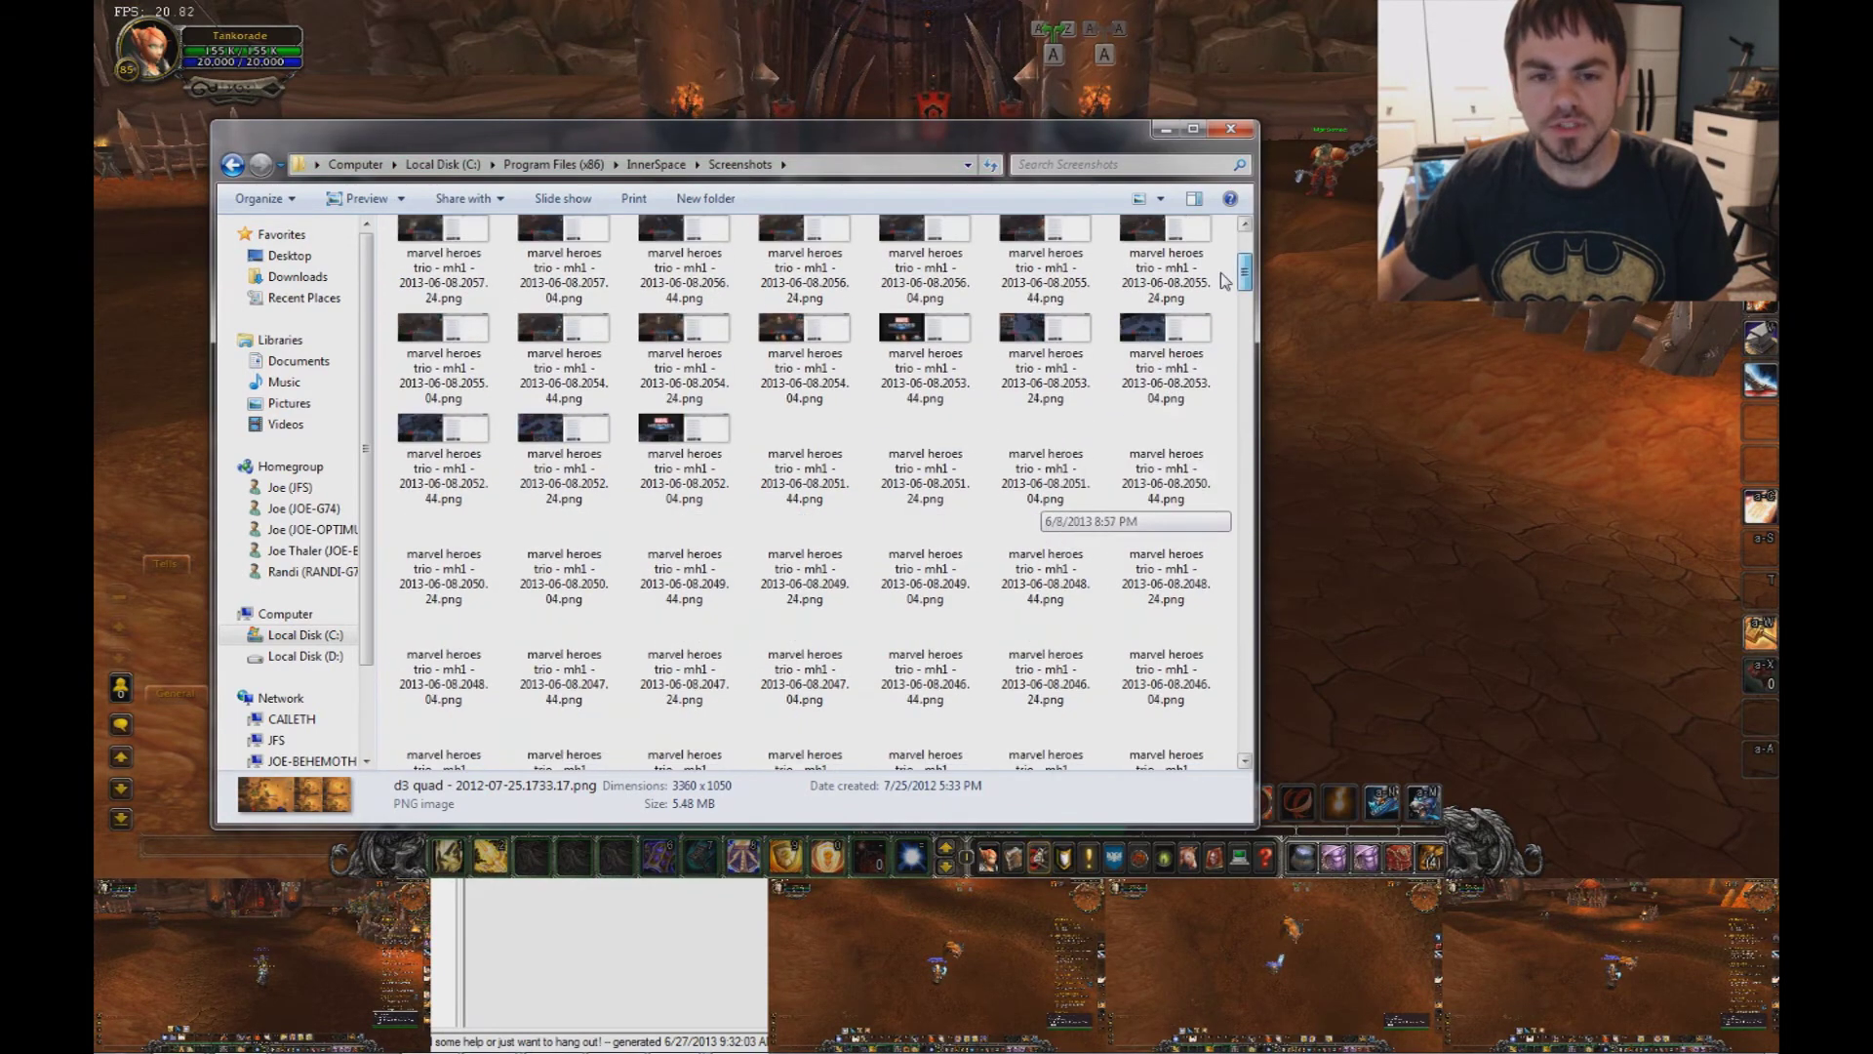
{"action": "scroll", "coordinate": [1224, 281], "scroll_direction": "up", "scroll_amount": 10}
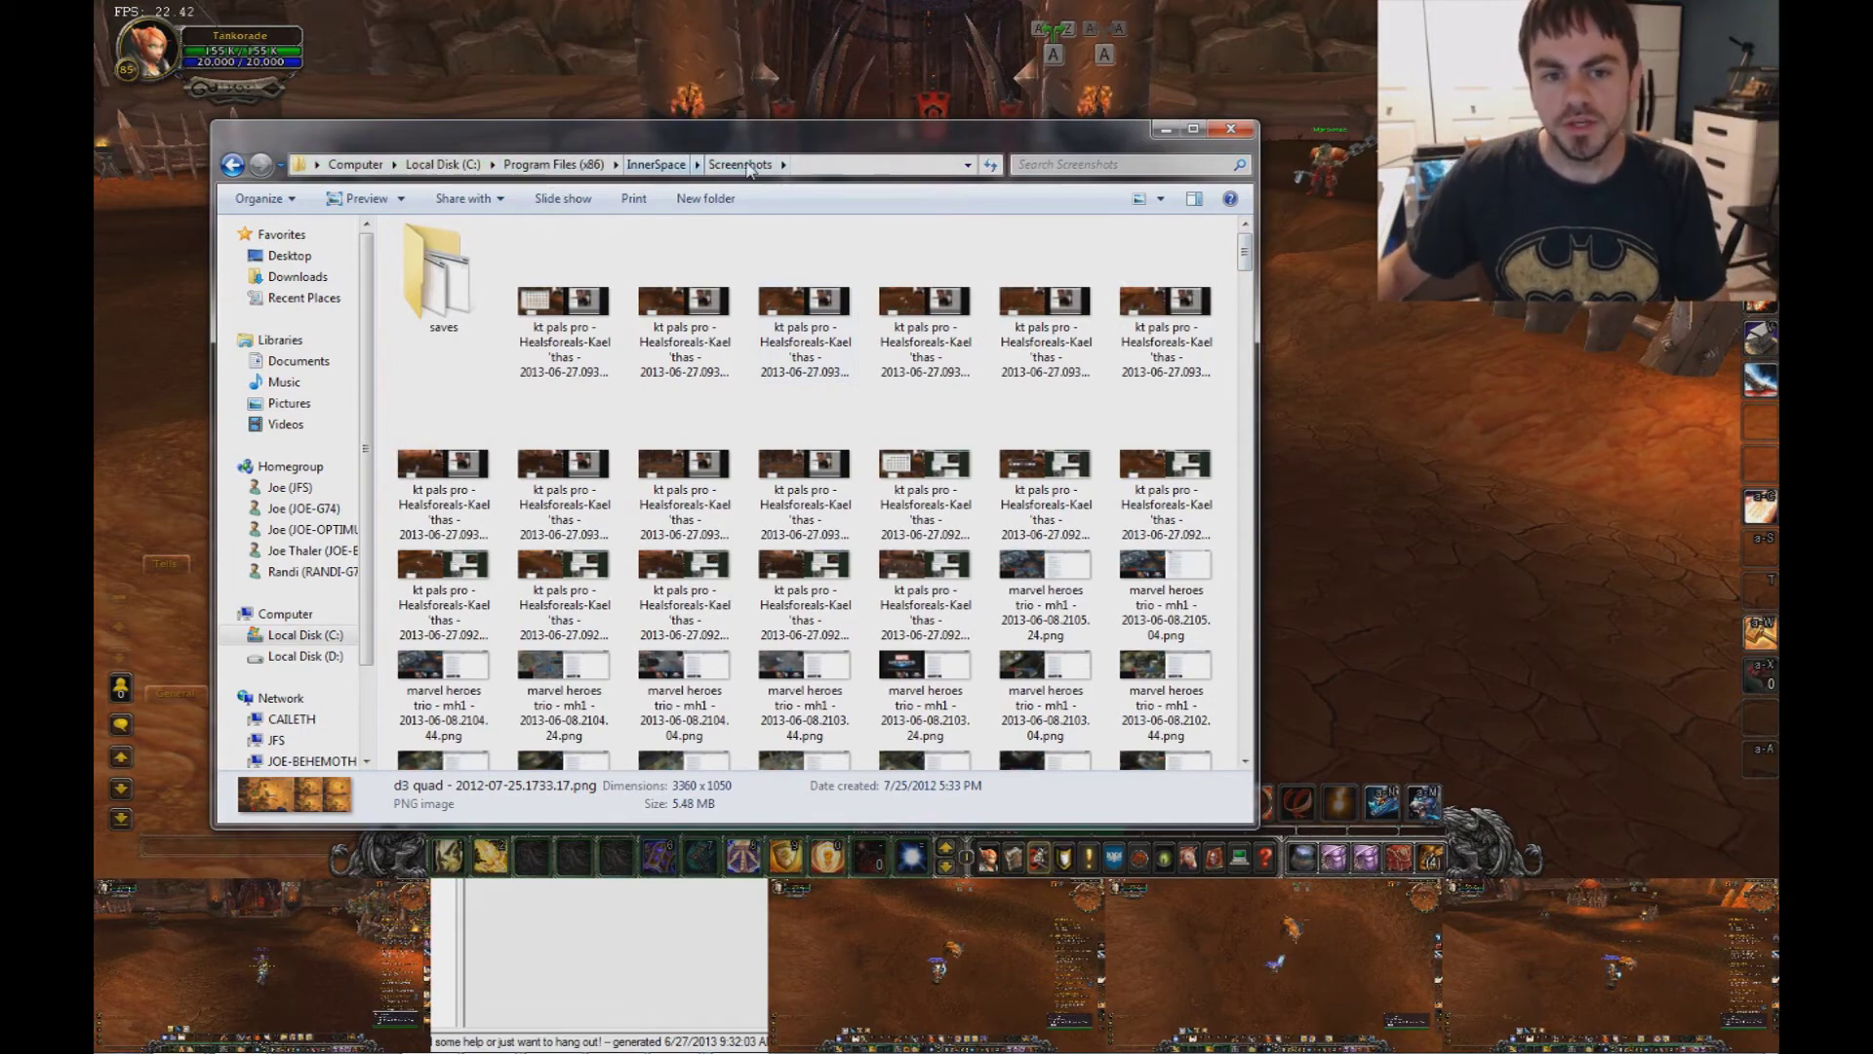
{"action": "left_click", "coordinate": [600, 356]}
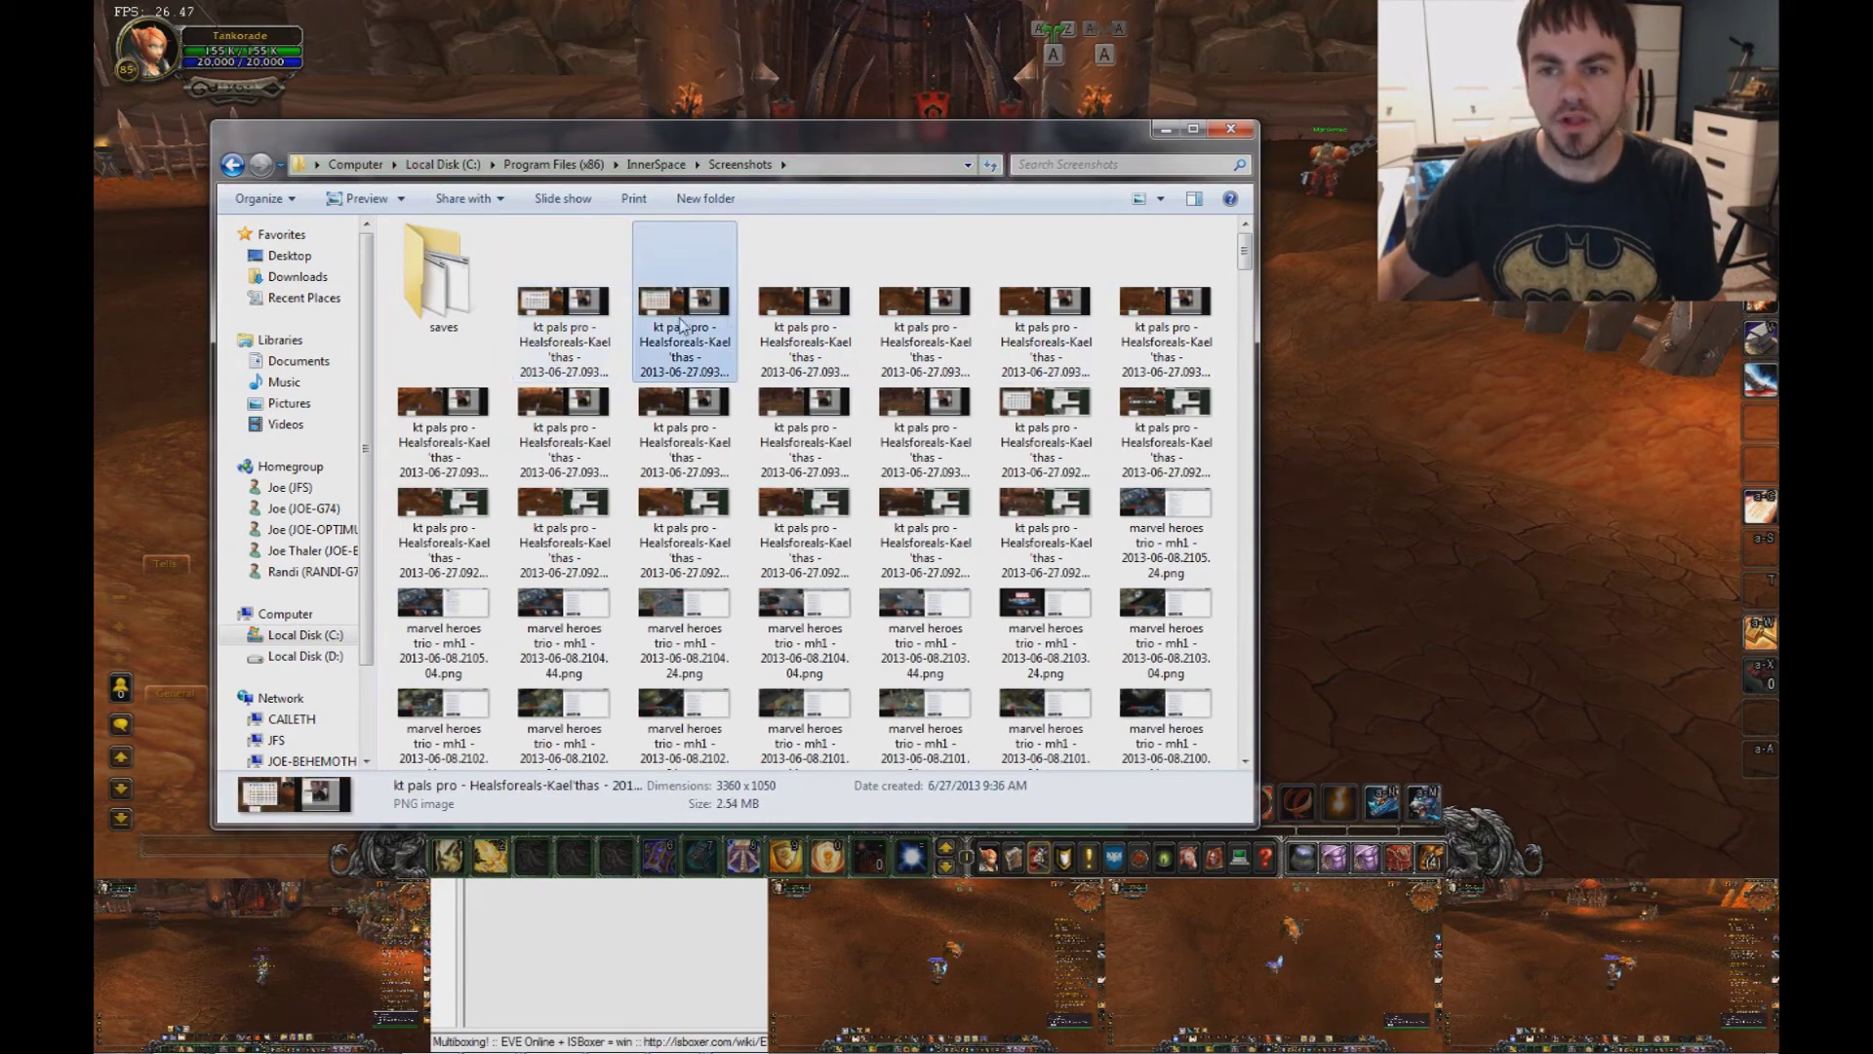
- Return briefly to the World of Warcraft window and bring the Screenshots folder back to the front
{"action": "left_click", "coordinate": [1339, 392]}
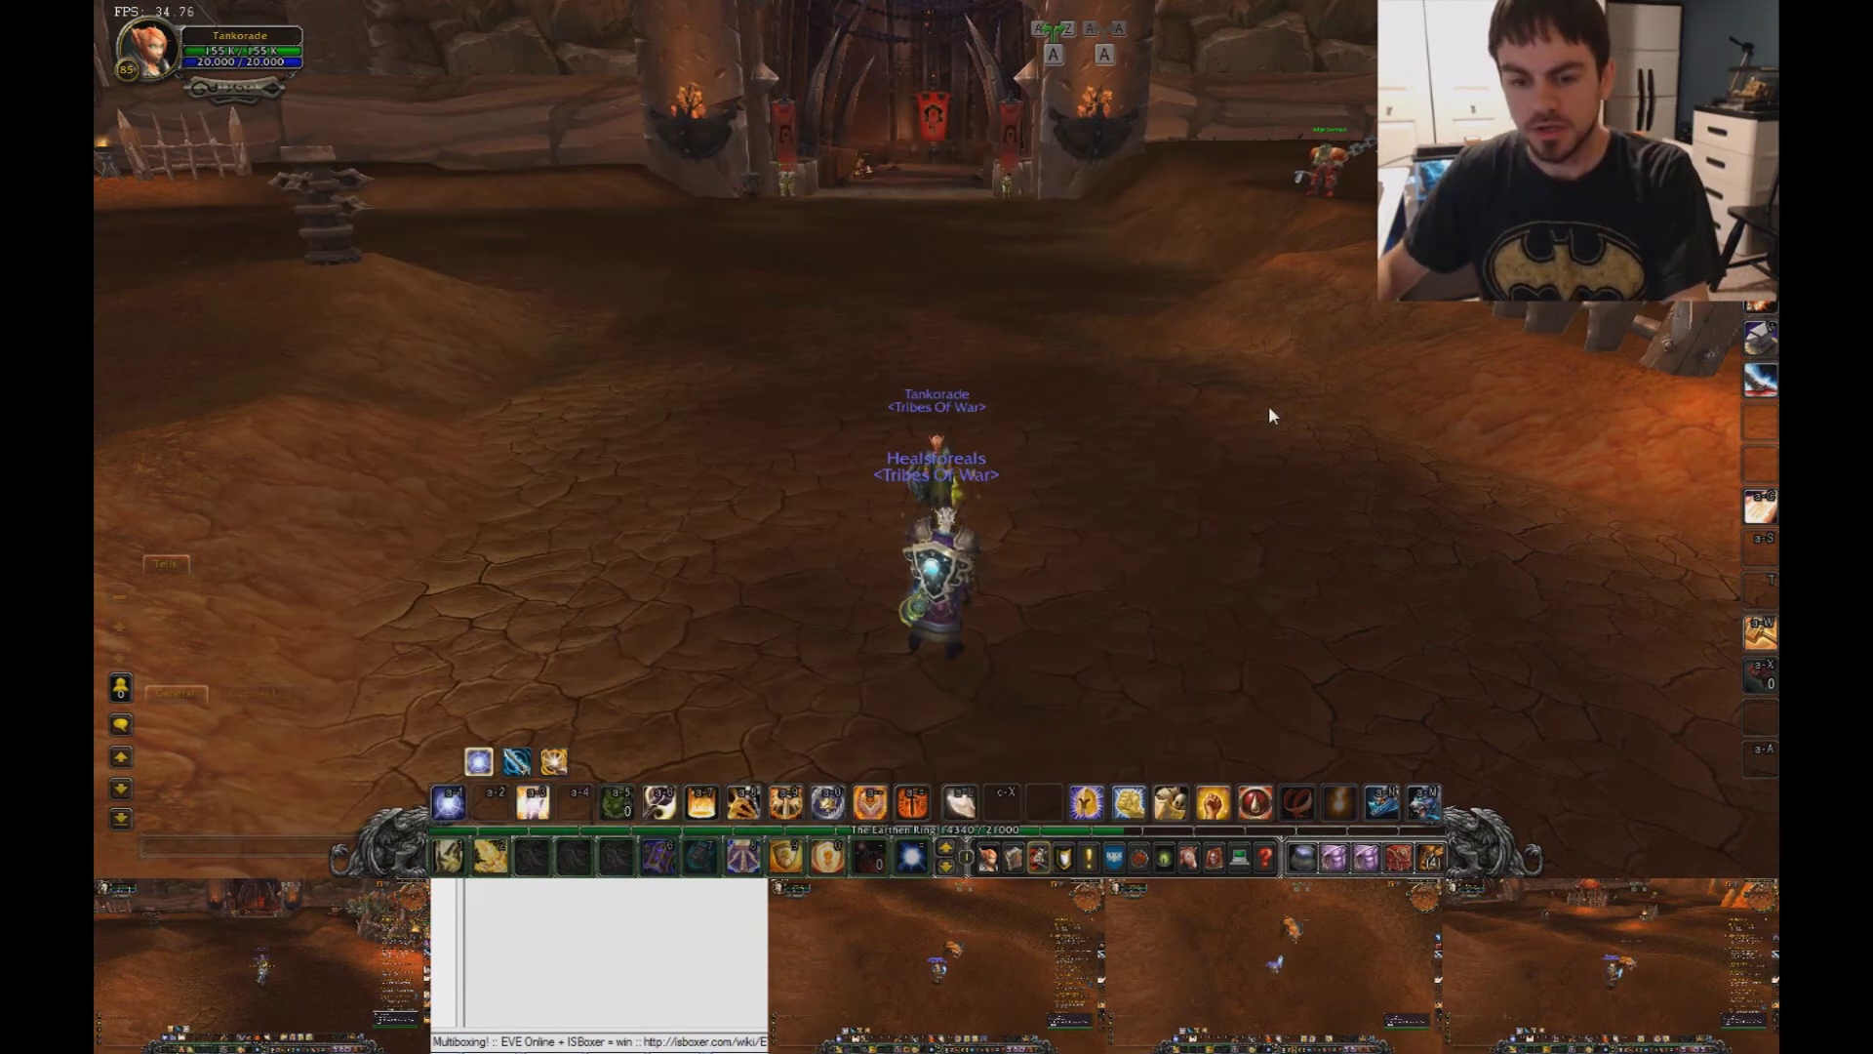
{"action": "key", "text": "ctrl+alt+s"}
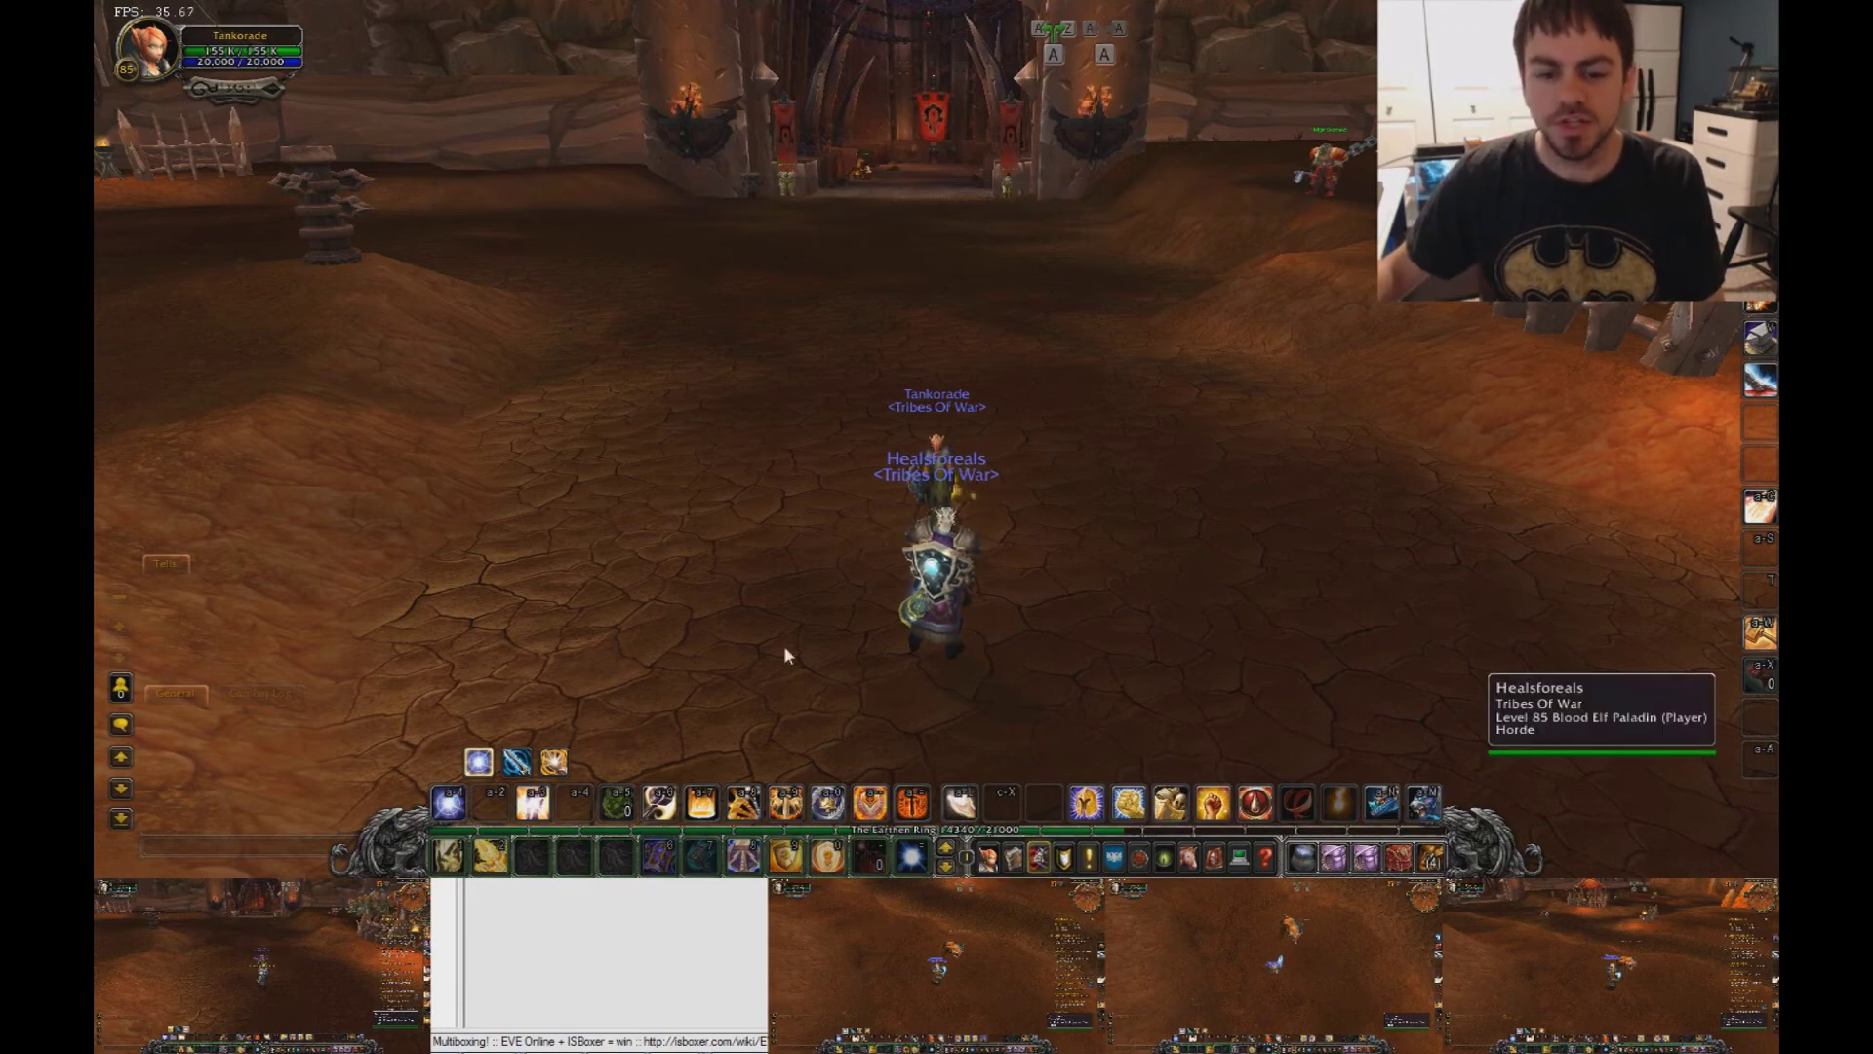
{"action": "key", "text": "alt+Tab"}
{"action": "key", "text": "Tab"}
{"action": "key", "text": "Tab"}
{"action": "key", "text": "Tab"}
{"action": "key", "text": "Tab"}
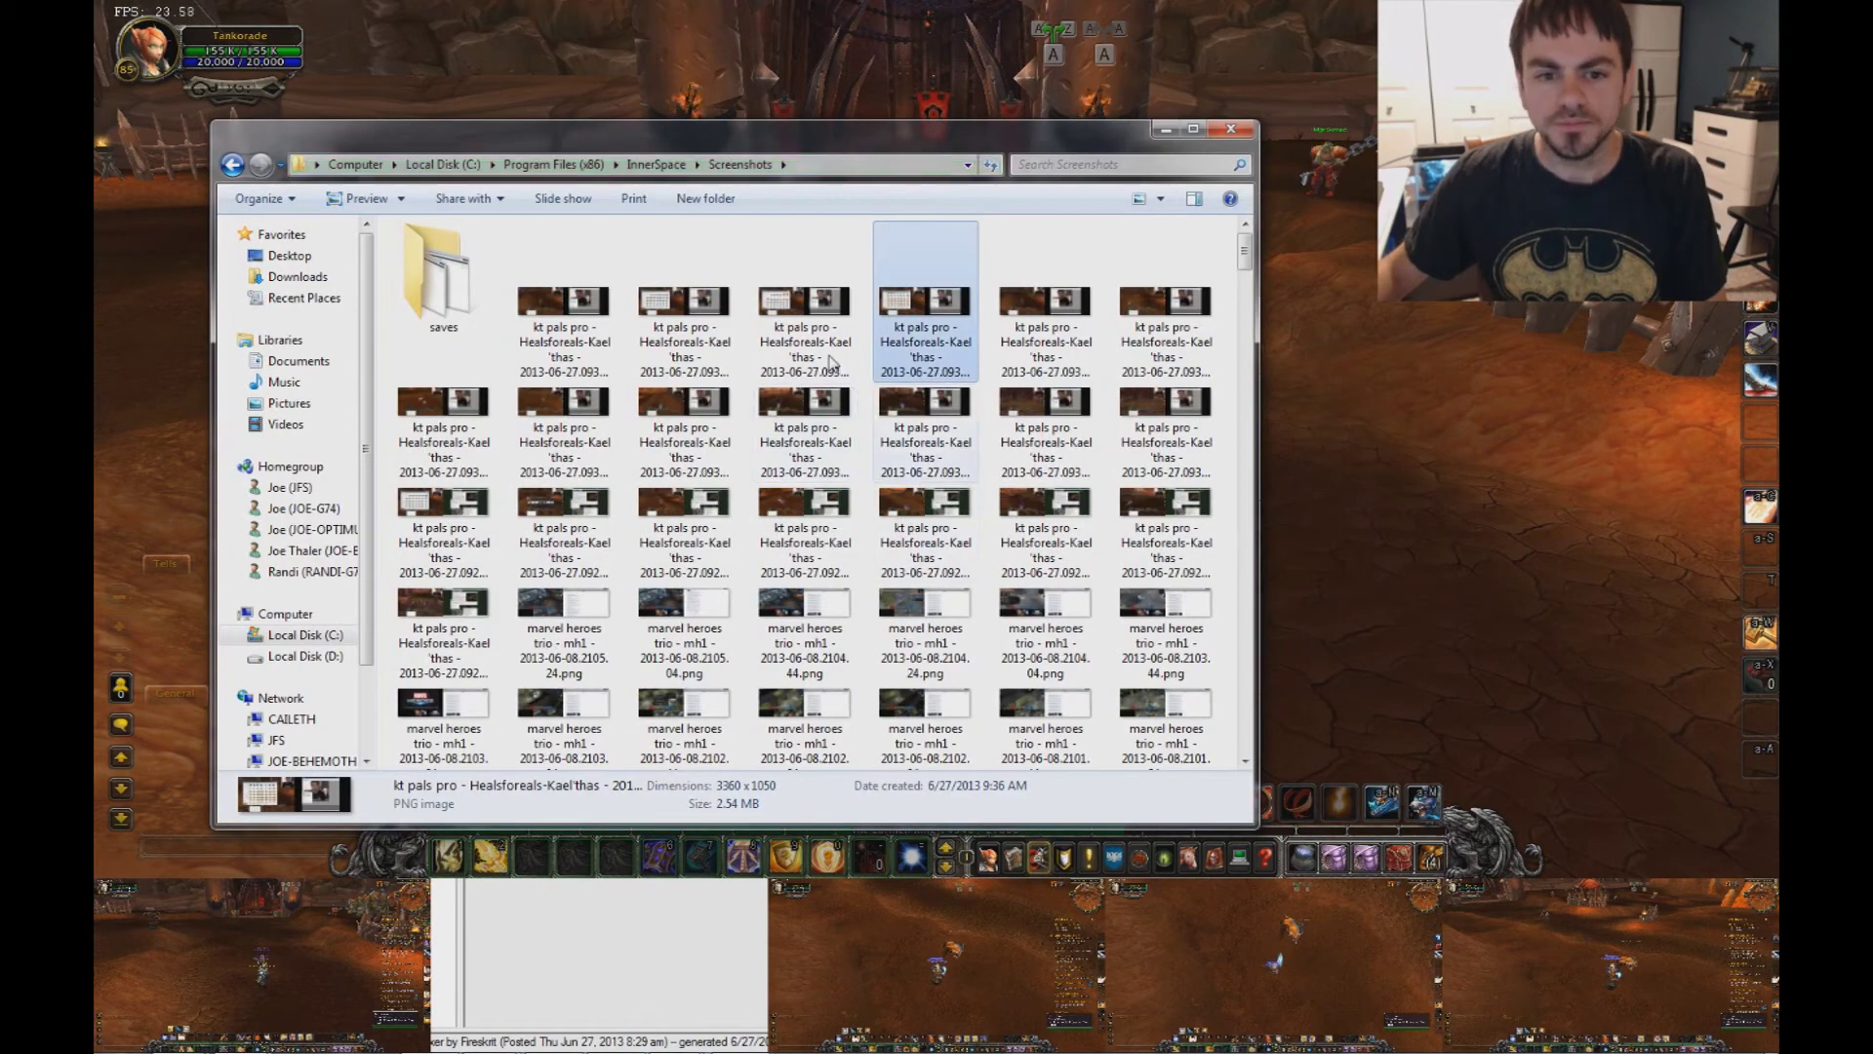
- Open the newest kt pals pro capture in Windows Photo Viewer and page back and forth through the recorded screenshots
{"action": "double_click", "coordinate": [561, 332]}
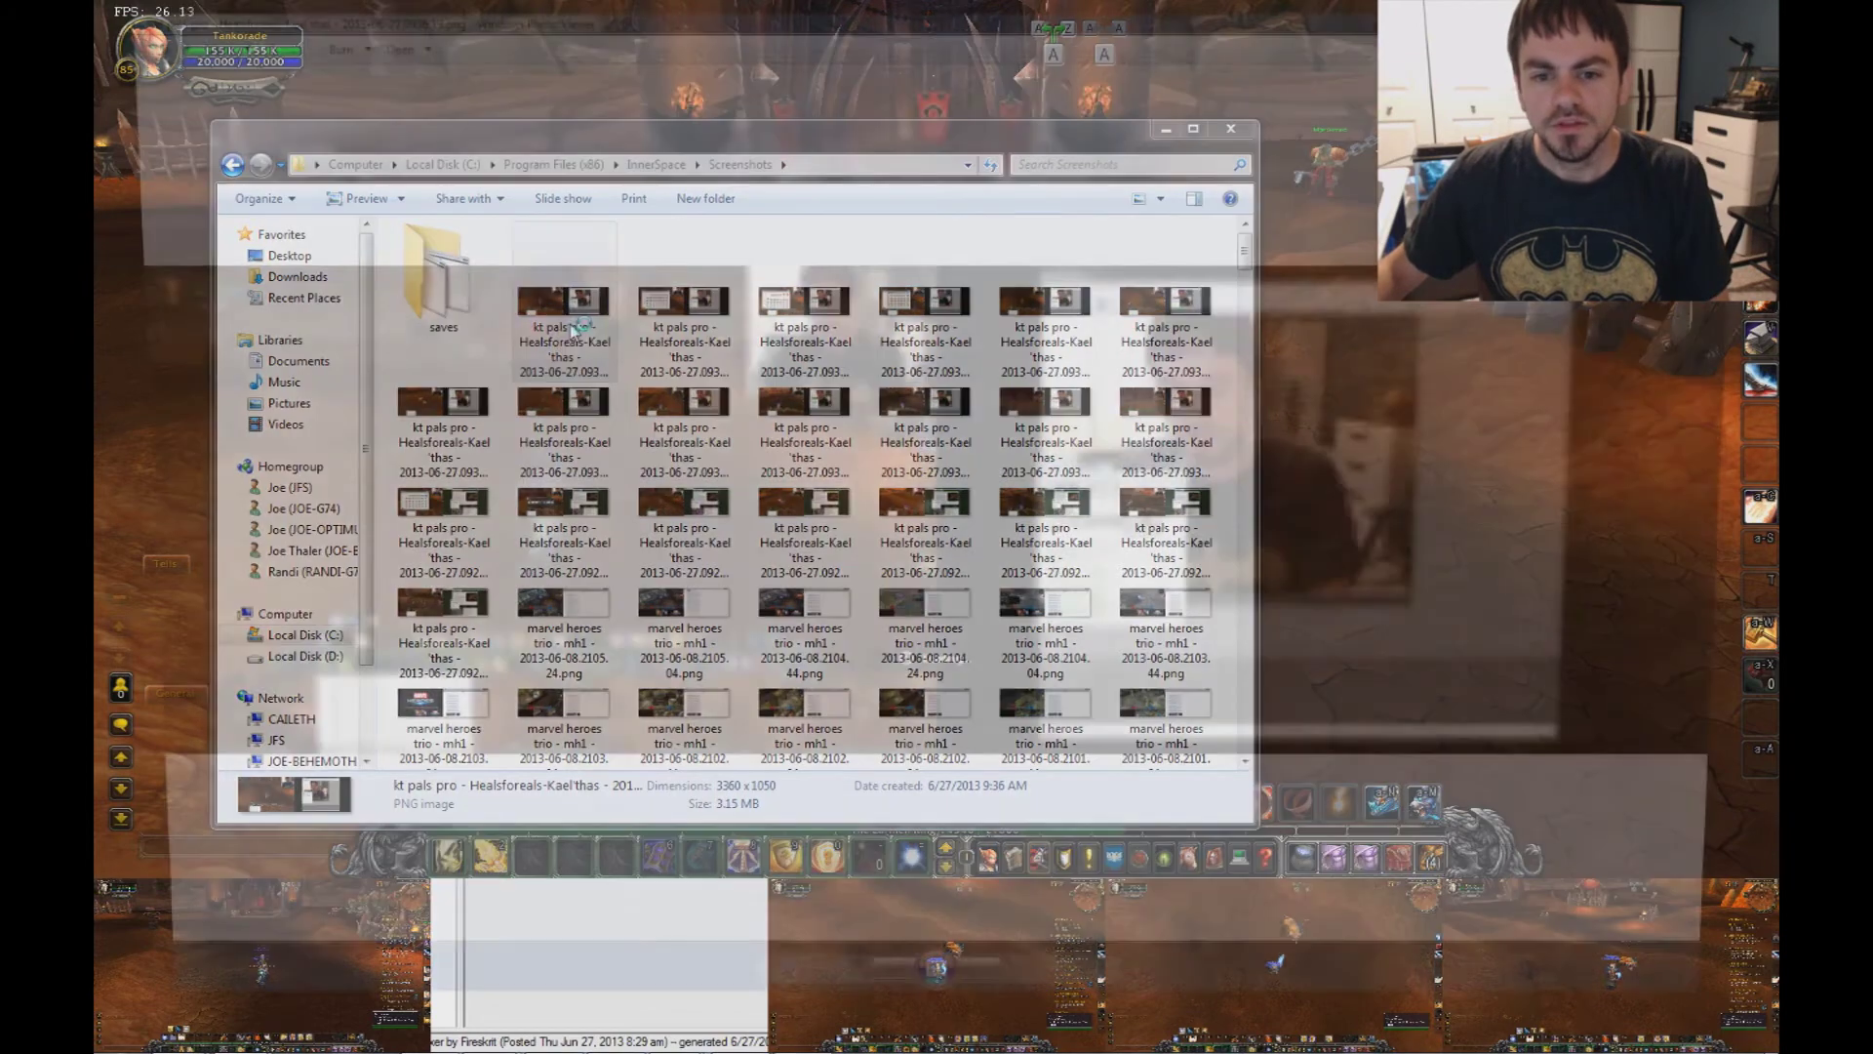
{"action": "key", "text": "Left"}
{"action": "key", "text": "Left"}
{"action": "key", "text": "Left"}
{"action": "key", "text": "Left"}
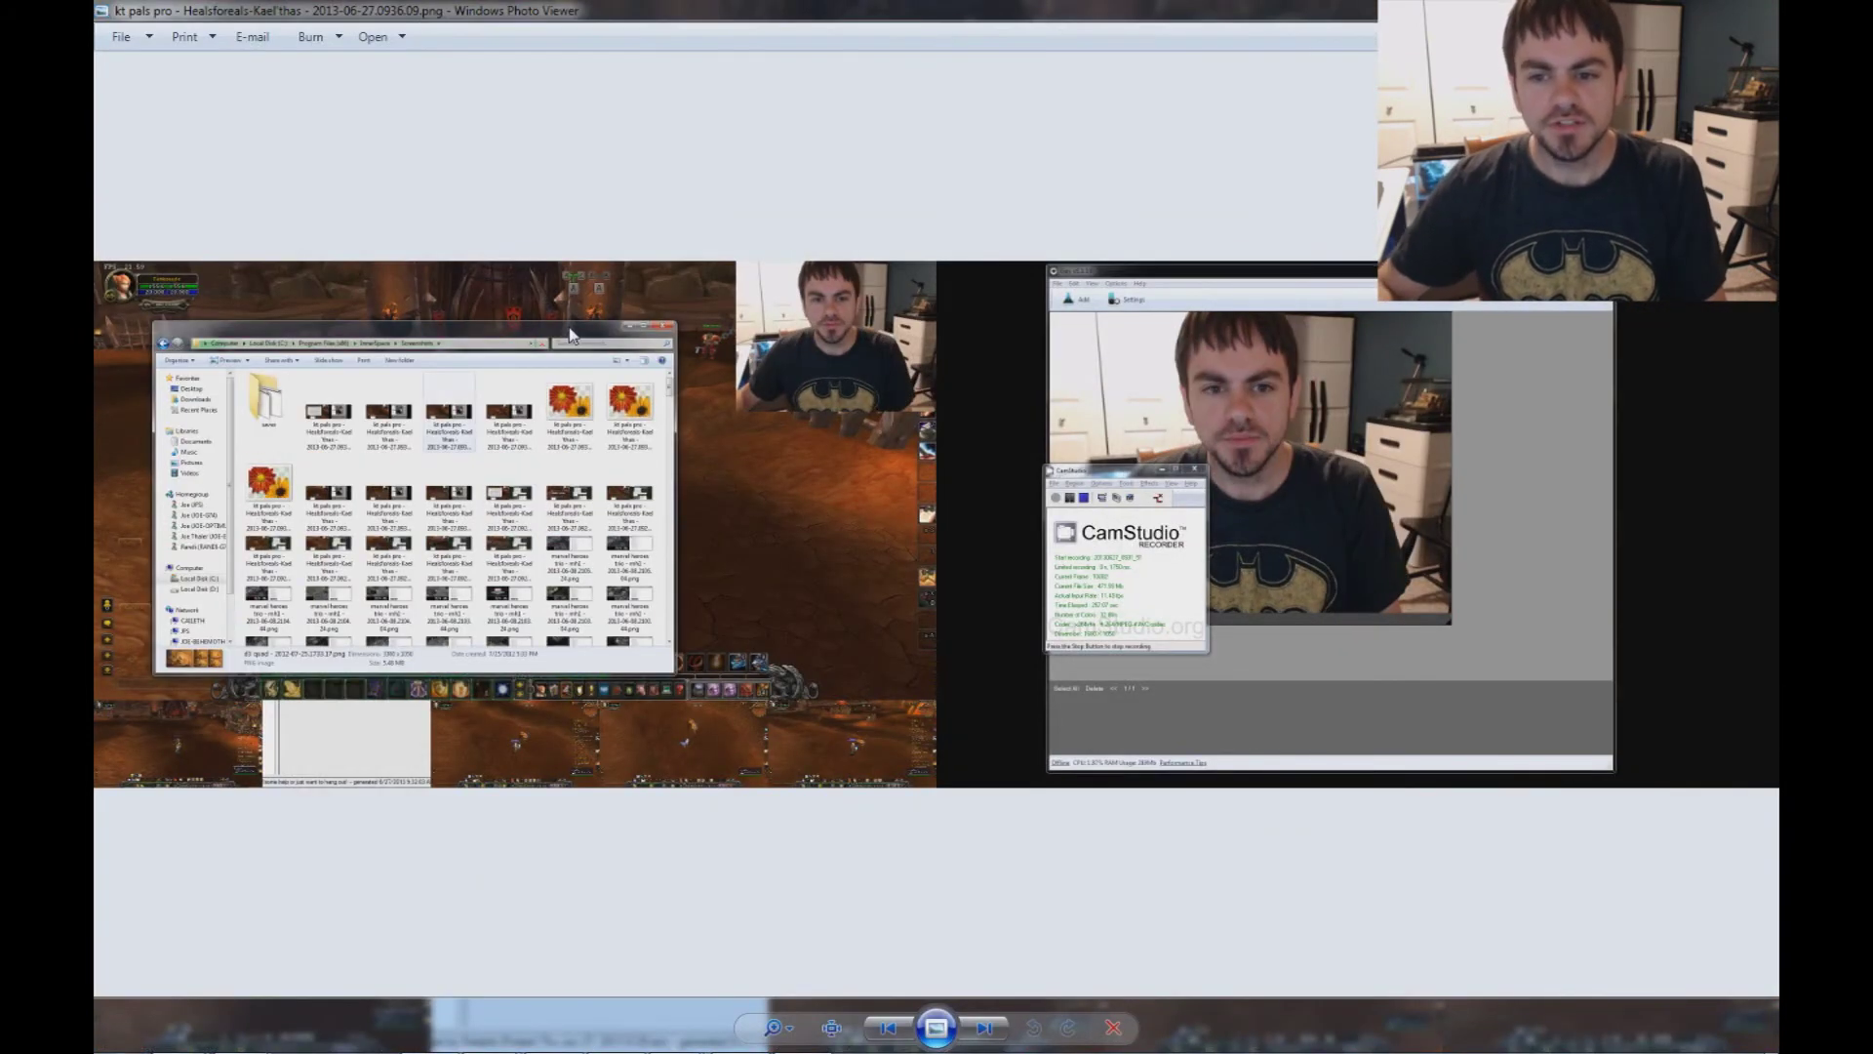
{"action": "key", "text": "Left"}
{"action": "key", "text": "Left"}
{"action": "key", "text": "Left"}
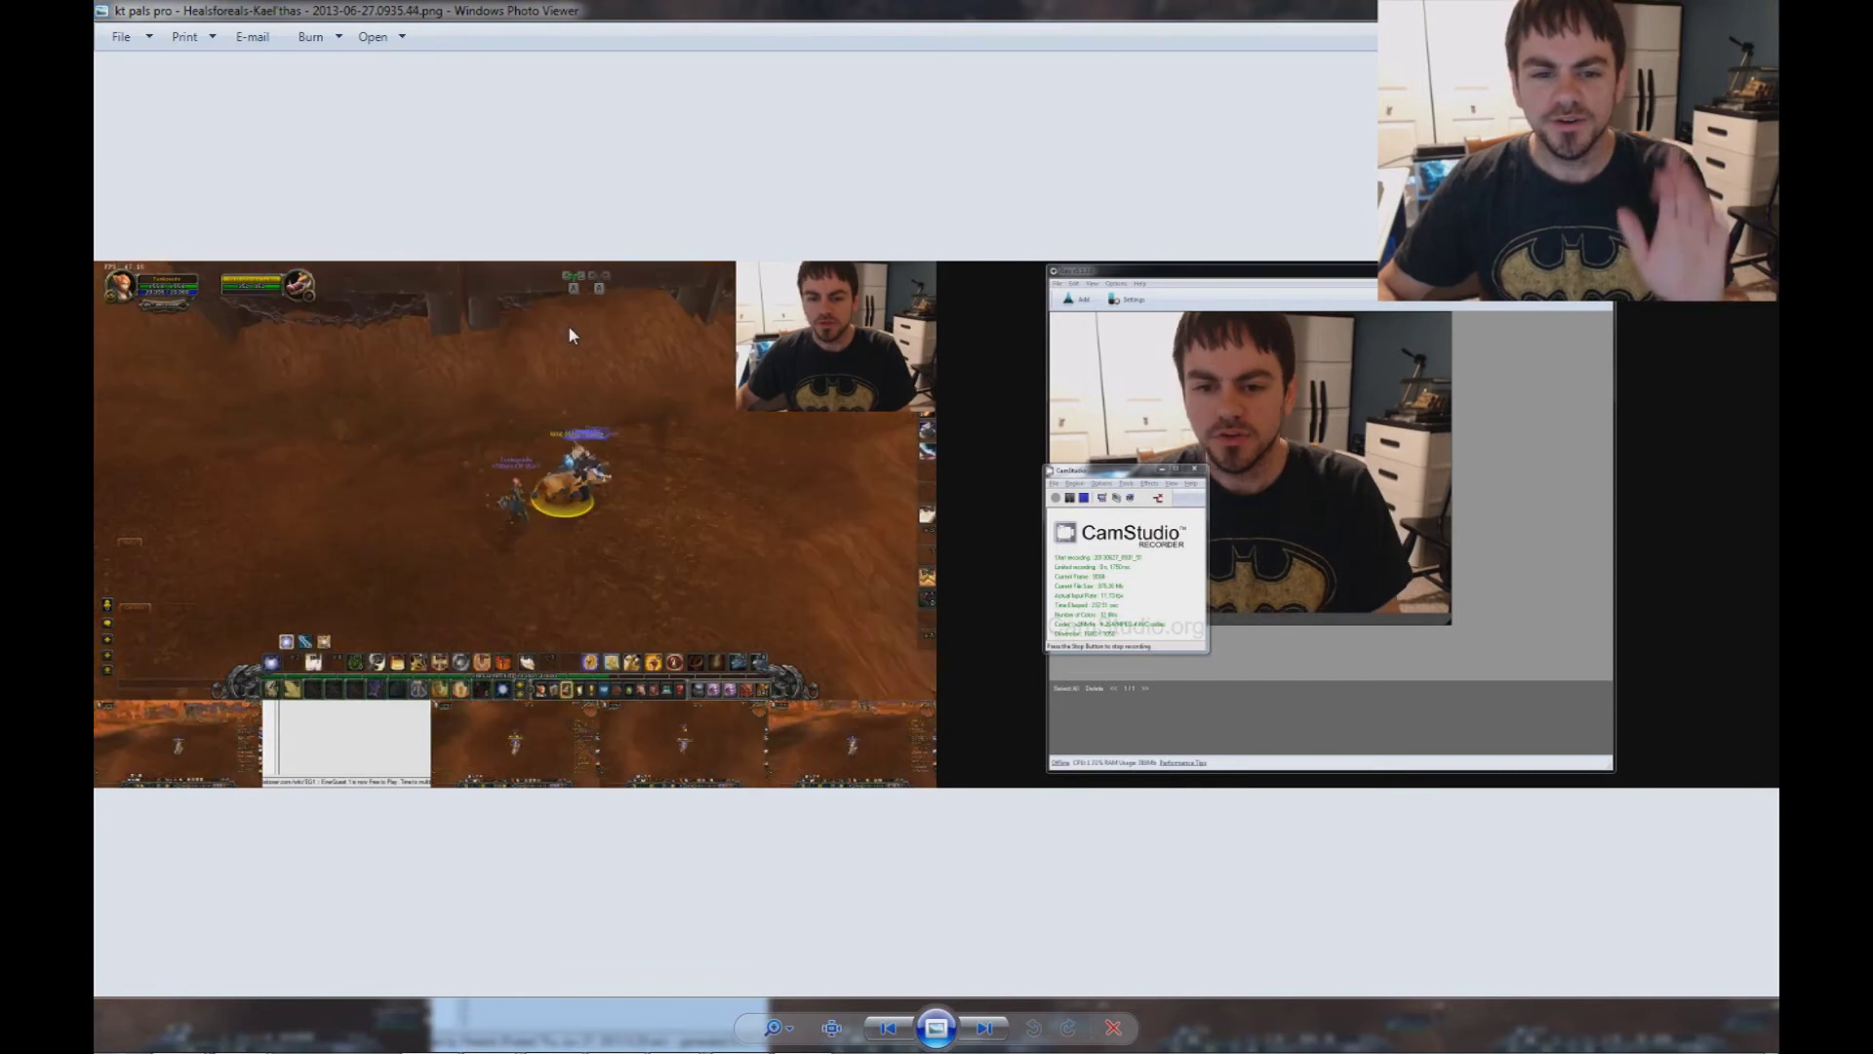
{"action": "key", "text": "Right"}
{"action": "key", "text": "Right"}
{"action": "key", "text": "Right"}
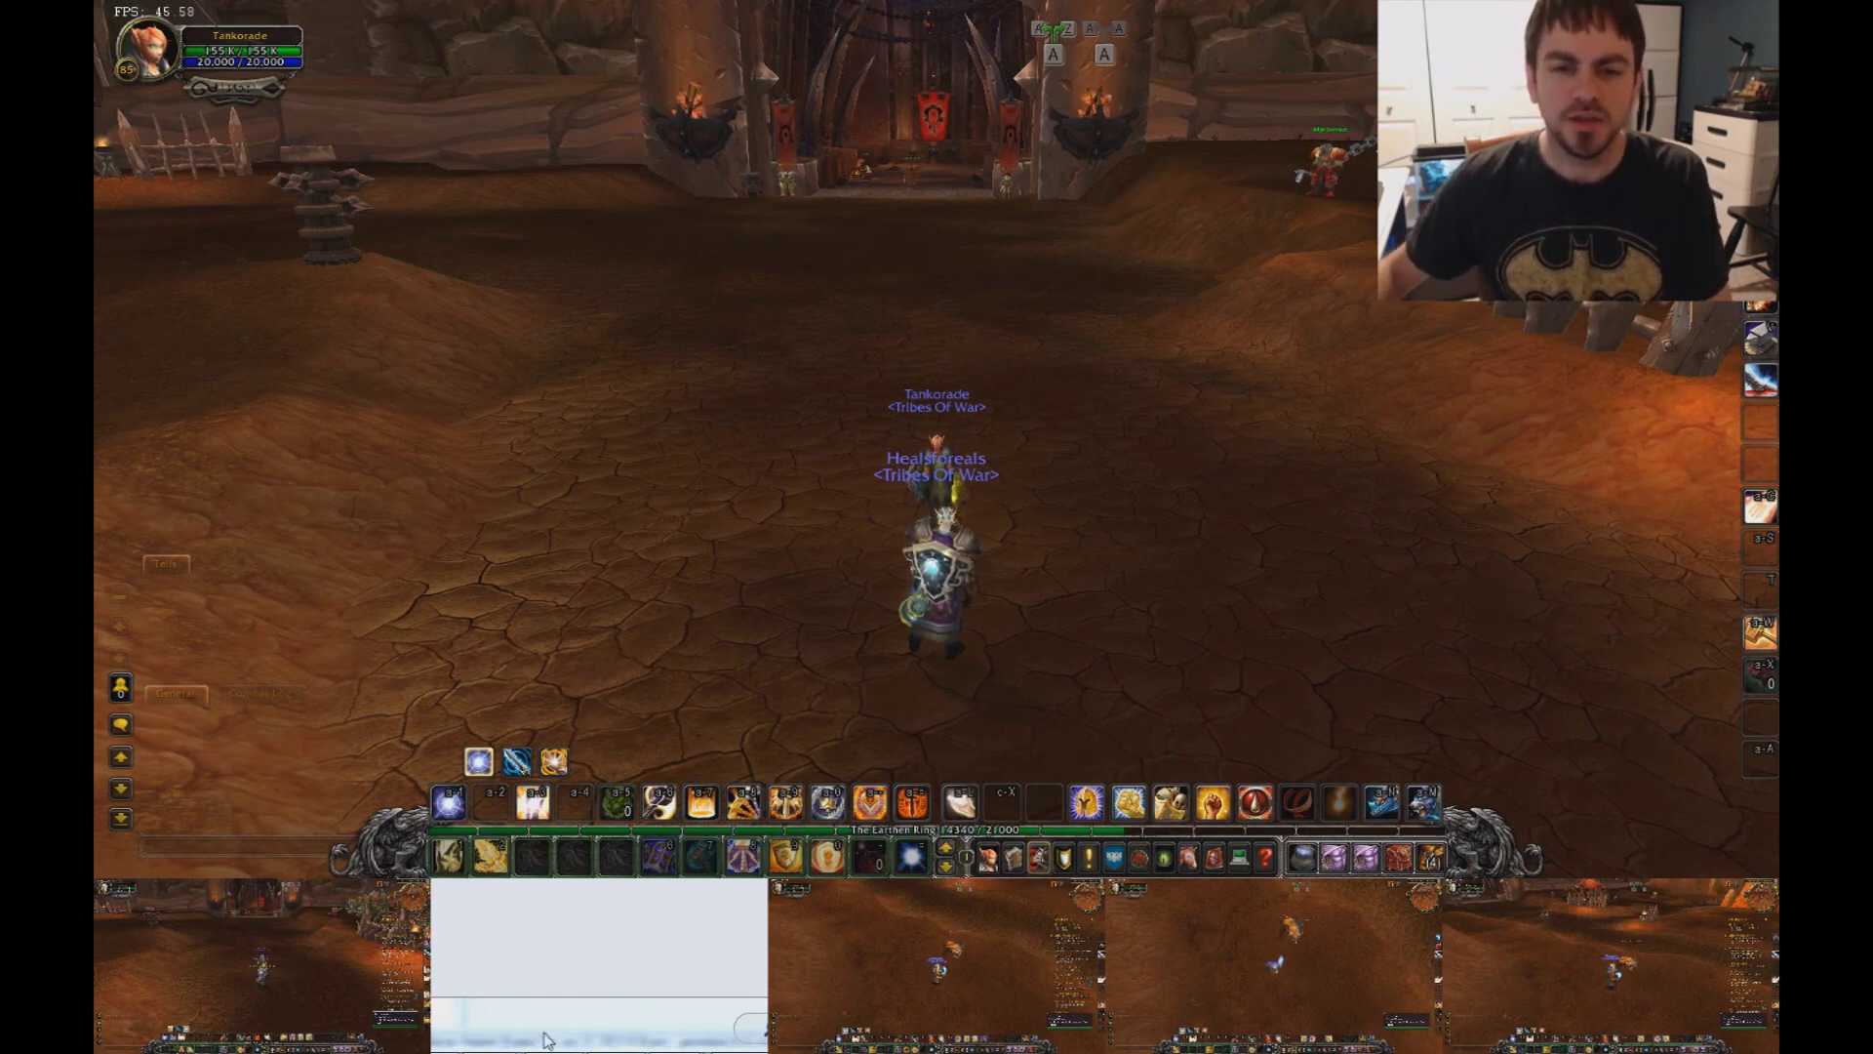
- Switch to the ISBoxer website in Firefox and visit its Screenshots section and add-picture page before returning to the home page
{"action": "mouse_move", "coordinate": [639, 1039]}
{"action": "left_click", "coordinate": [640, 979]}
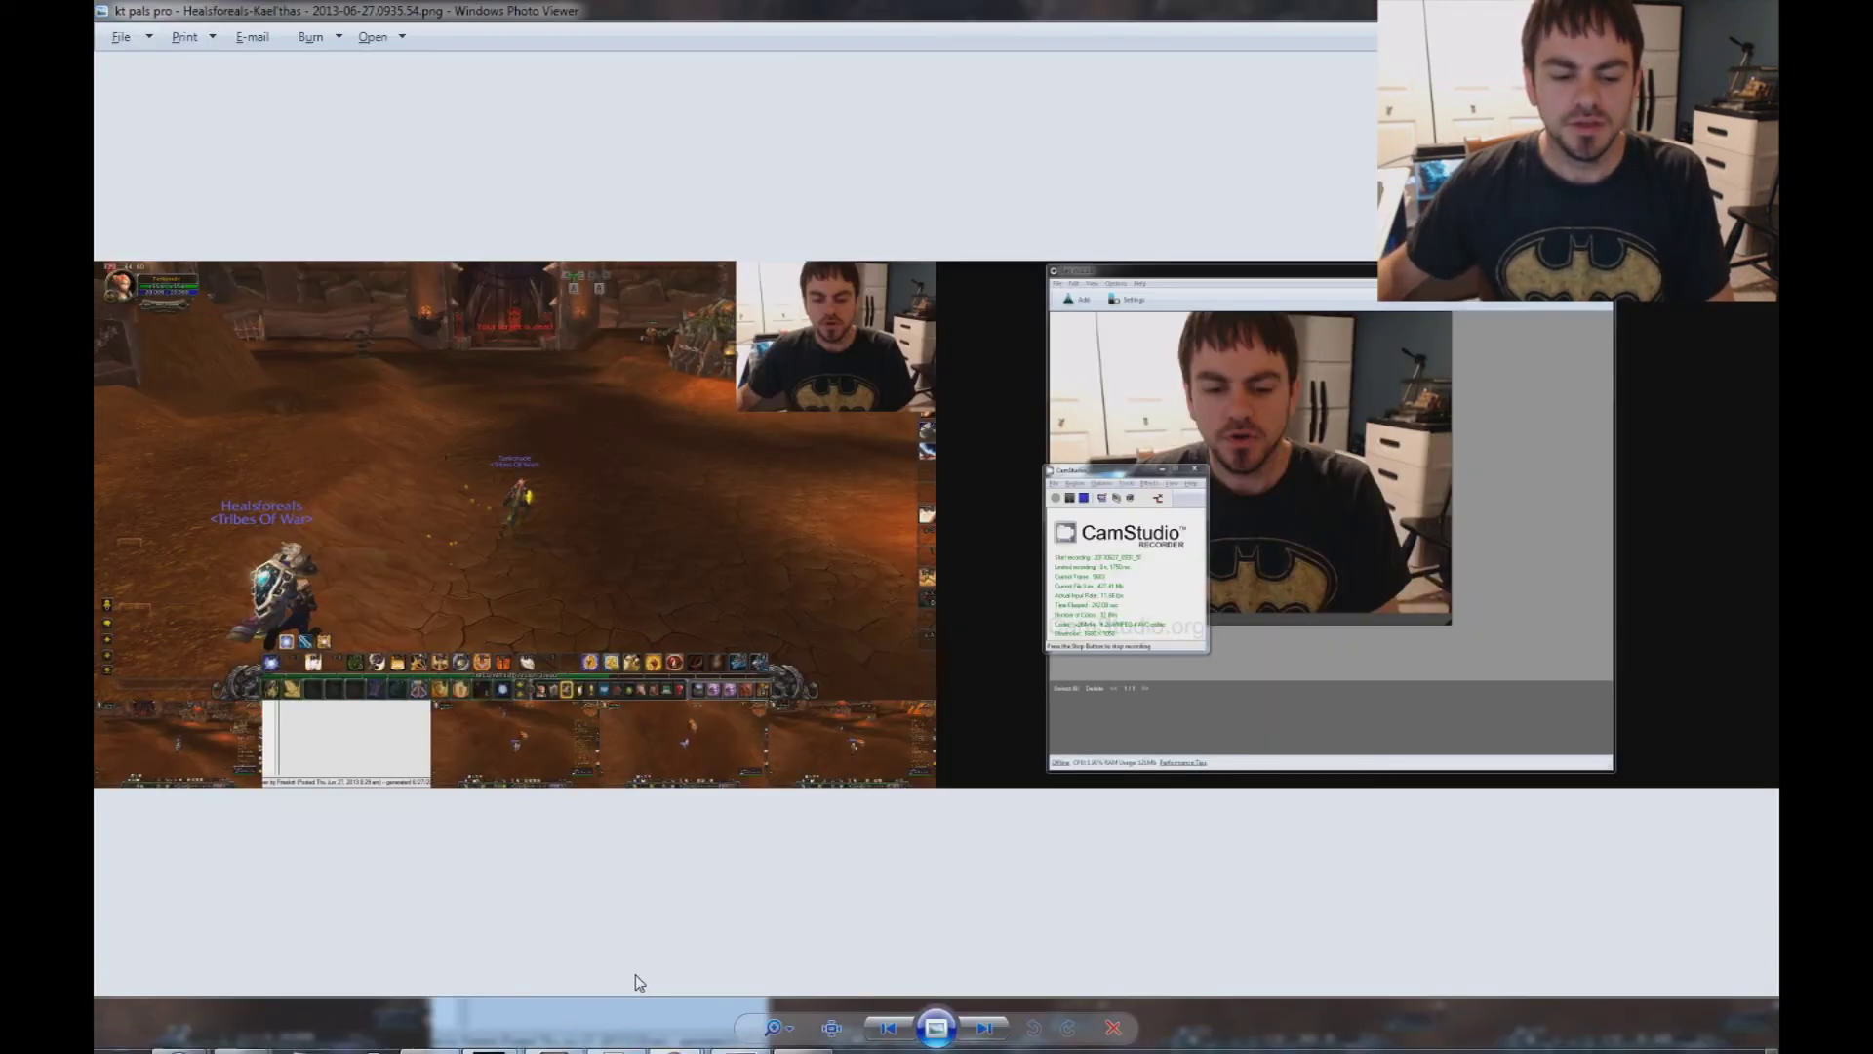
{"action": "left_click", "coordinate": [121, 1033]}
{"action": "left_click", "coordinate": [187, 1031]}
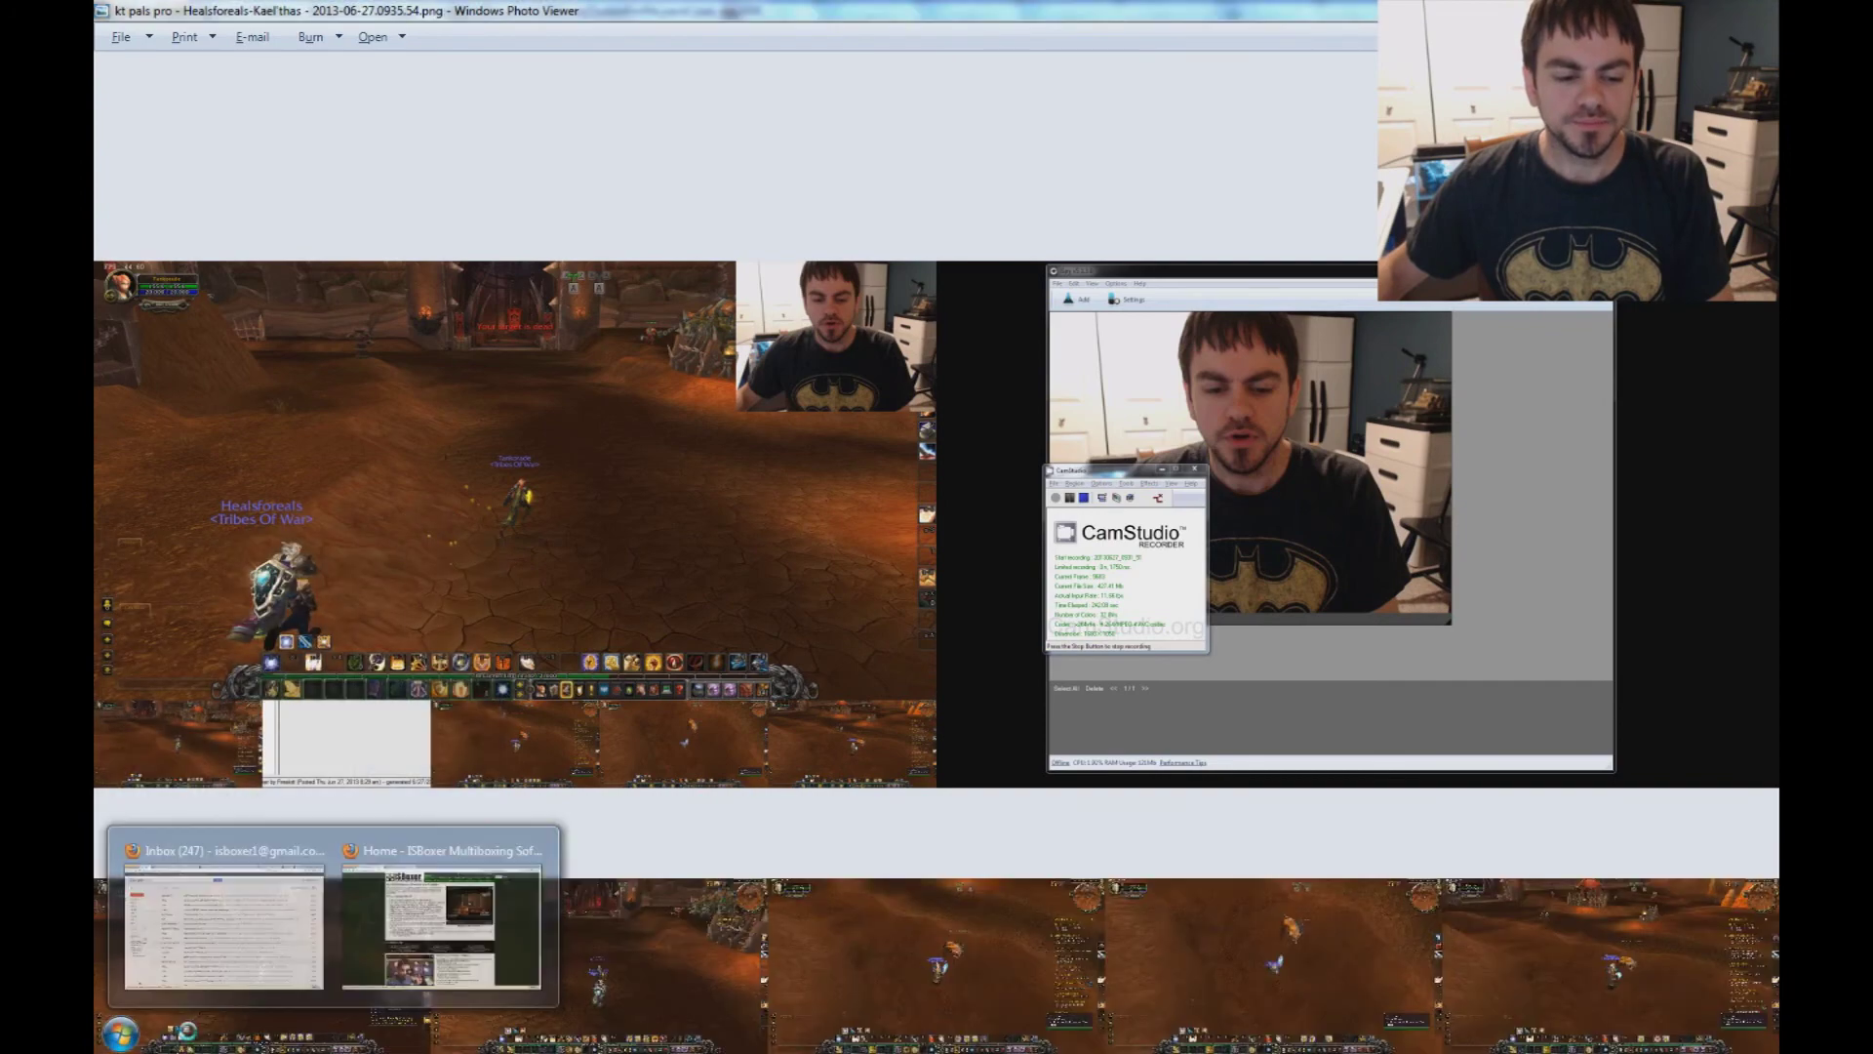
{"action": "left_click", "coordinate": [441, 927]}
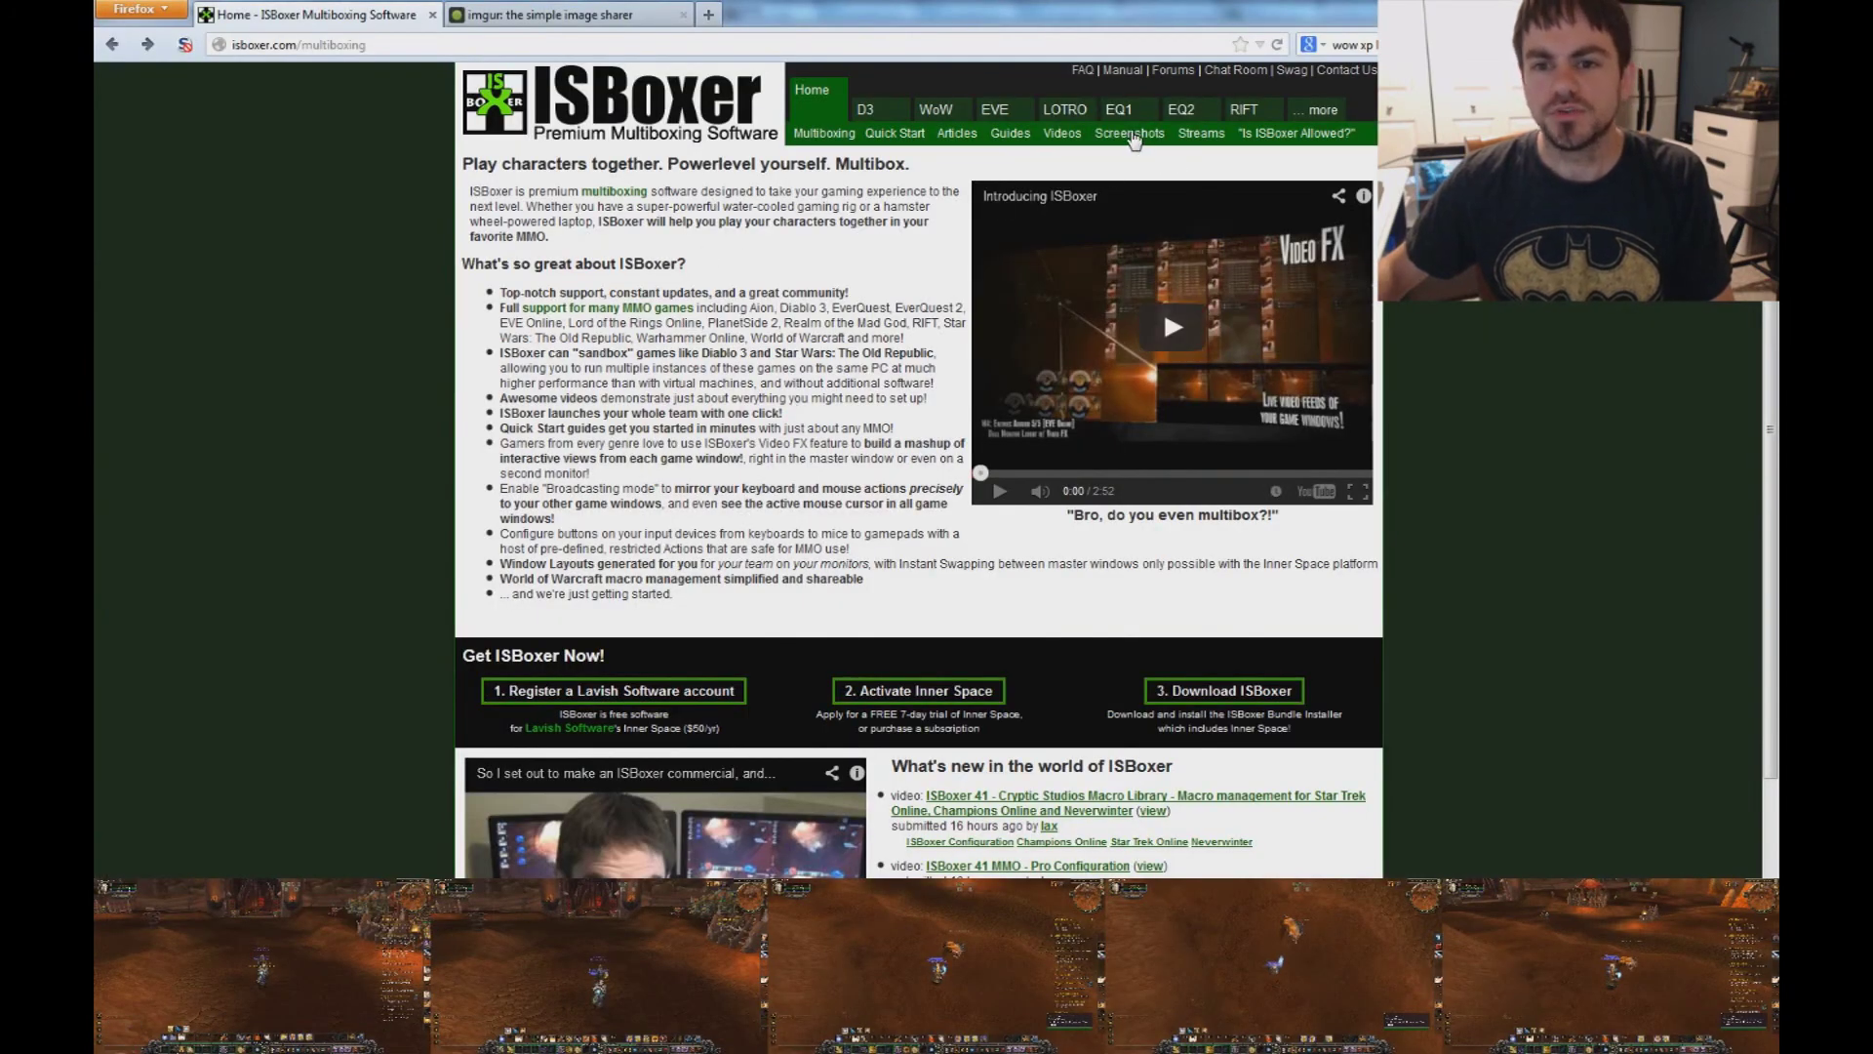
{"action": "left_click", "coordinate": [1132, 135]}
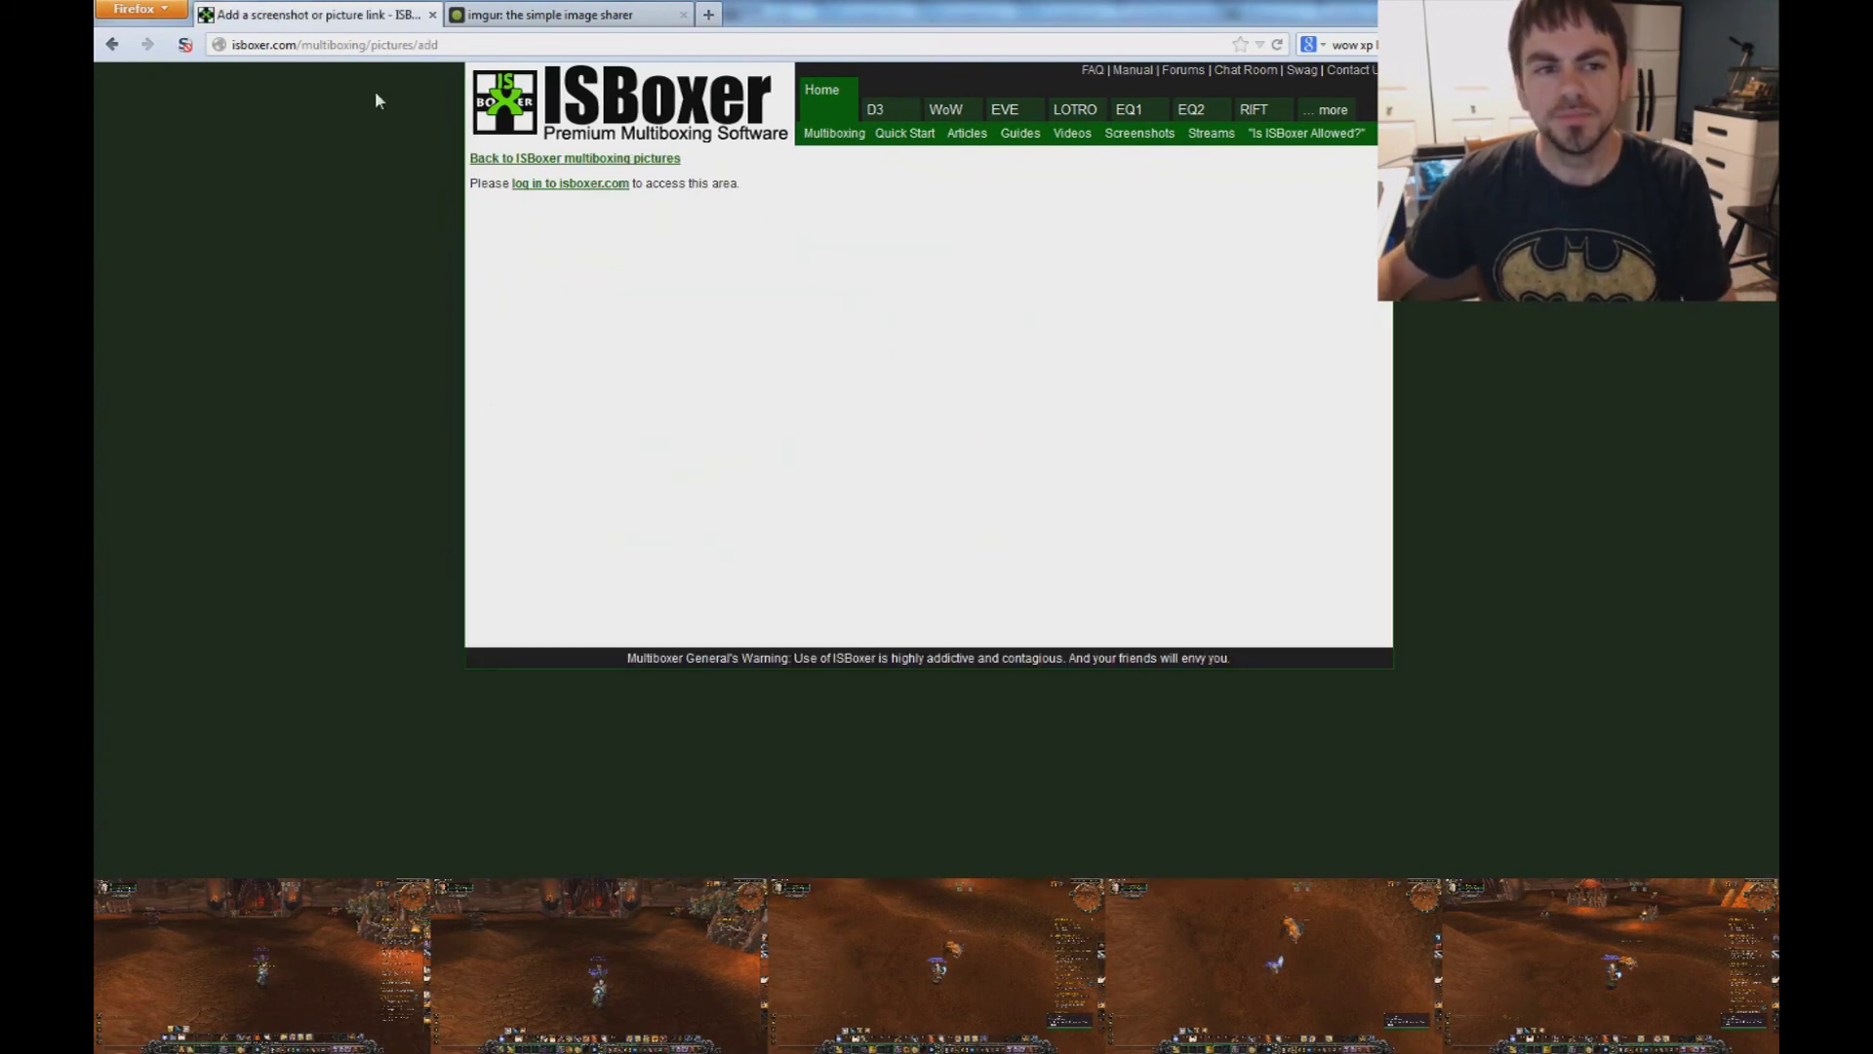
{"action": "left_click", "coordinate": [114, 45]}
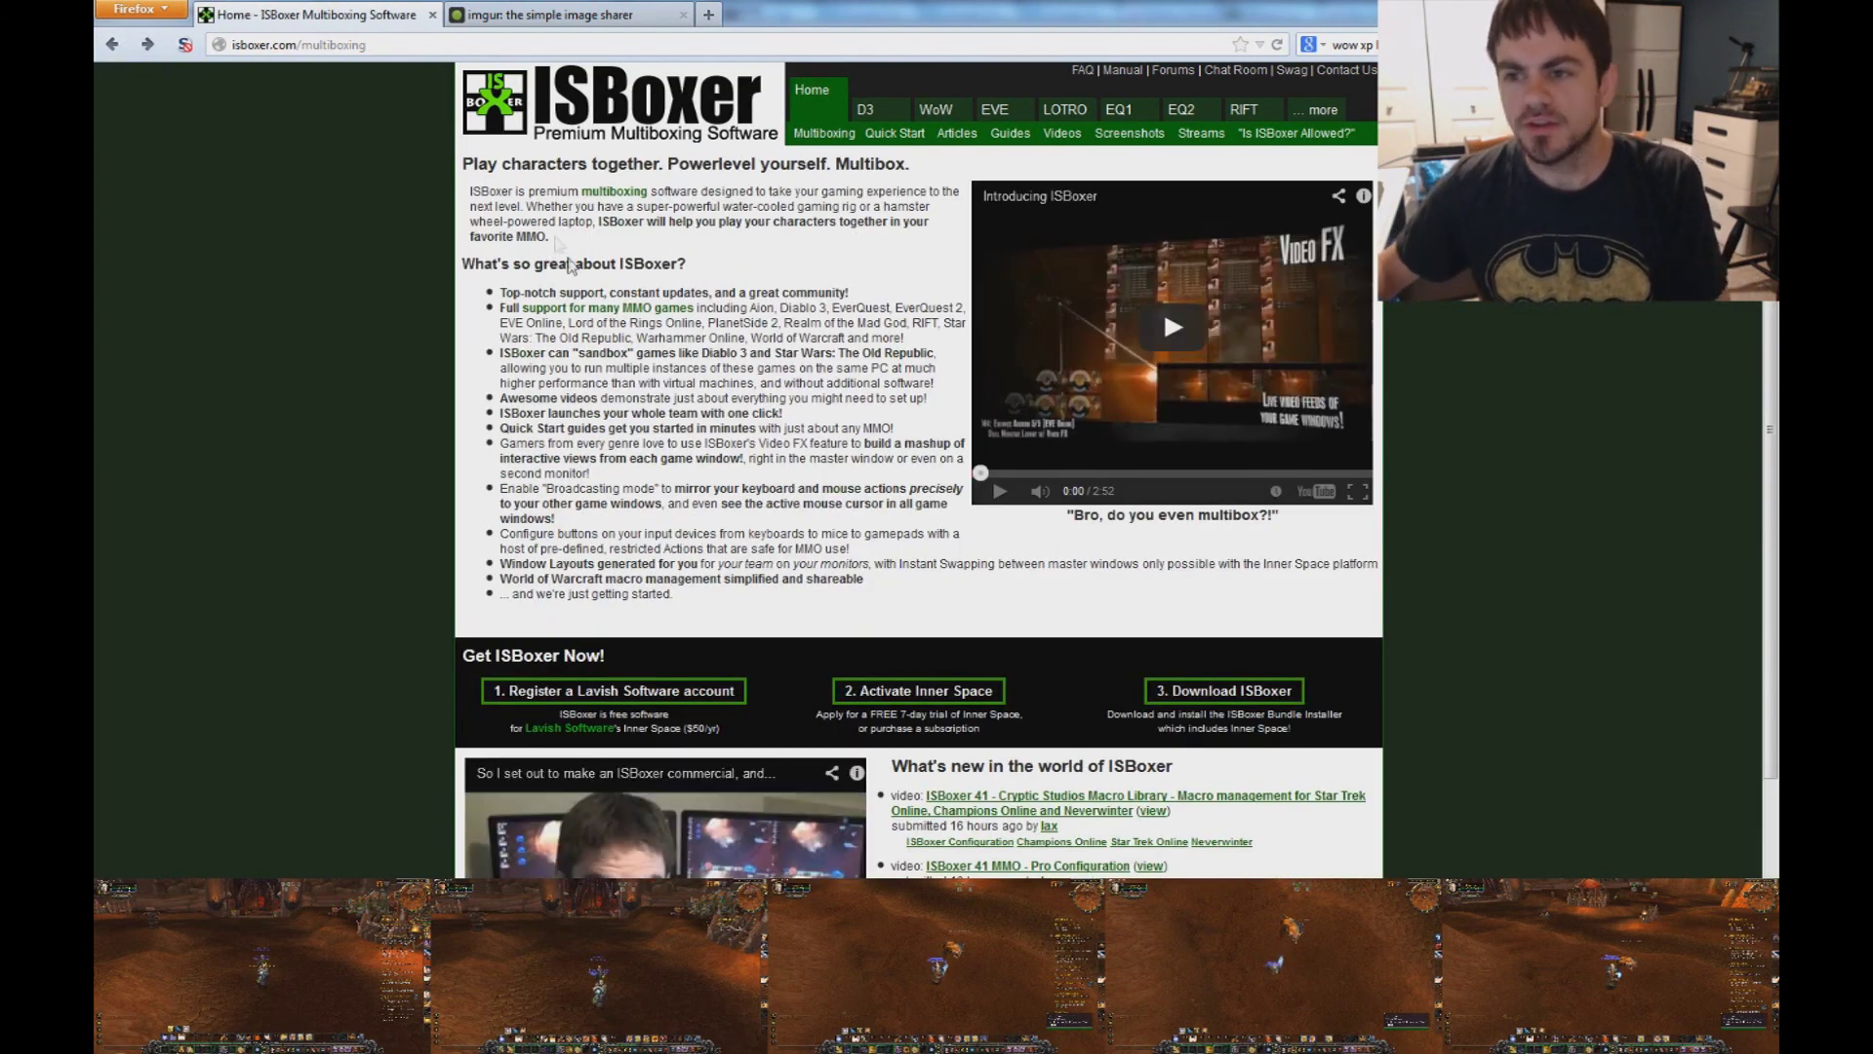
- Switch back to the second character's World of Warcraft window and swap the main view to the first character
{"action": "key", "text": "ctrl+alt+2"}
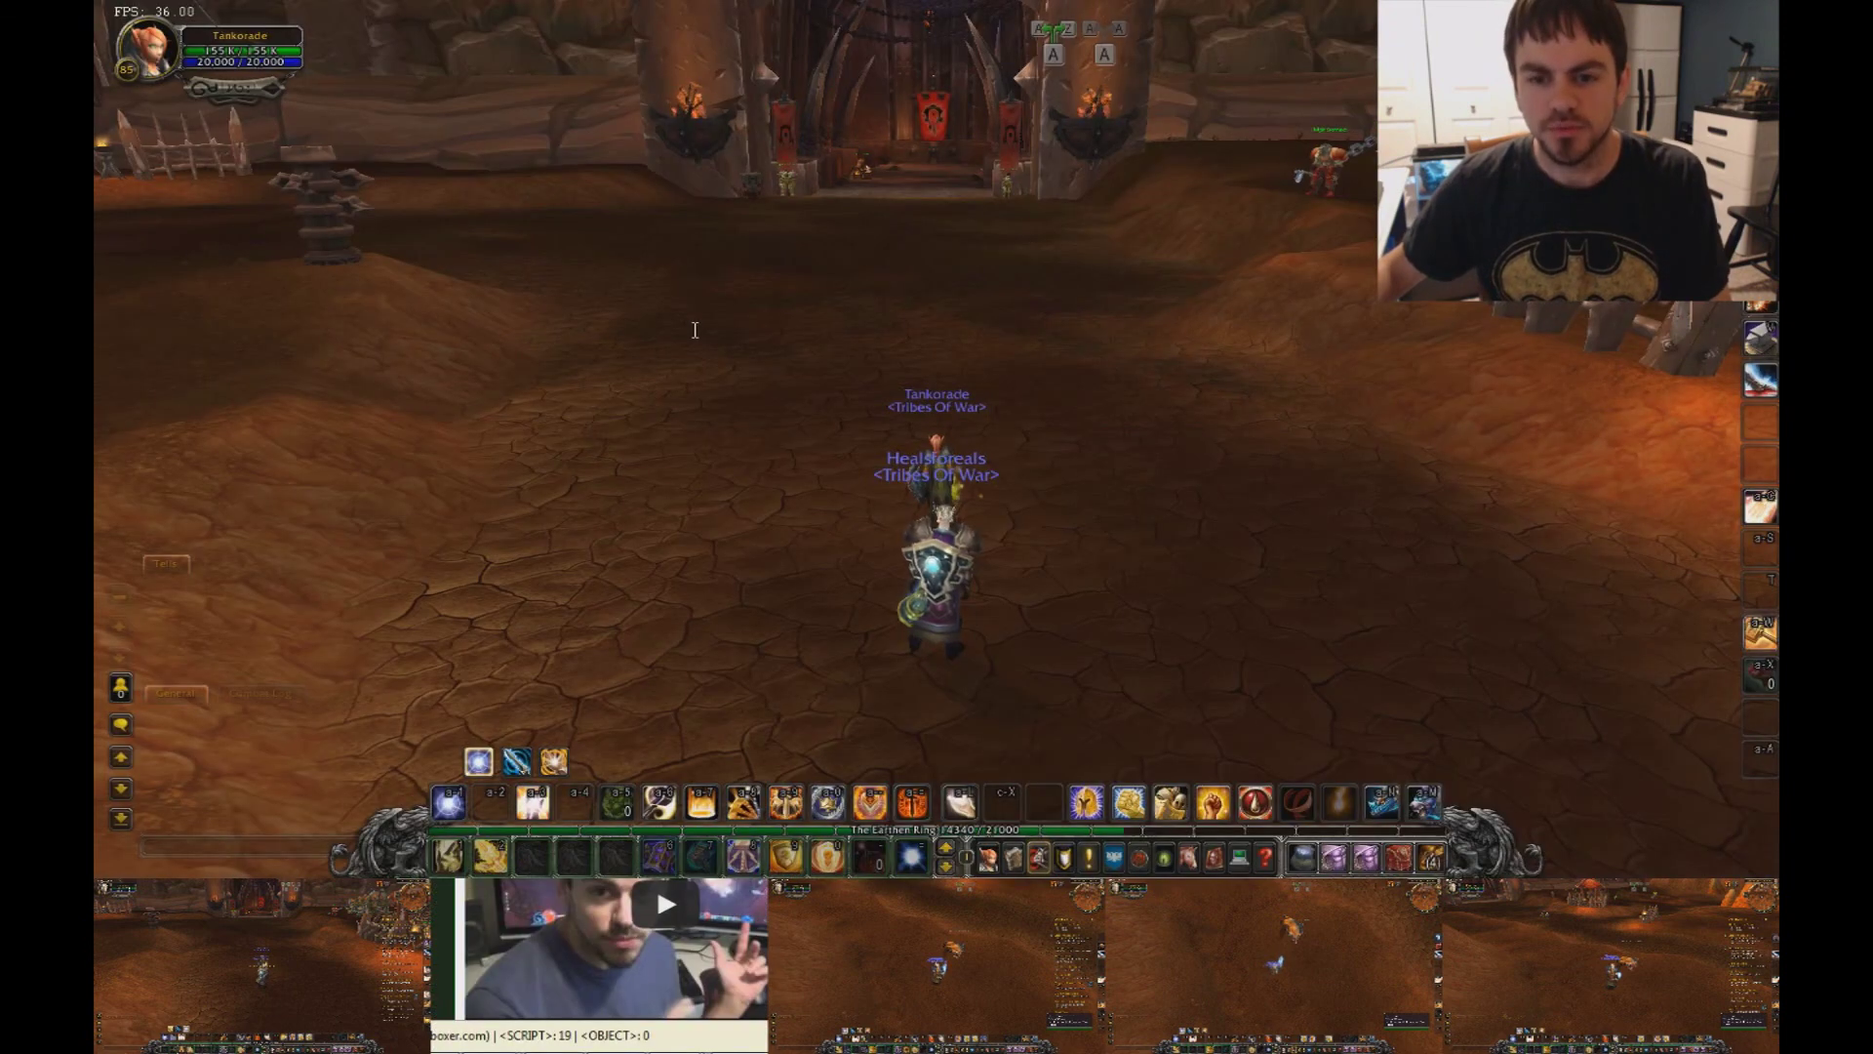
{"action": "key", "text": "ctrl+alt+1"}
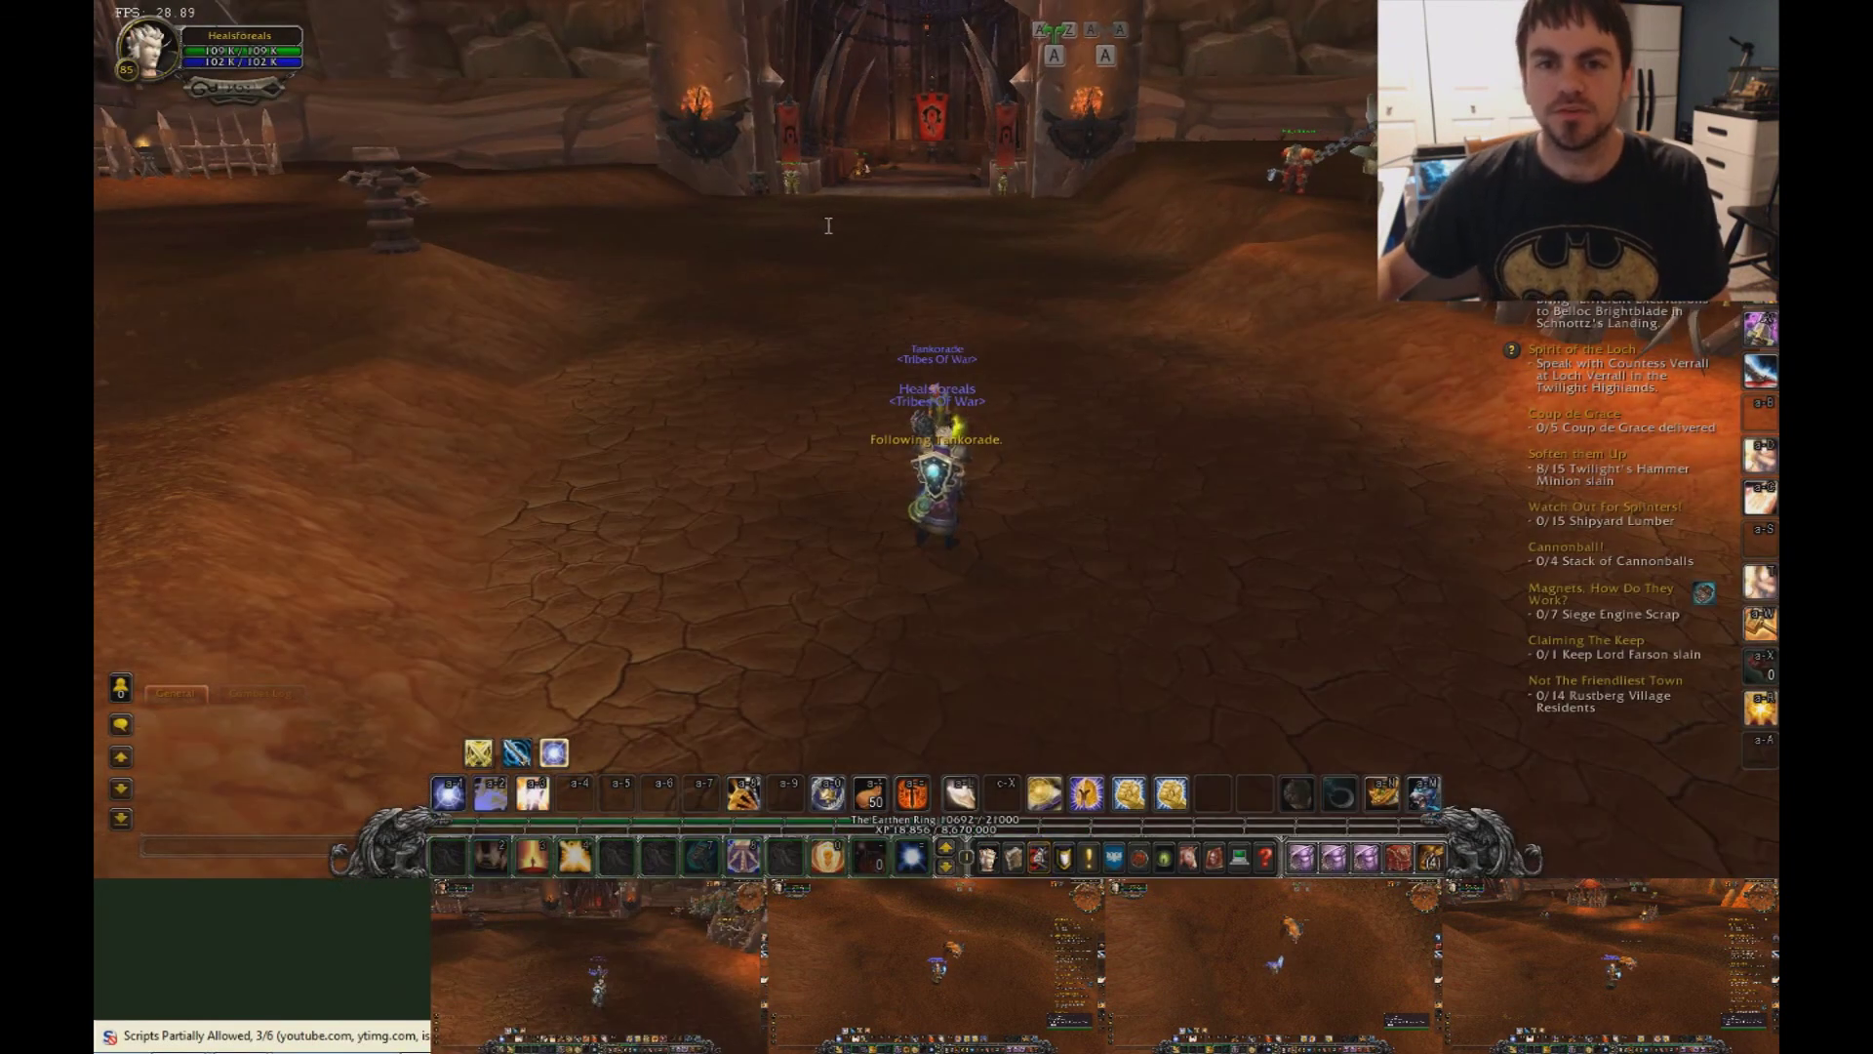